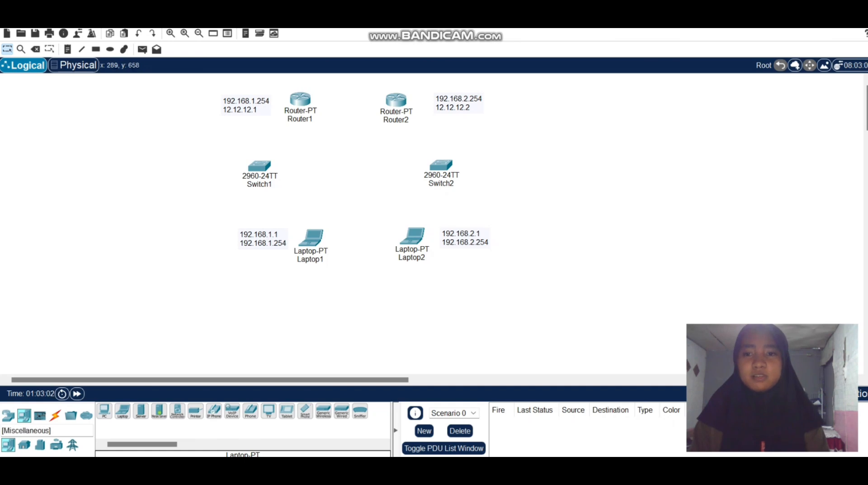
Connect Laptop1 to Switch1 with a copper straight-through cable.
left_click(55, 415)
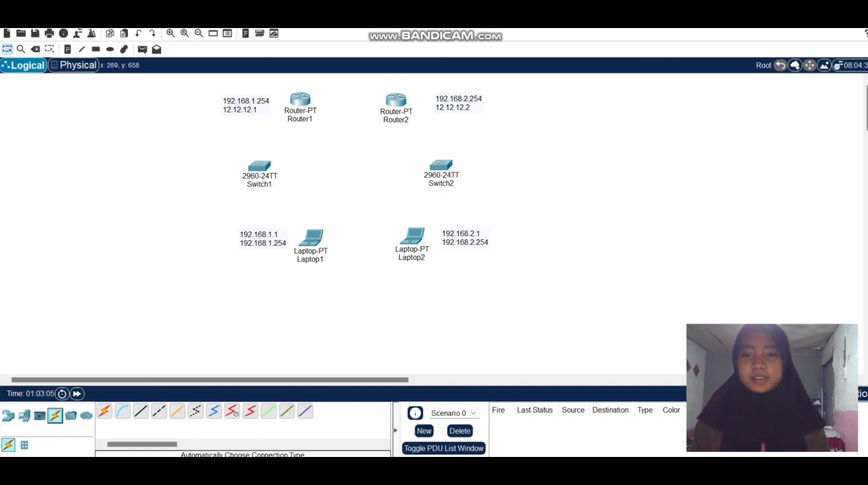
left_click(141, 410)
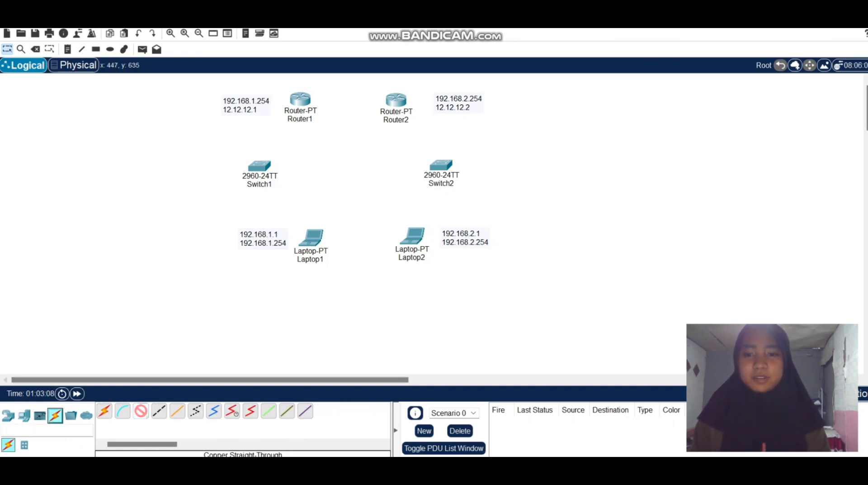
left_click(141, 411)
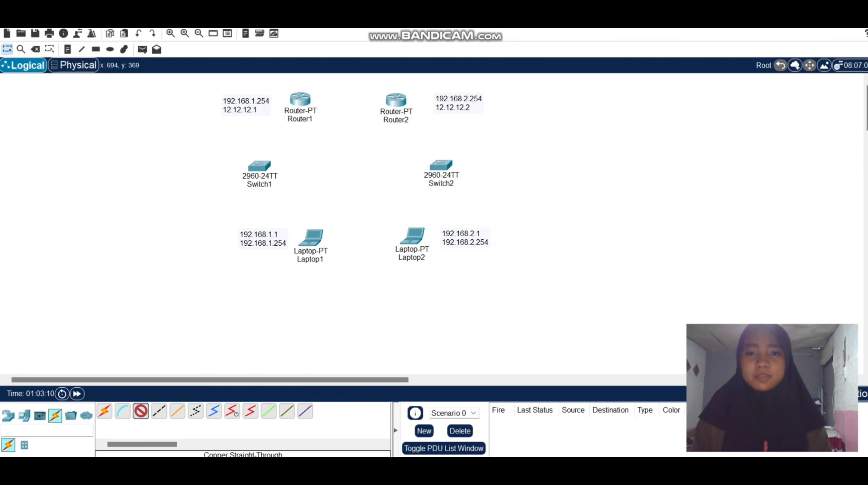
left_click(316, 241)
left_click(352, 292)
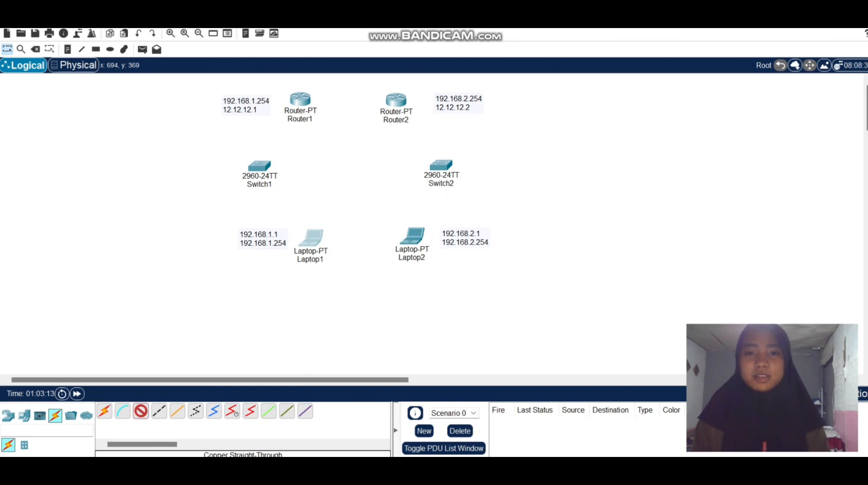
left_click(261, 168)
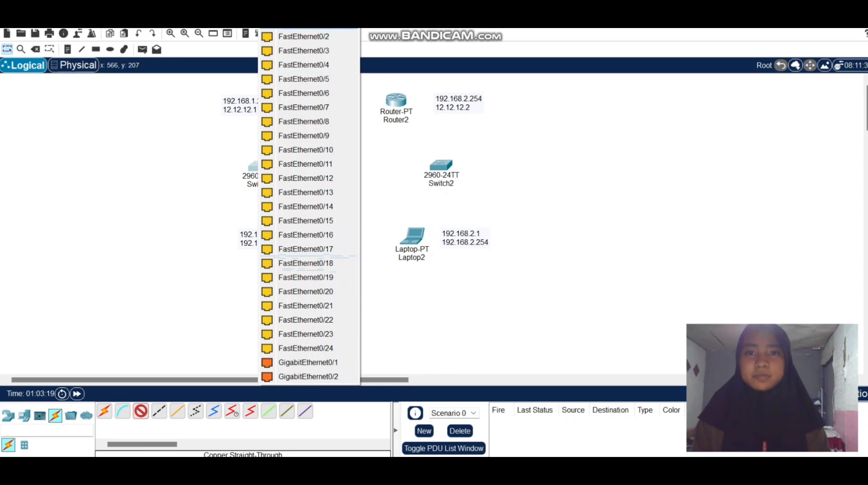
left_click(306, 26)
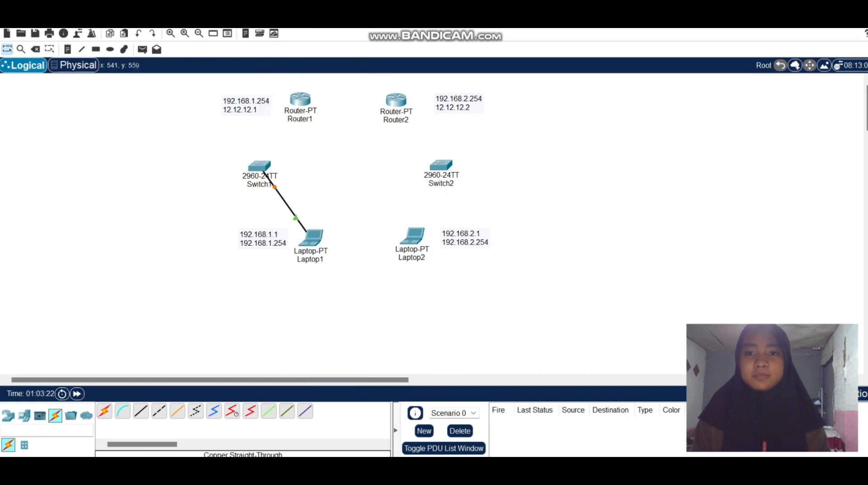
Connect Switch1's GigabitEthernet0/1 to Router1's FastEthernet0/0 with a copper straight-through cable.
left_click(141, 411)
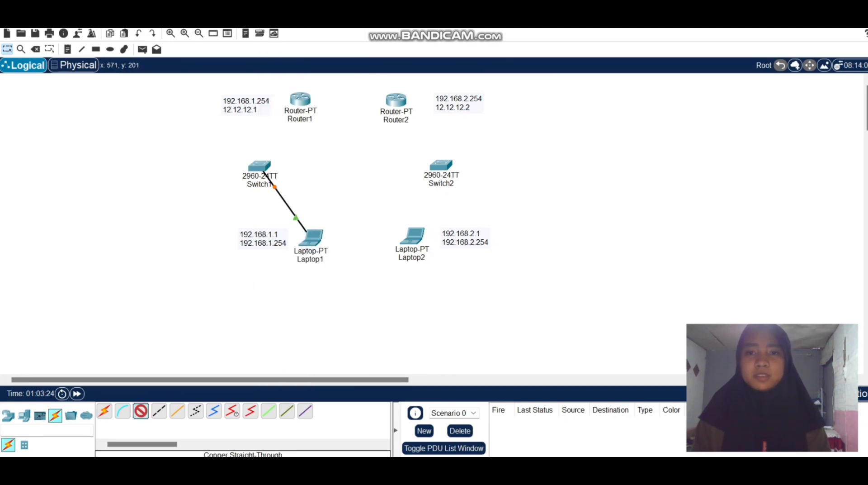
left_click(259, 168)
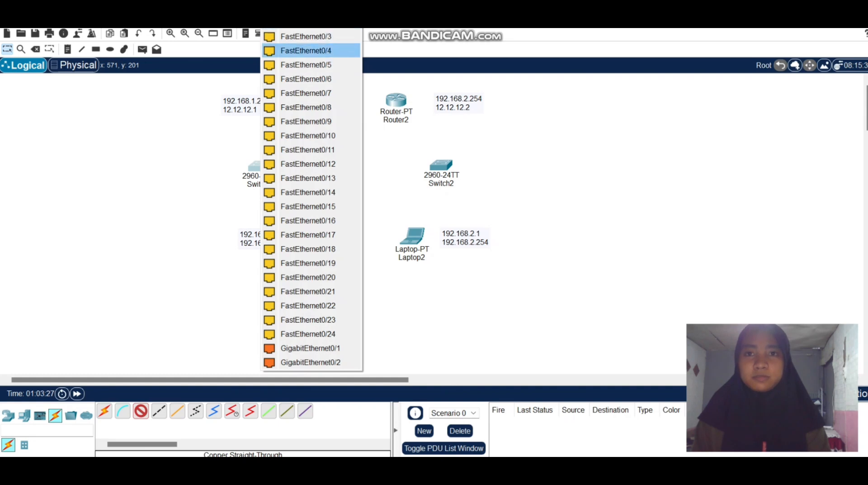
left_click(310, 348)
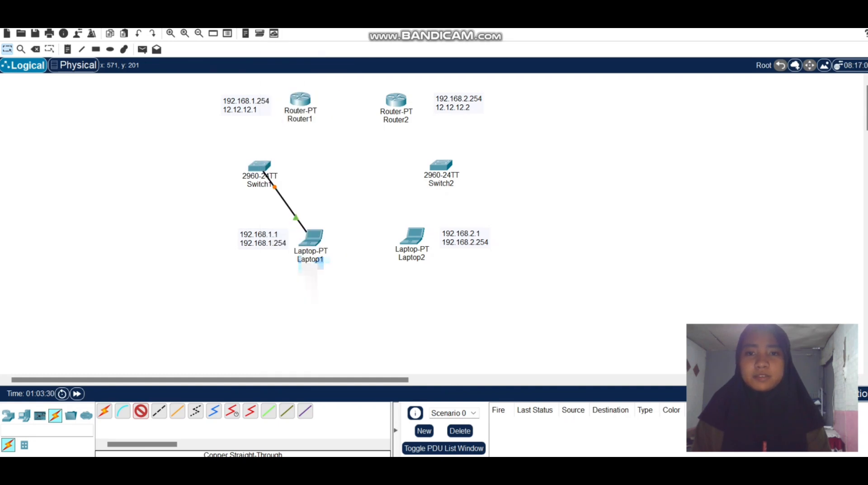
left_click(300, 105)
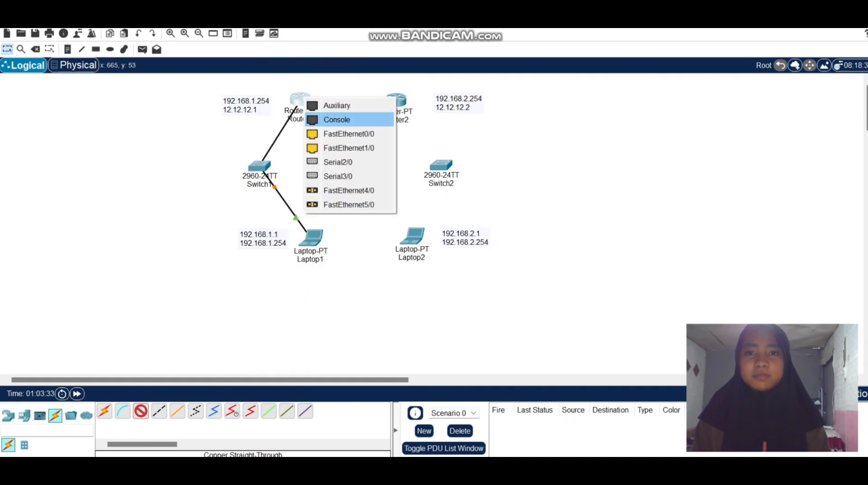
left_click(348, 133)
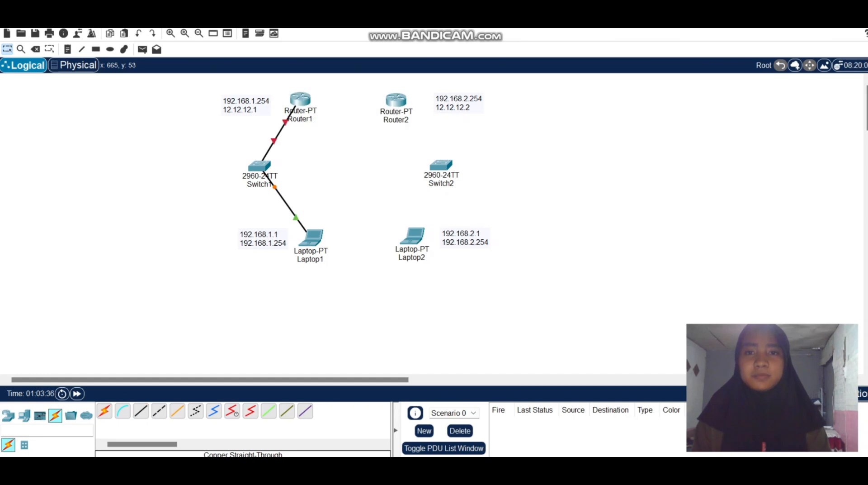
Connect Router1's FastEthernet1/0 to Router2's FastEthernet1/0 with a copper cross-over cable.
left_click(159, 410)
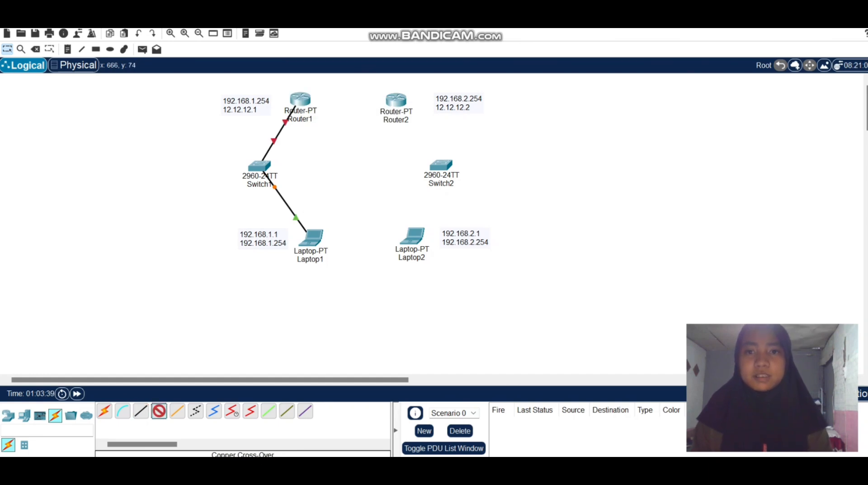
left_click(300, 101)
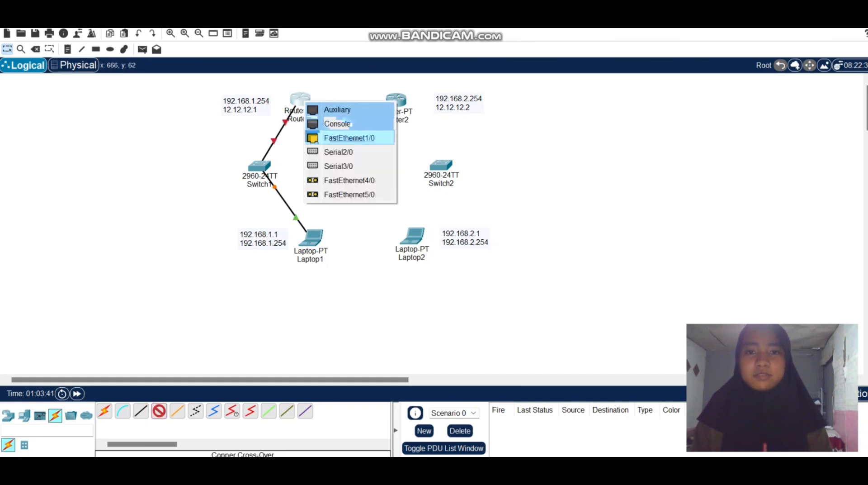
left_click(350, 138)
left_click(397, 99)
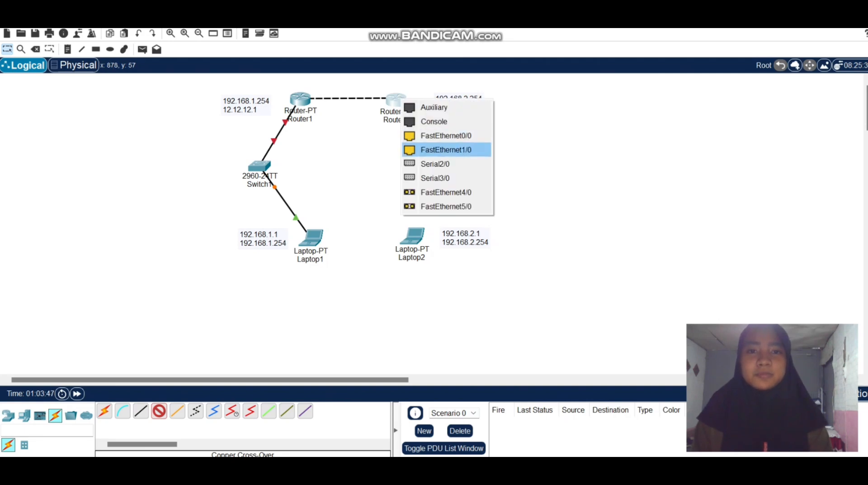
left_click(446, 150)
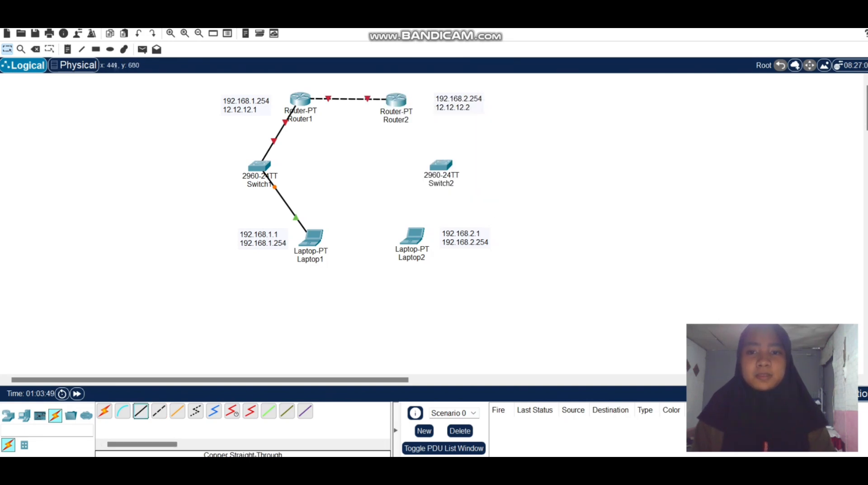
Connect Router2's FastEthernet0/0 to Switch2's FastEthernet0/24 with a copper straight-through cable.
left_click(141, 410)
left_click(398, 99)
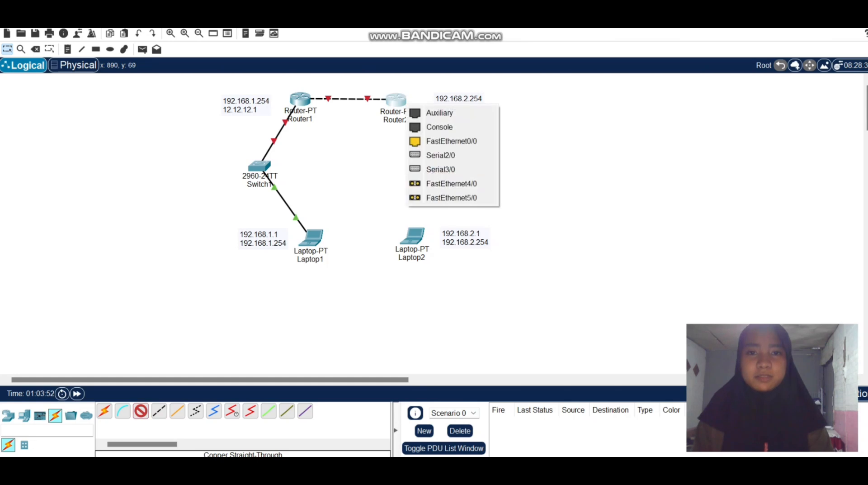
left_click(452, 141)
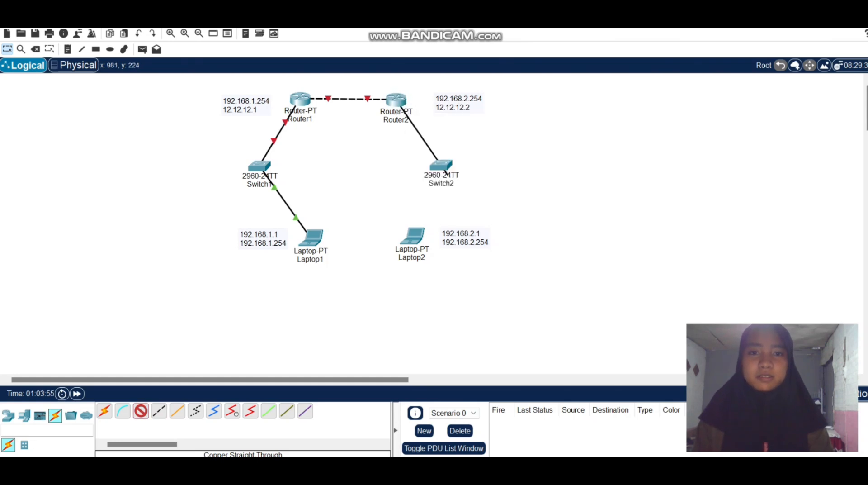
left_click(445, 171)
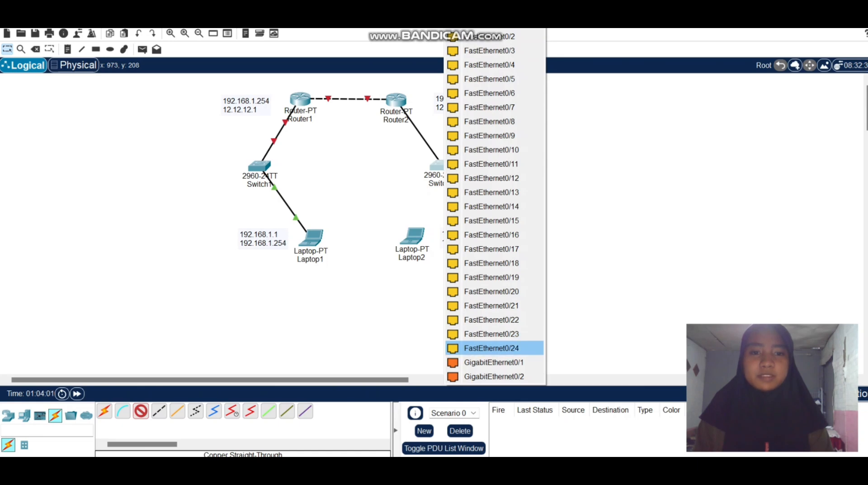
left_click(492, 347)
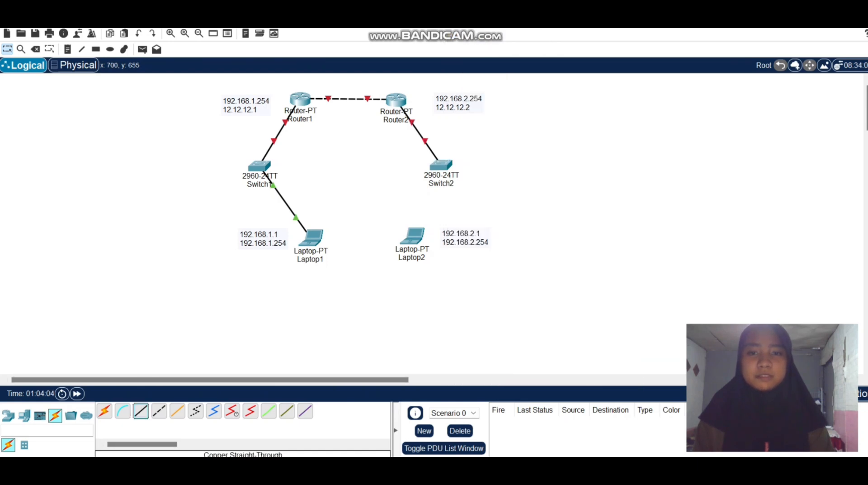
Connect Switch2's FastEthernet0/2 to Laptop2 with a copper straight-through cable.
left_click(141, 411)
left_click(441, 166)
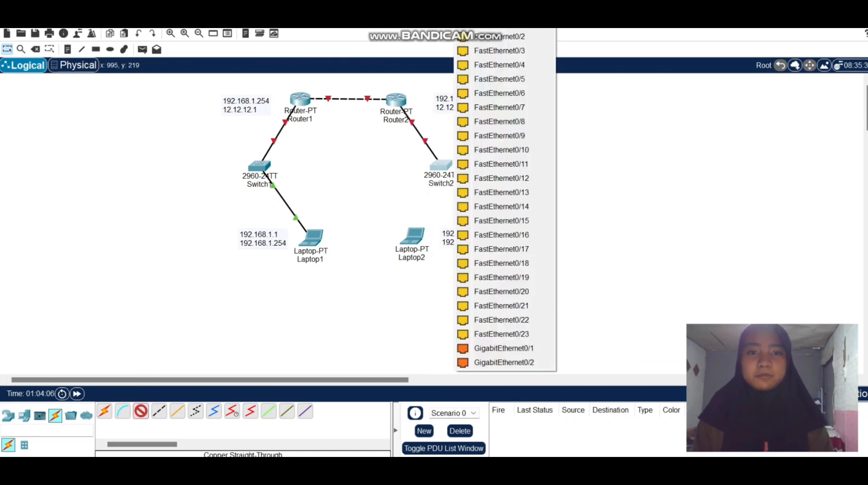
left_click(498, 36)
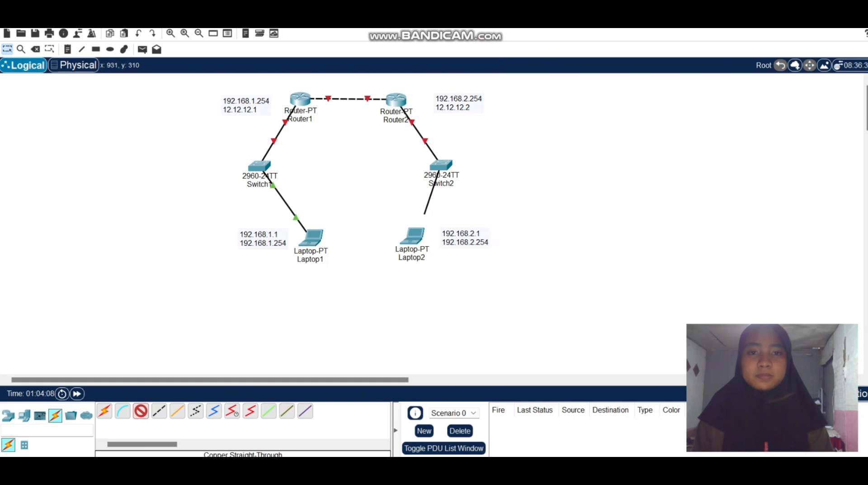
left_click(414, 234)
left_click(455, 291)
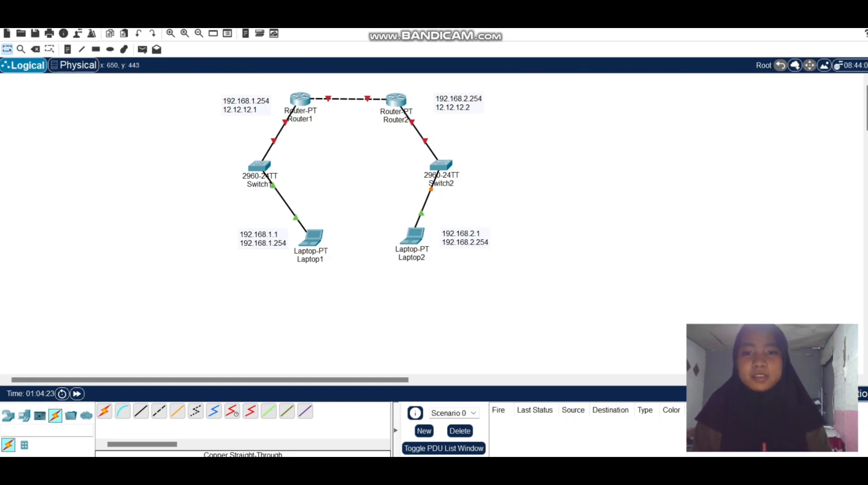
Copy 192.168.1.1 from the note beside Laptop1 and set it as Laptop1's static IPv4 address.
left_click(275, 233)
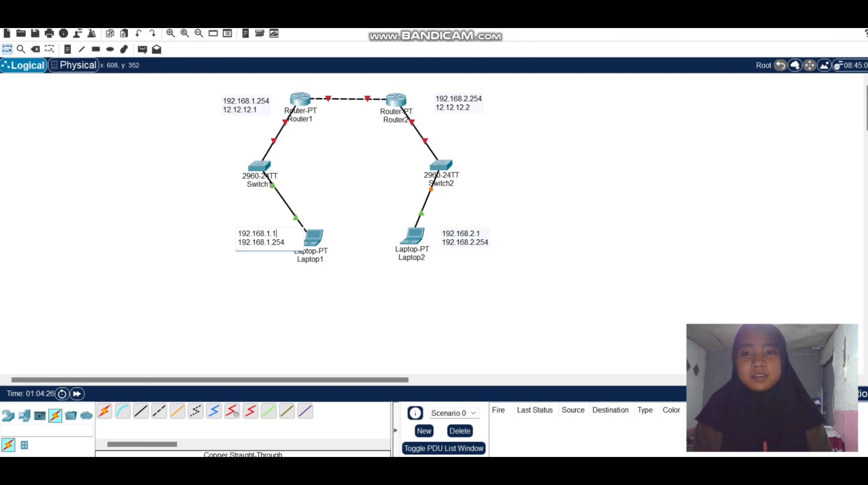
left_click_drag(276, 233, 237, 233)
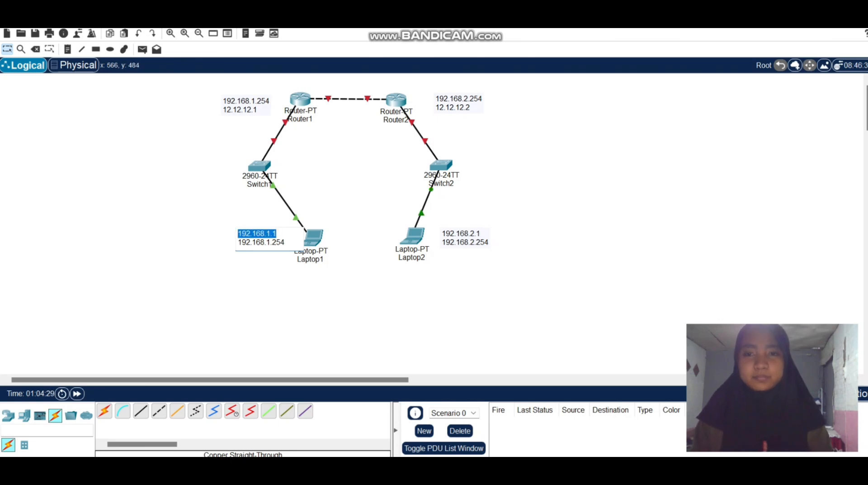
left_click(256, 293)
left_click(315, 232)
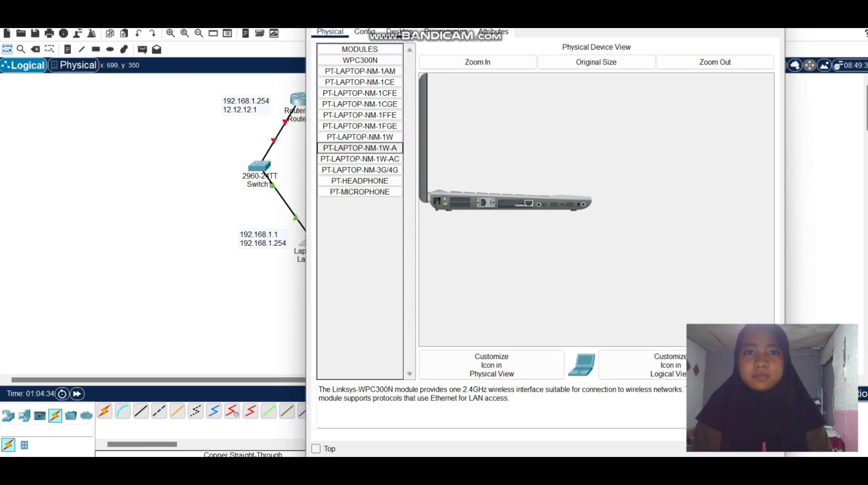
left_click(400, 32)
left_click(360, 72)
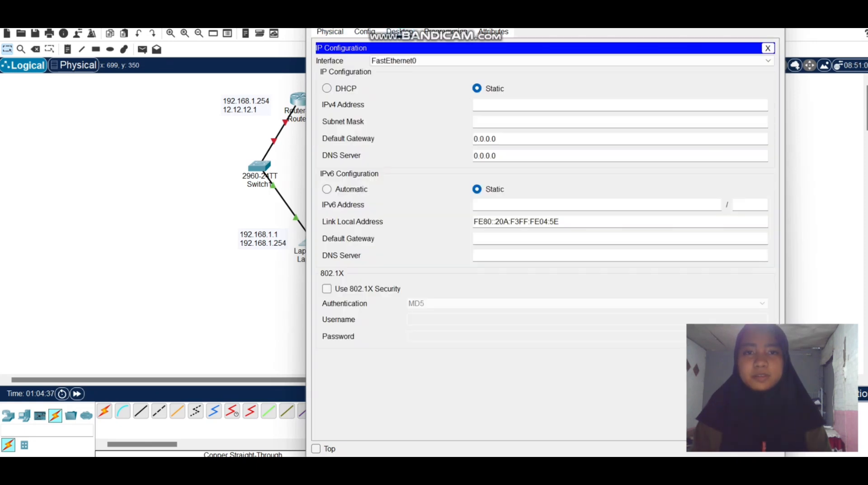
type("192.168.1.1")
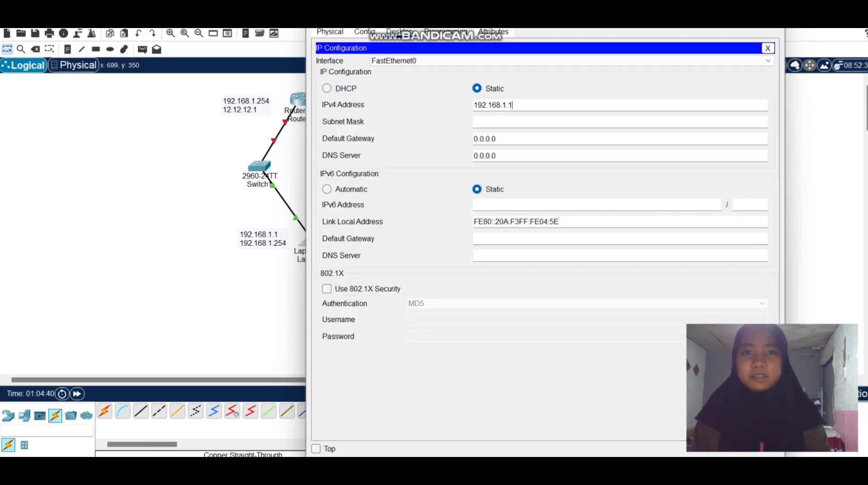
Give Laptop1 subnet mask 255.255.255.0 and default gateway 192.168.1.254 from its note, and close its configuration window.
left_click_drag(493, 139, 473, 139)
left_click(497, 139)
key("ctrl+a")
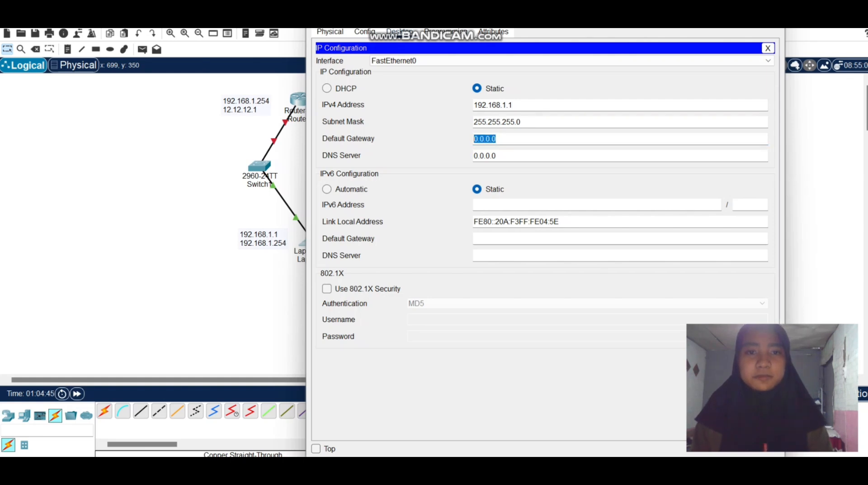
key("BackSpace")
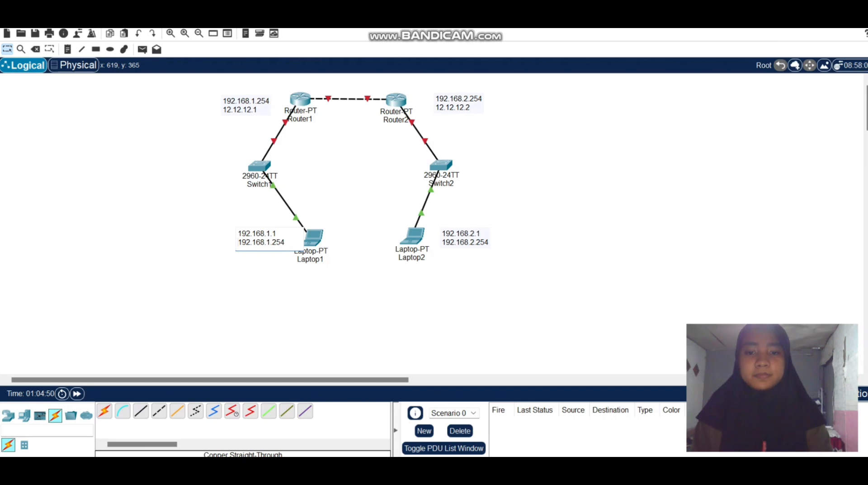
left_click_drag(238, 242, 286, 243)
key("ctrl+c")
mouse_move(538, 468)
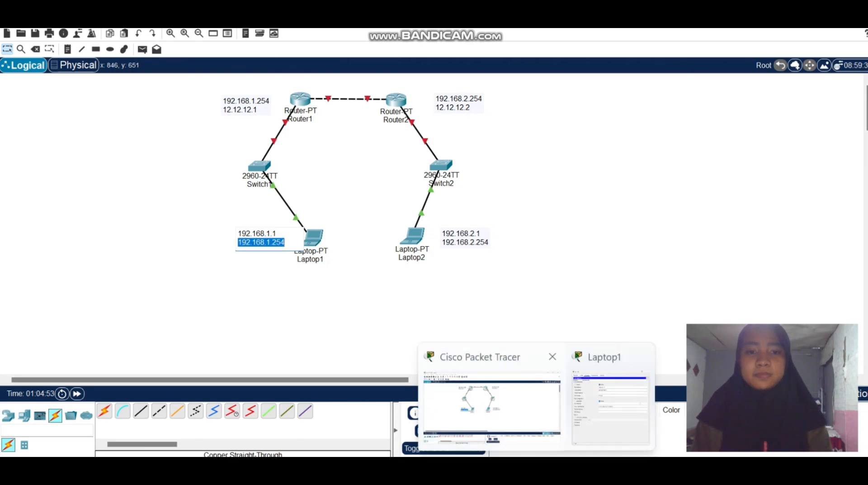
left_click(610, 398)
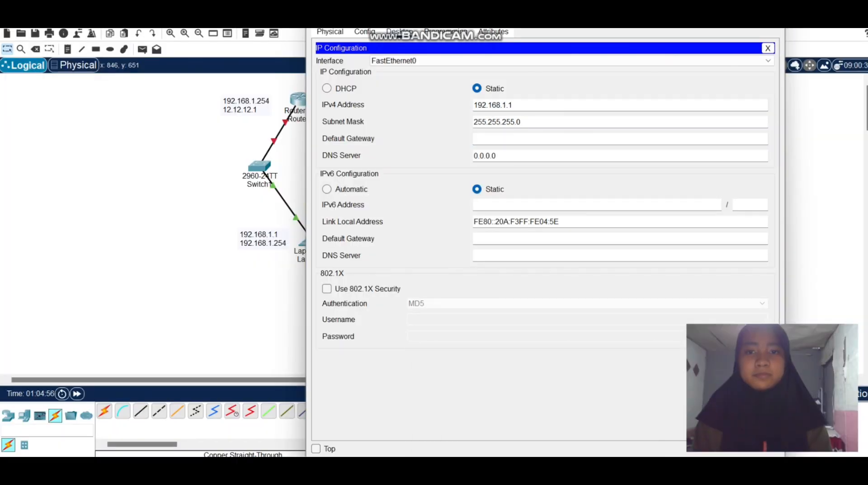
key("ctrl+v")
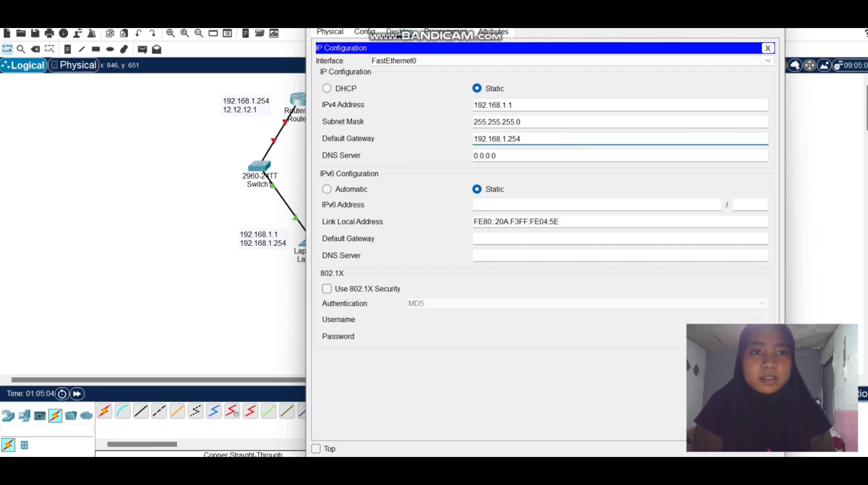
left_click(399, 32)
left_click(767, 48)
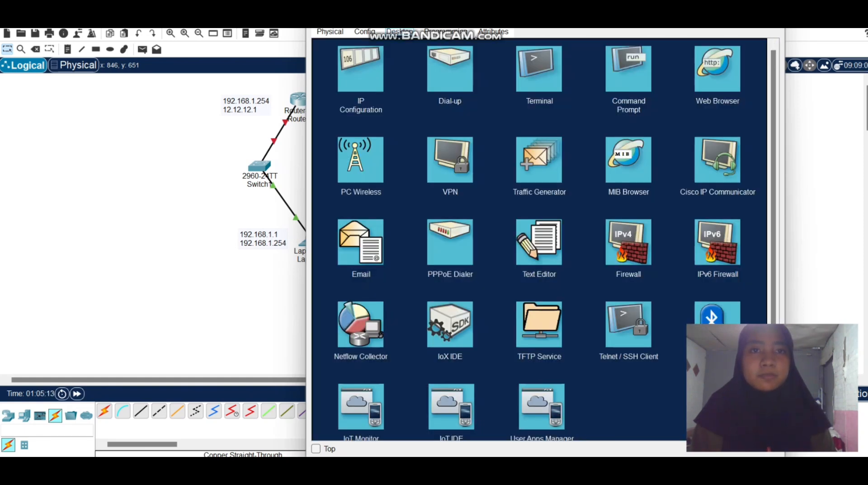
left_click_drag(547, 9, 548, 63)
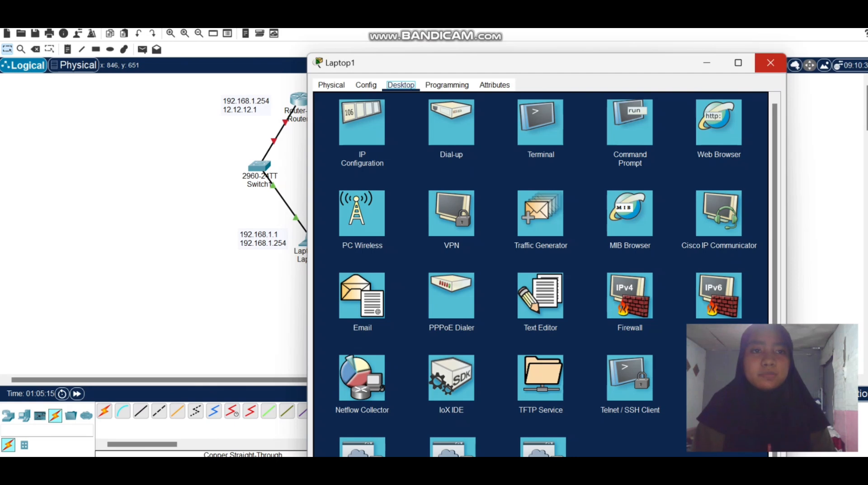
left_click(770, 63)
Open Laptop2's IP configuration and set its static IPv4 address to 192.168.2.1 with subnet mask 255.255.255.0.
left_click(412, 235)
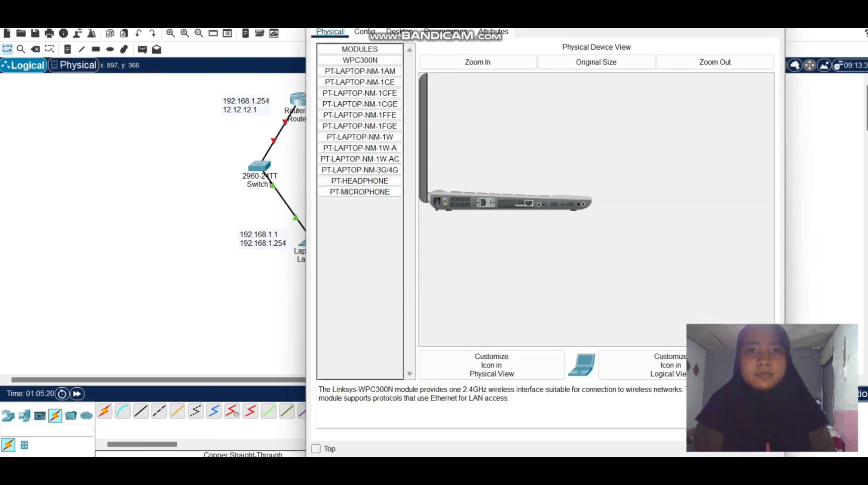
left_click_drag(527, 8, 720, 79)
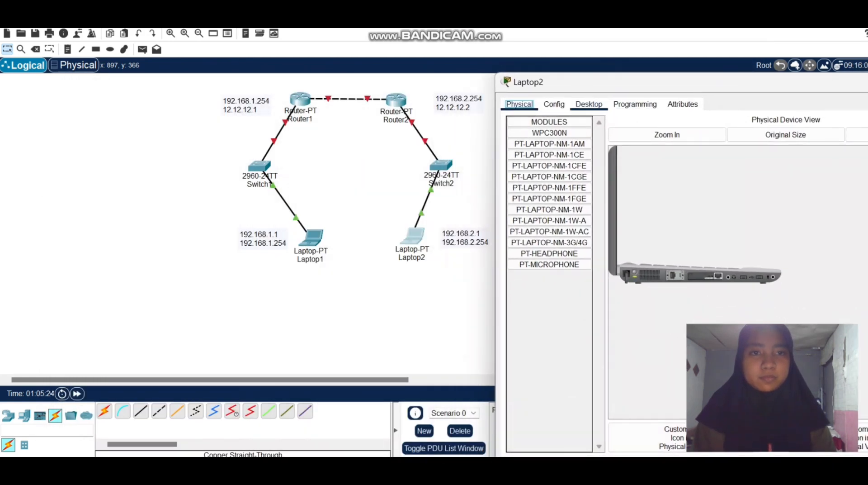
left_click(590, 104)
left_click(551, 142)
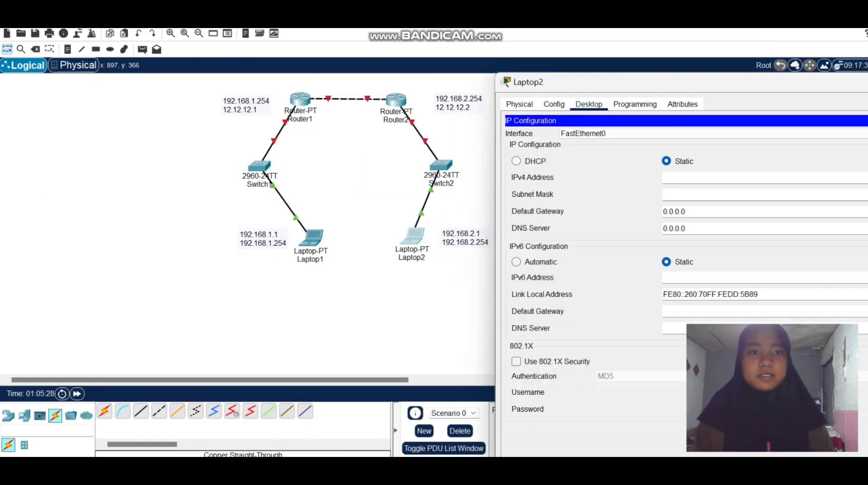
left_click_drag(687, 85, 689, 37)
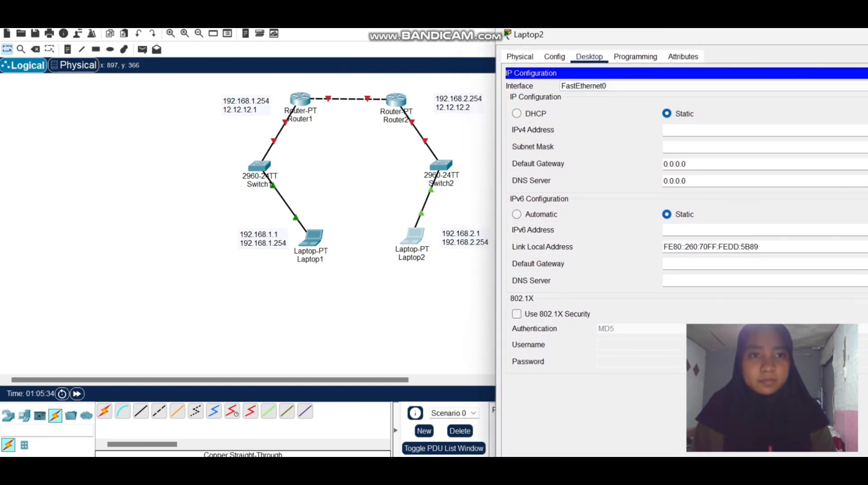
key("ctrl+v")
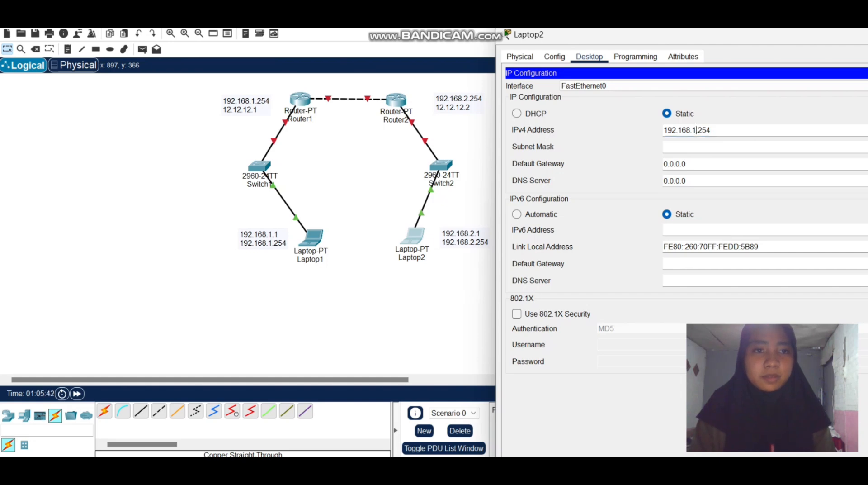
key("BackSpace")
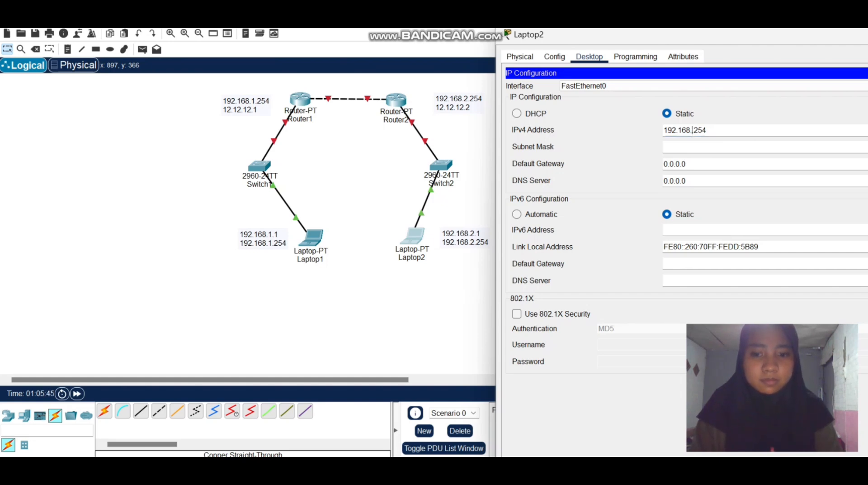
type("2.")
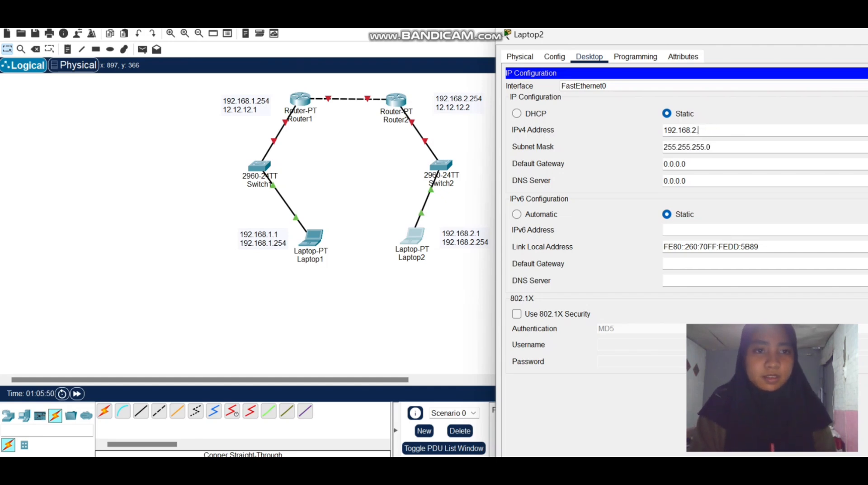
type("1")
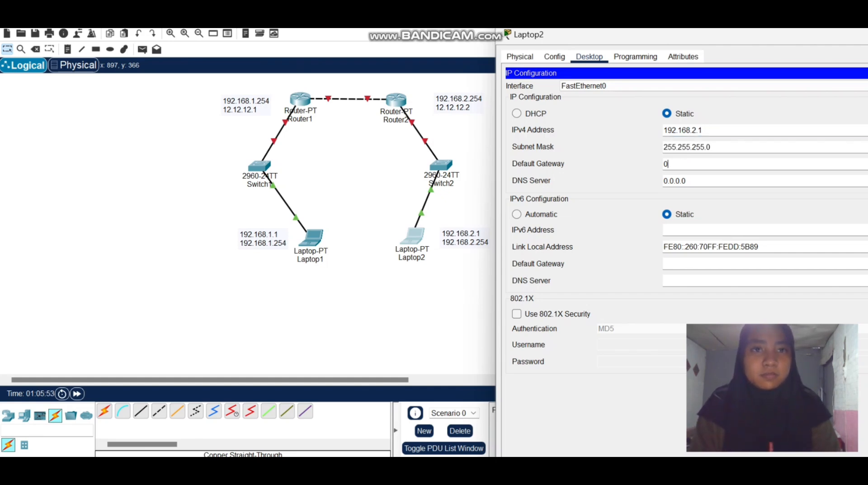
Set Laptop2's default gateway to 192.168.2.254 and close its configuration window.
key("ctrl+v")
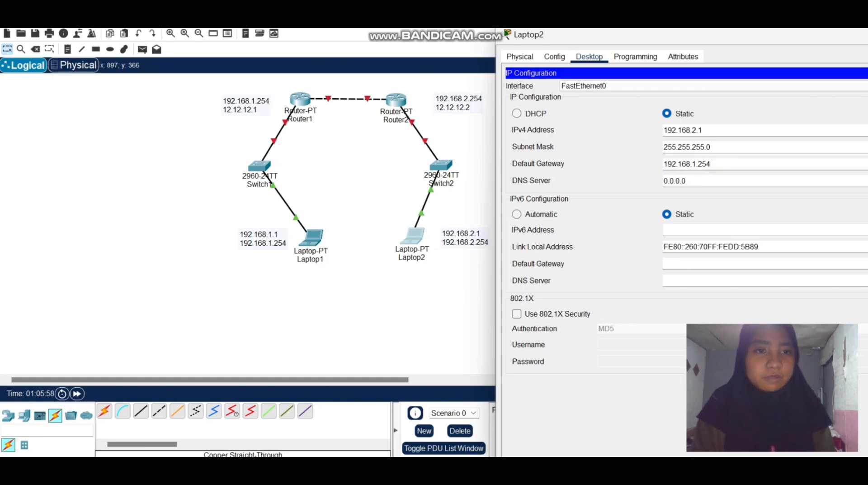
key("BackSpace")
type("2")
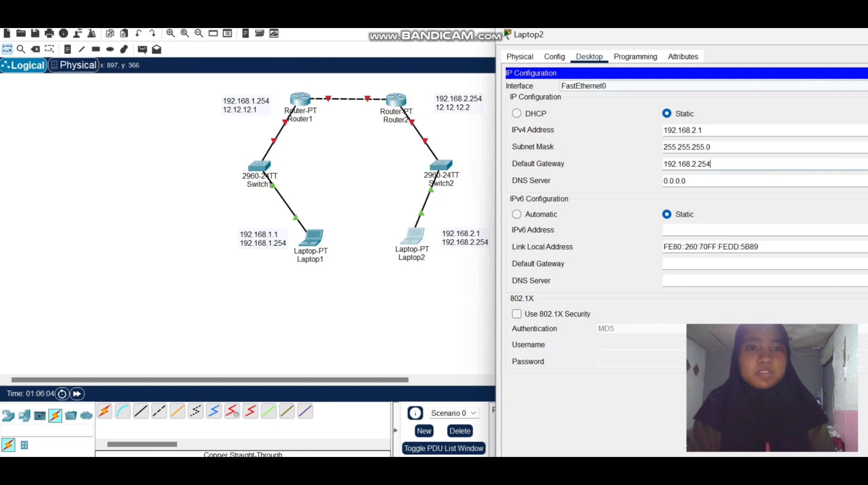
left_click_drag(520, 34, 520, 67)
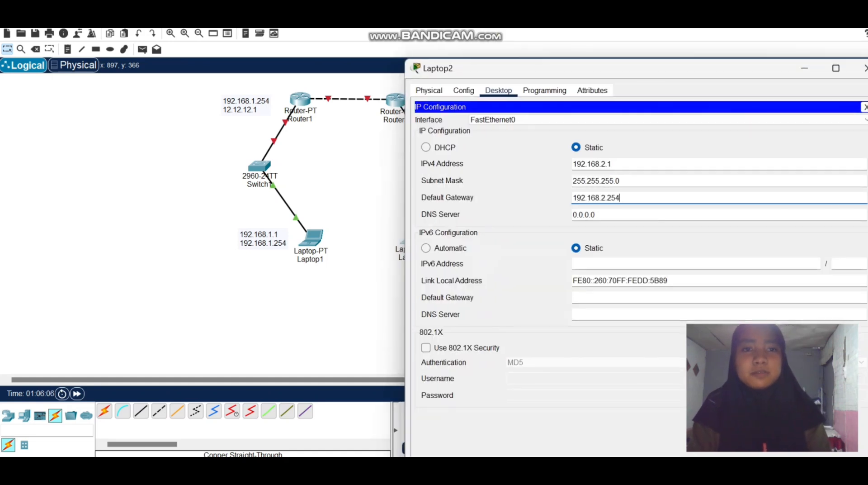
left_click(864, 68)
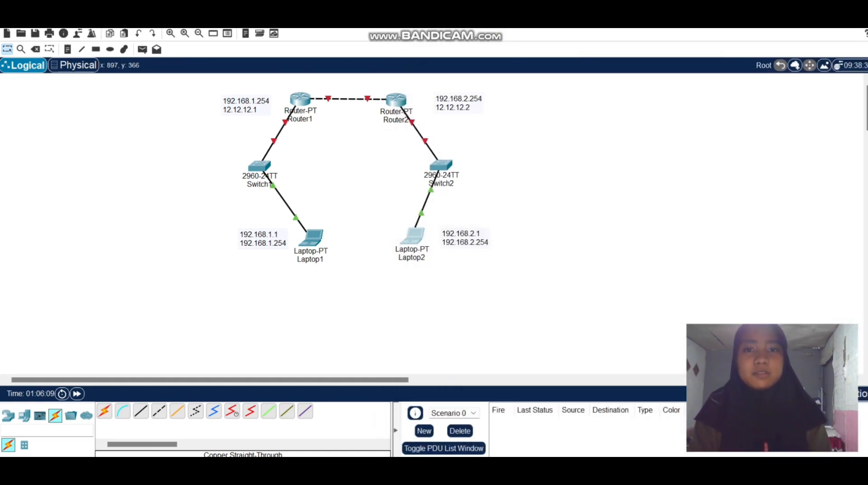
Give Router1's FastEthernet0/0 interface the IPv4 address 192.168.1.254 with subnet mask 255.255.255.0, and close the router's window.
left_click(299, 100)
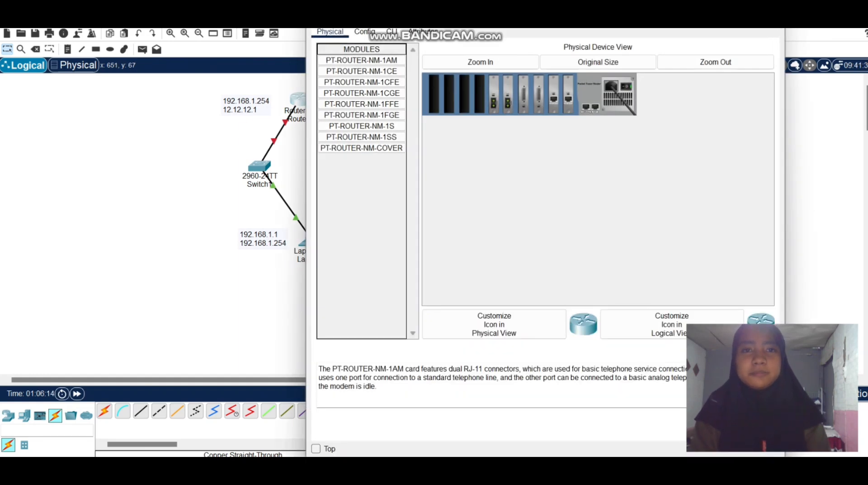
left_click(330, 32)
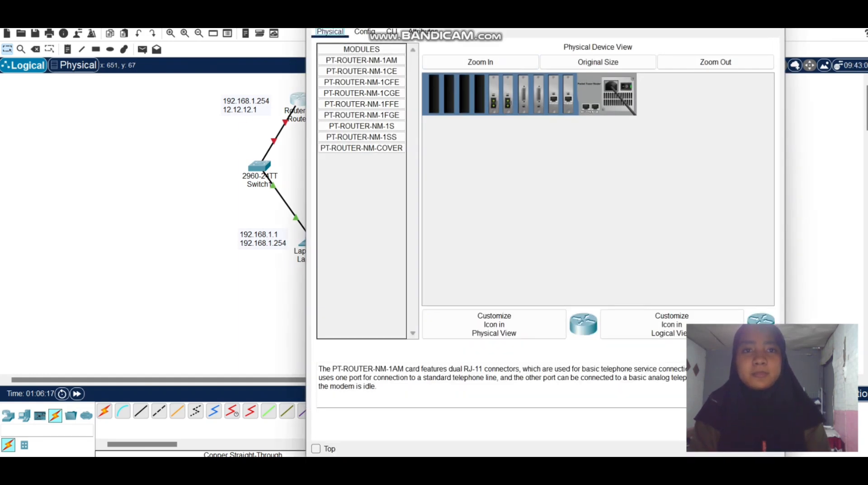
left_click_drag(505, 10, 504, 76)
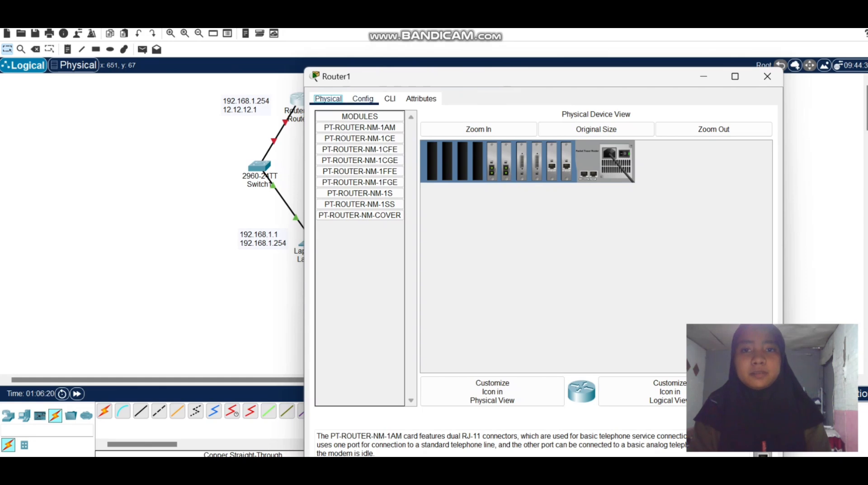
left_click(362, 99)
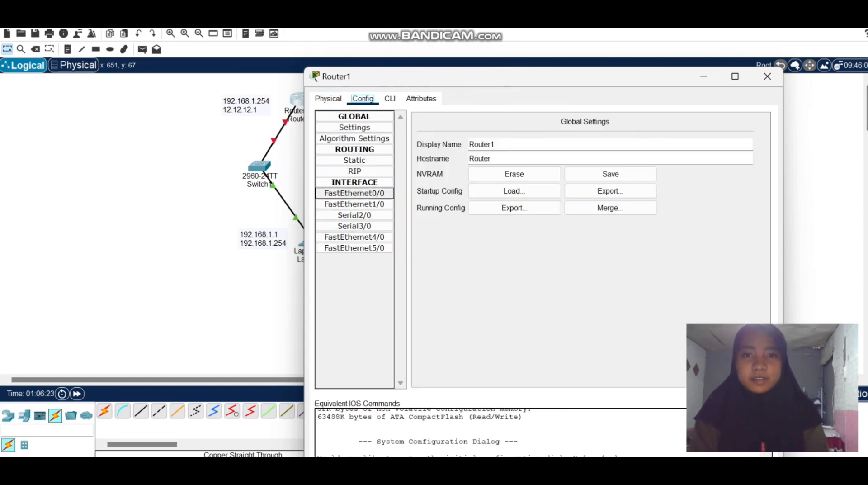
left_click(354, 194)
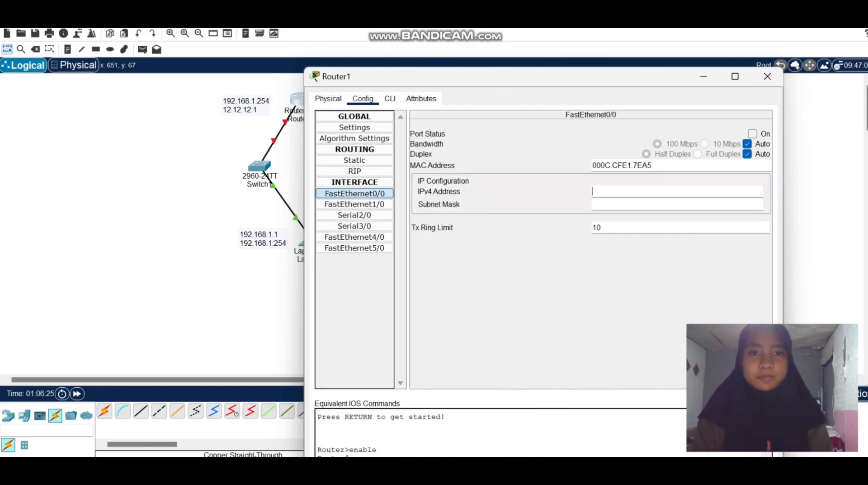
left_click(640, 191)
type("192.168.1.254")
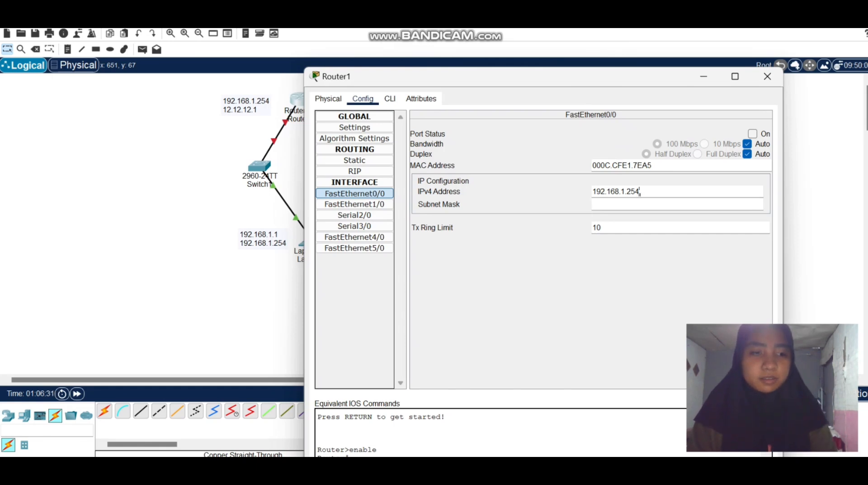
key("Return")
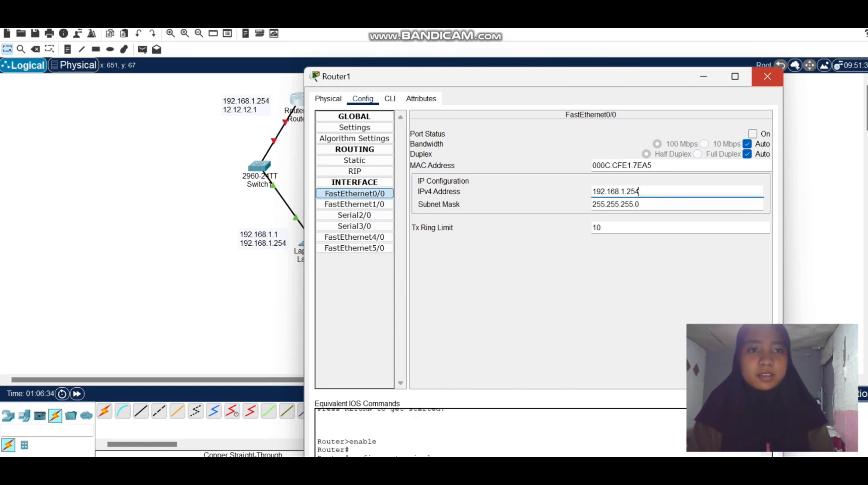
left_click(767, 76)
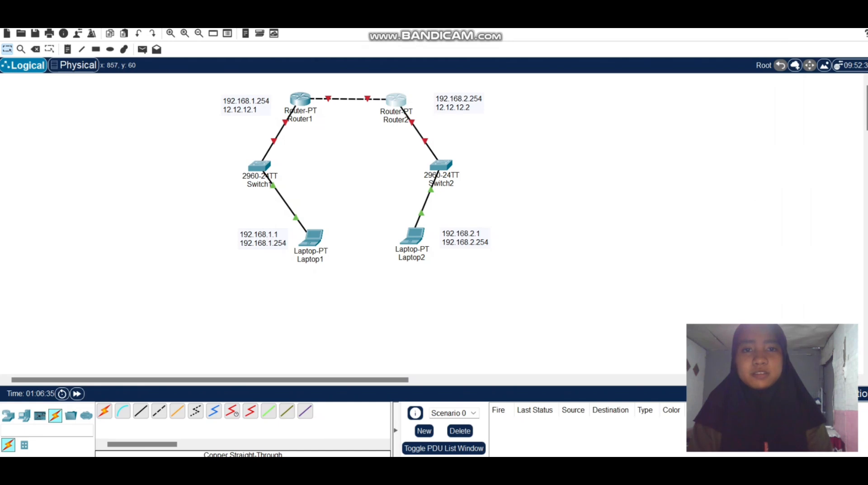
Give Router2's FastEthernet0/0 interface the IPv4 address 192.168.2.254 with subnet mask 255.255.255.0, and close the router's window.
left_click(394, 100)
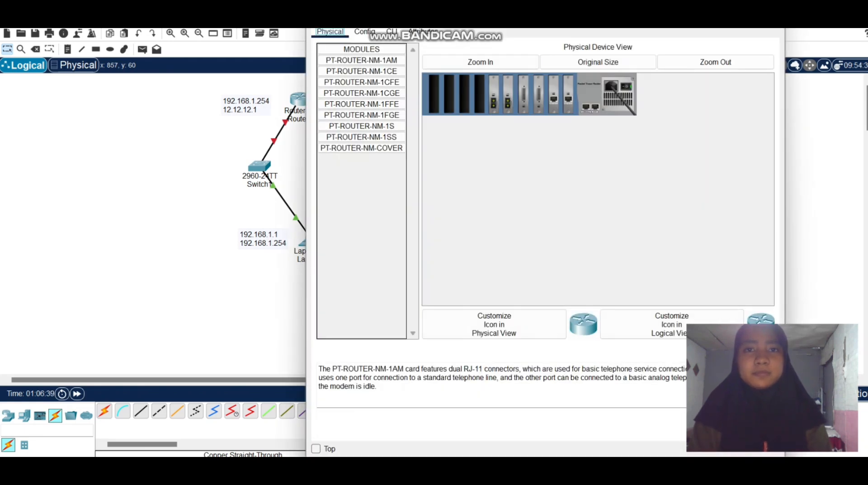
left_click_drag(499, 8, 490, 93)
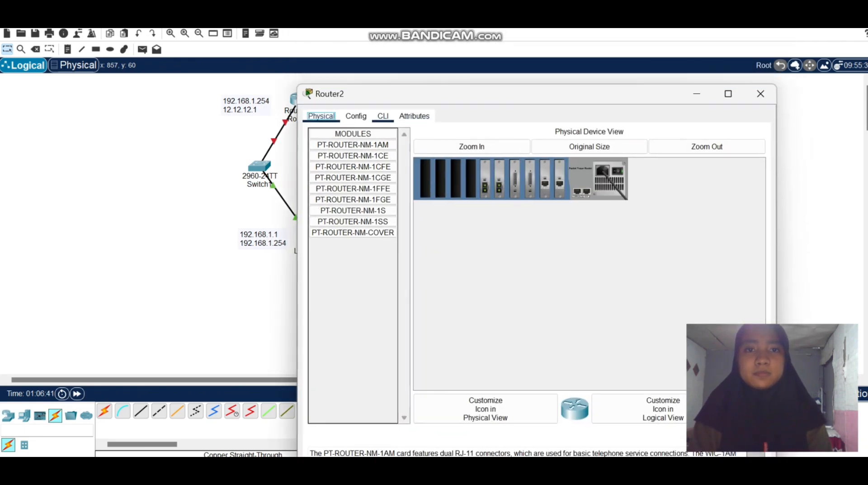
left_click(356, 116)
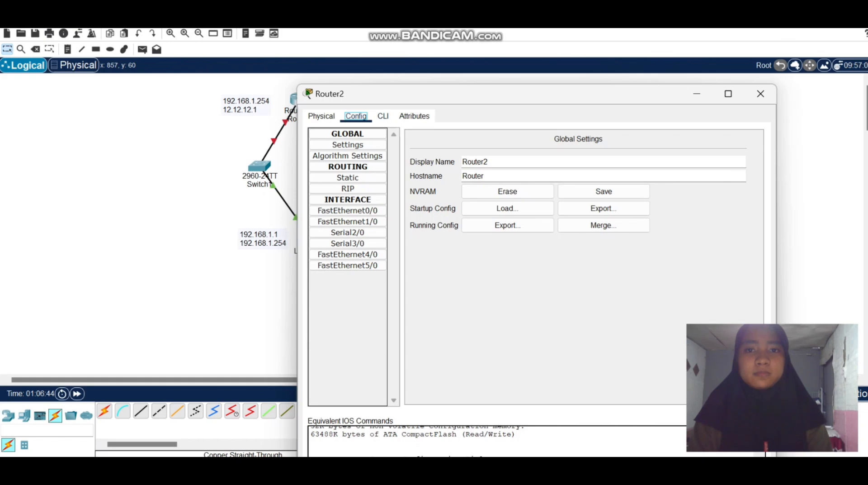
left_click(348, 211)
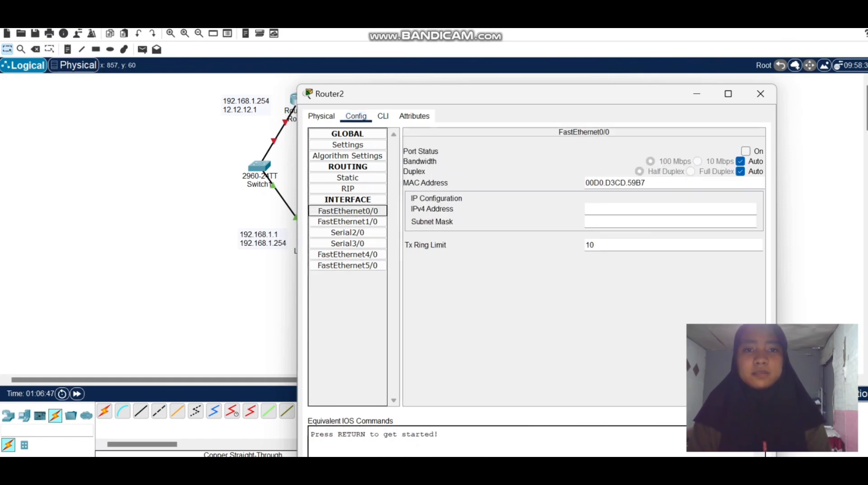
left_click_drag(540, 94, 552, 139)
left_click(633, 255)
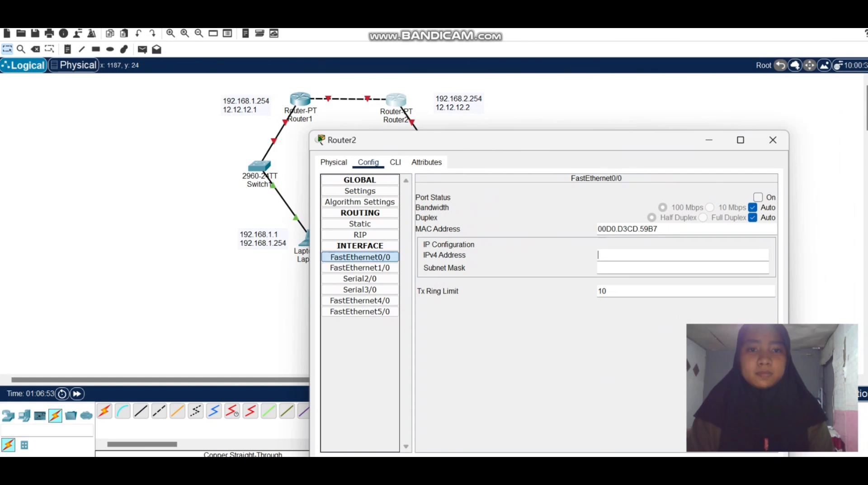
type("192.168.1.254")
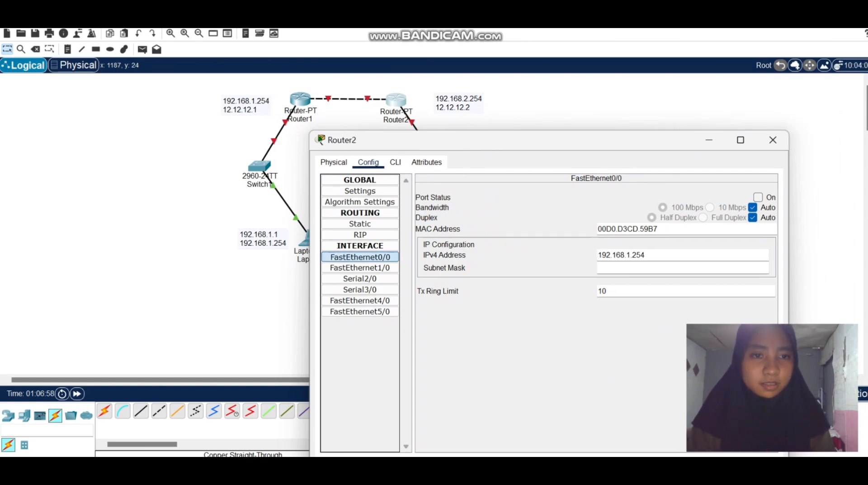
key("BackSpace")
type("2")
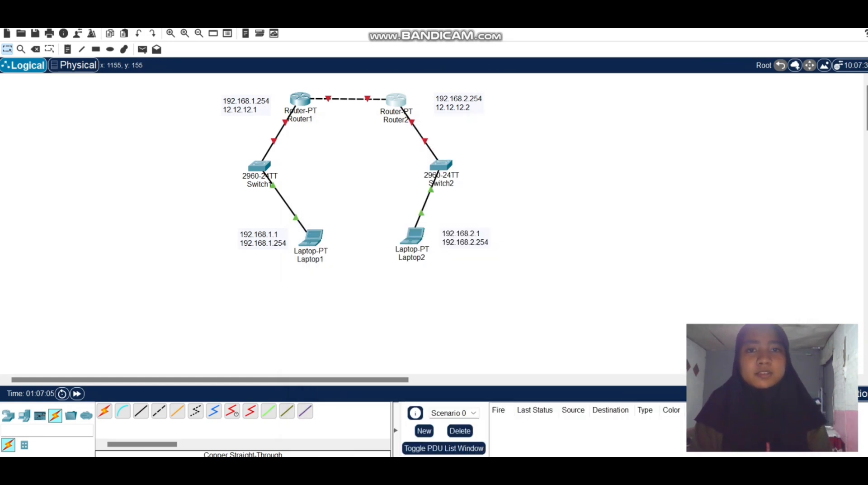
left_click(773, 140)
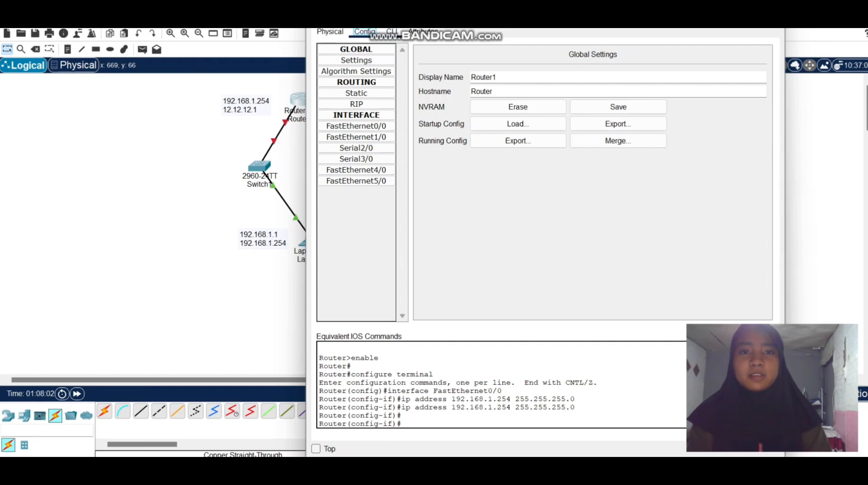
Open Router1's command line and exit twice, from interface configuration back to privileged EXEC mode.
left_click(402, 405)
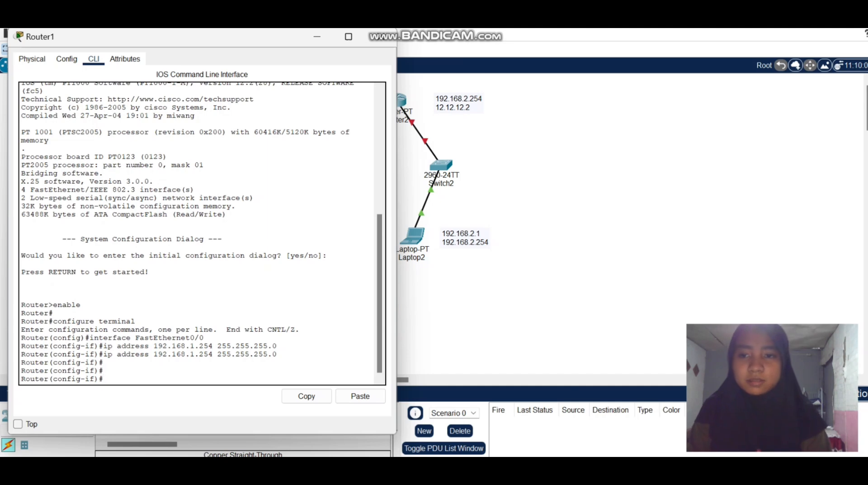
type("exit")
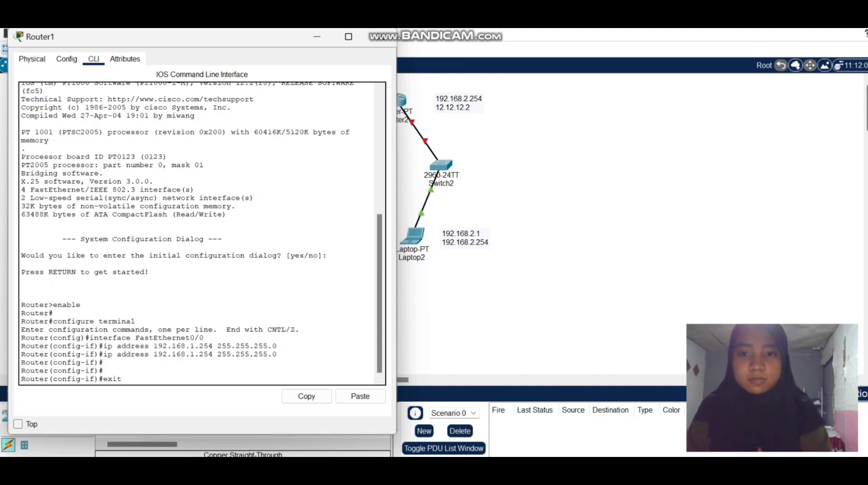
key("Return")
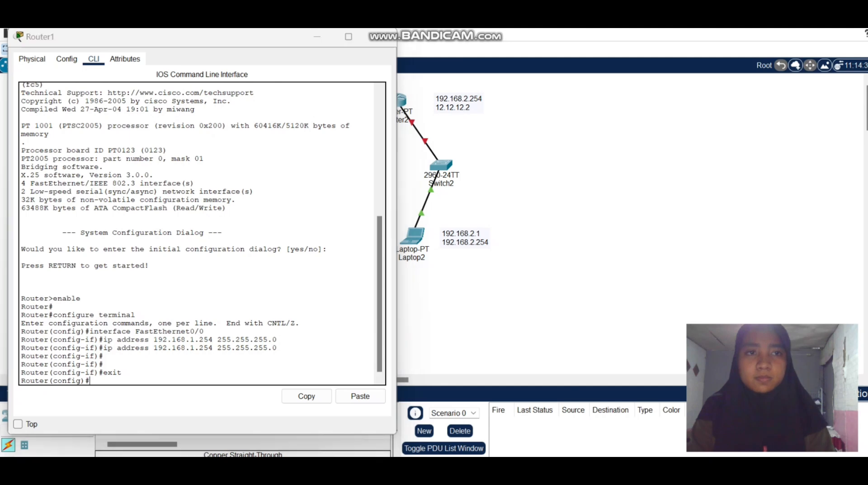
type("exit")
key("Return")
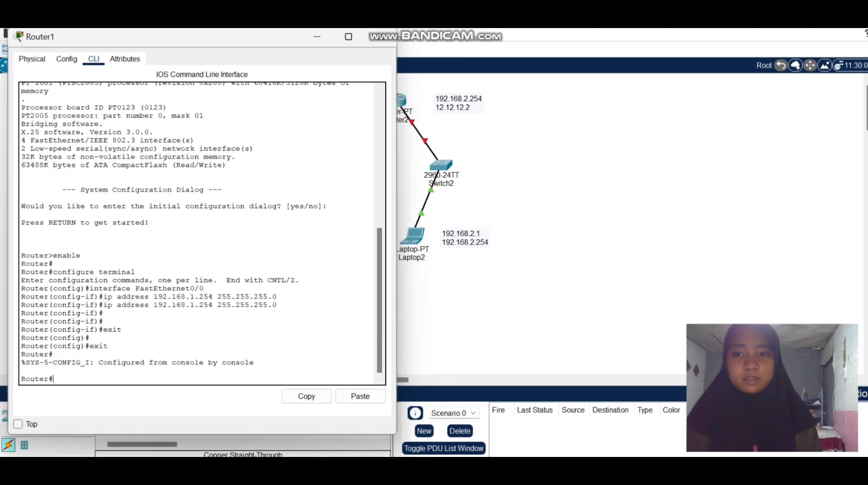
Run enable and configure terminal on Router1 to enter global configuration mode.
type("enable")
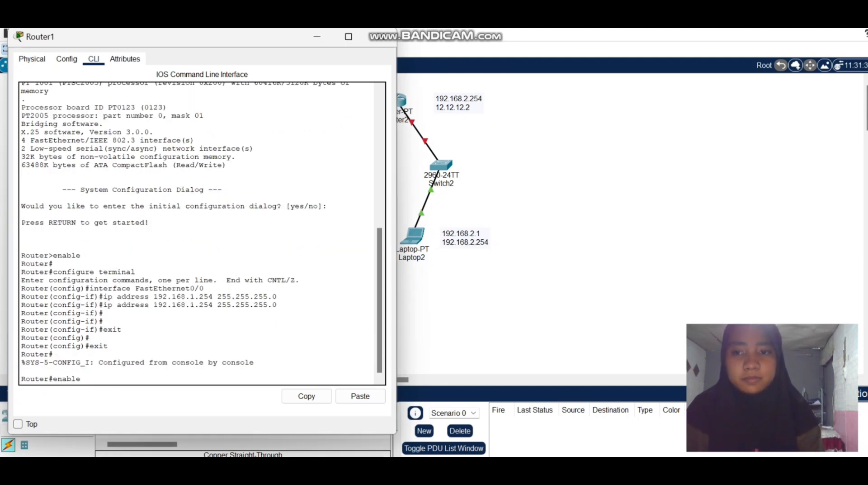
key("Return")
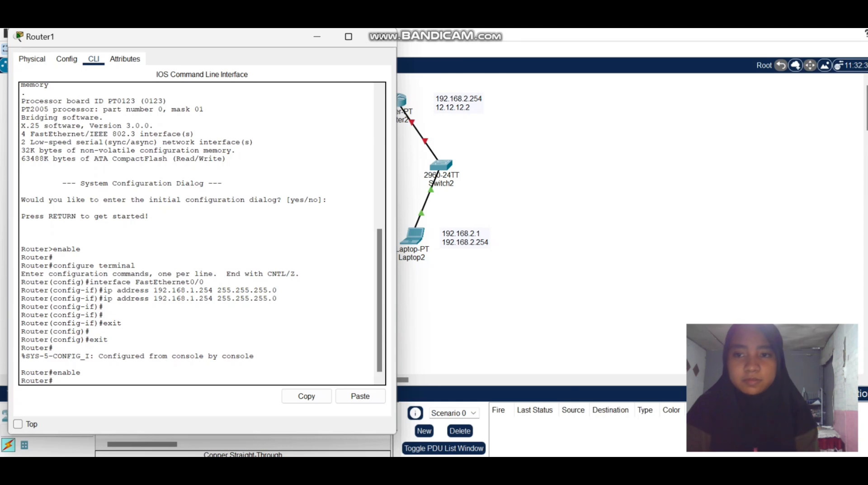
type("conf")
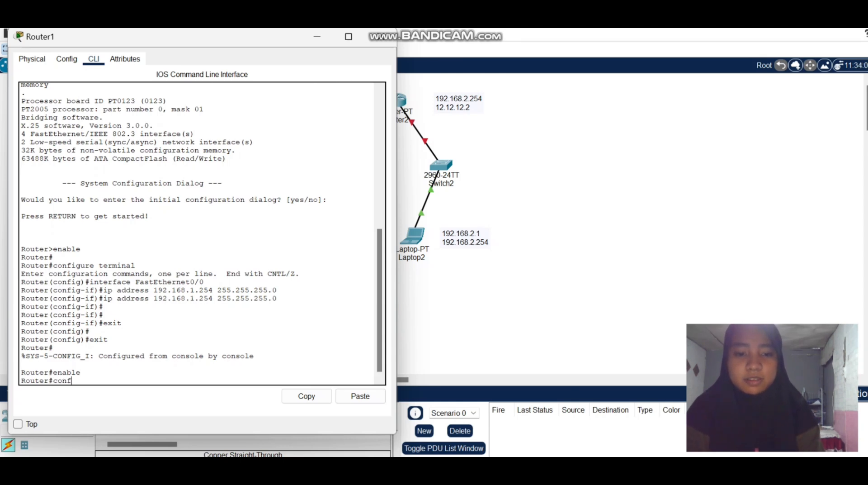
type("igur")
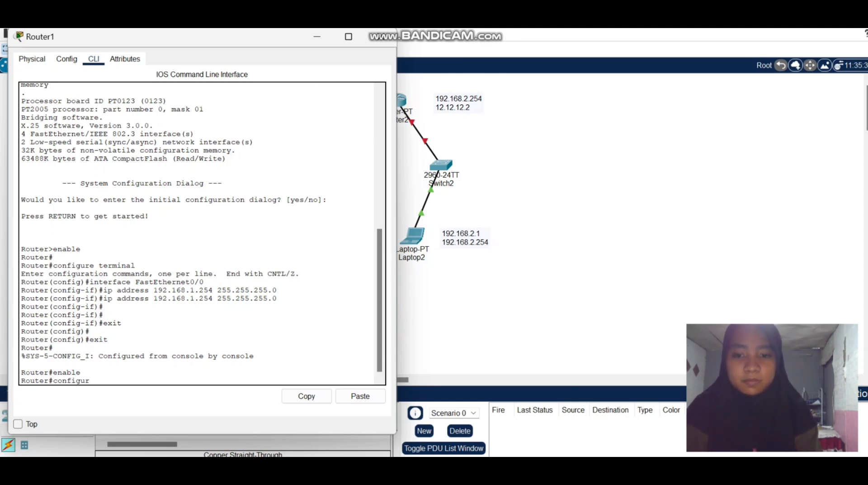
type("e termi")
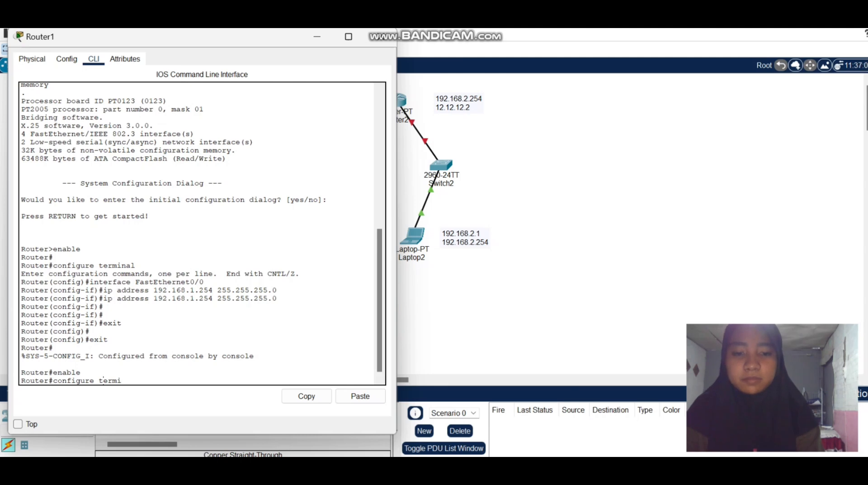
type("n l")
key("Return")
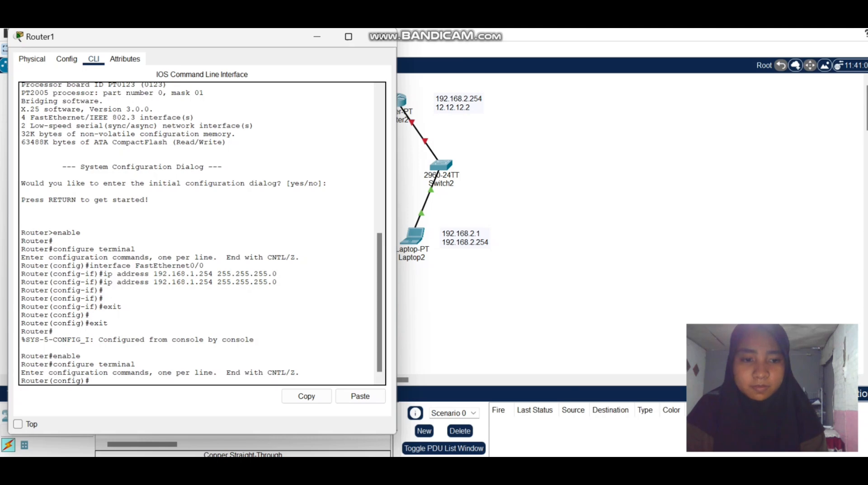
Set Router1's hostname to R1 with the hostname command.
type("h")
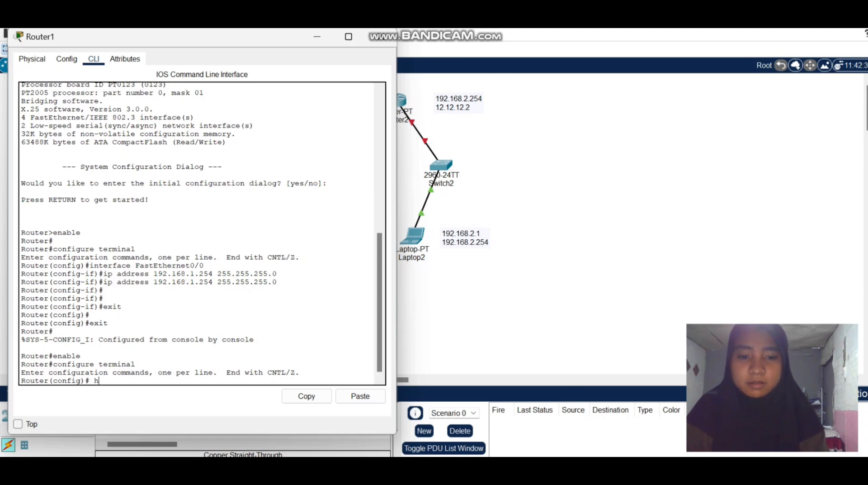
type("ostname")
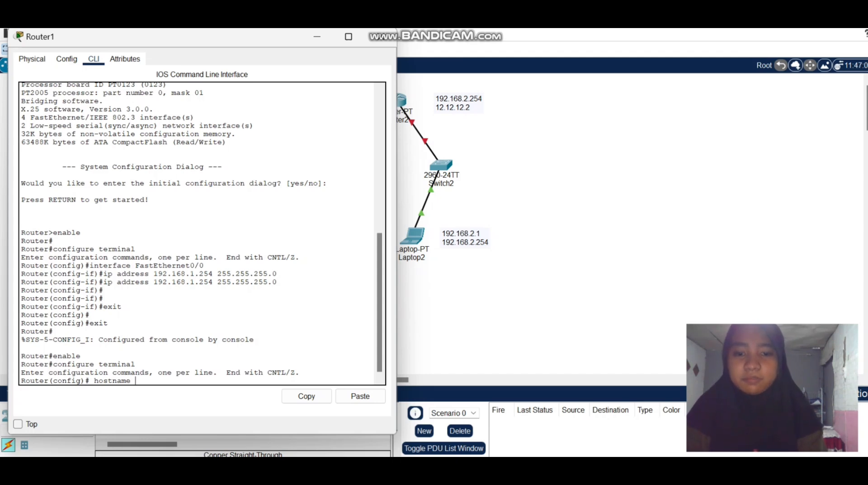
type(" R11")
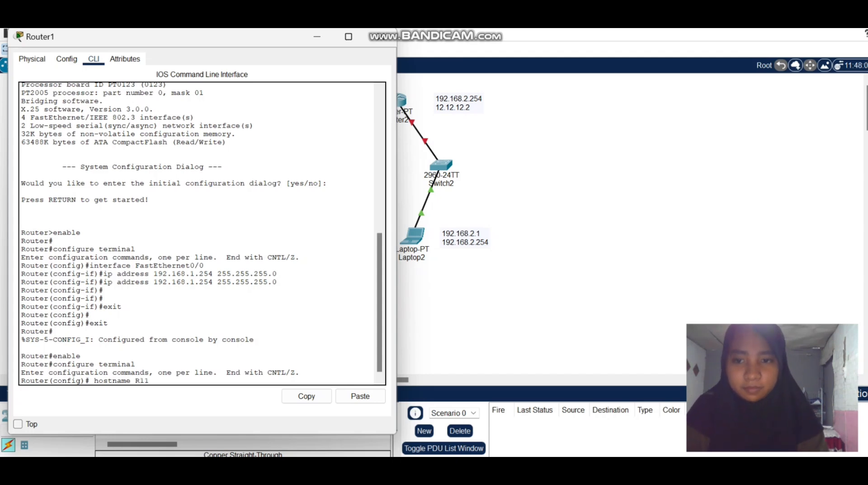
key("BackSpace")
key("Return")
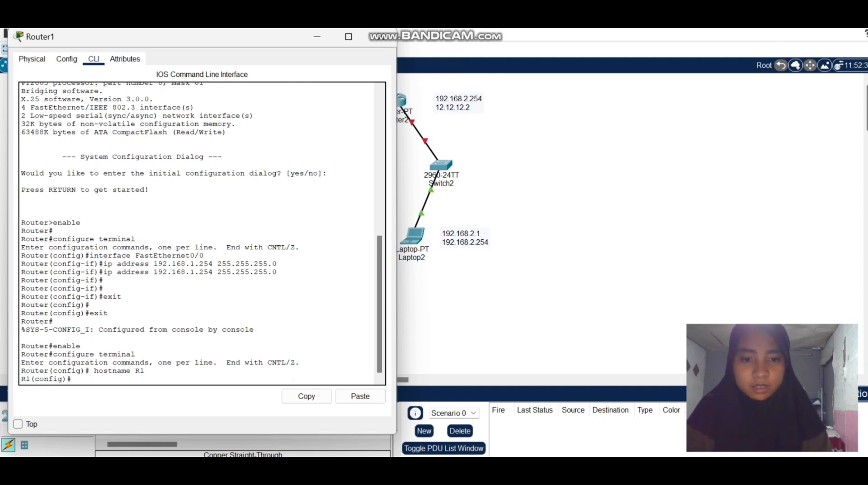
Disable DNS name lookup on the router with the command no ip domain-lookup.
type("n")
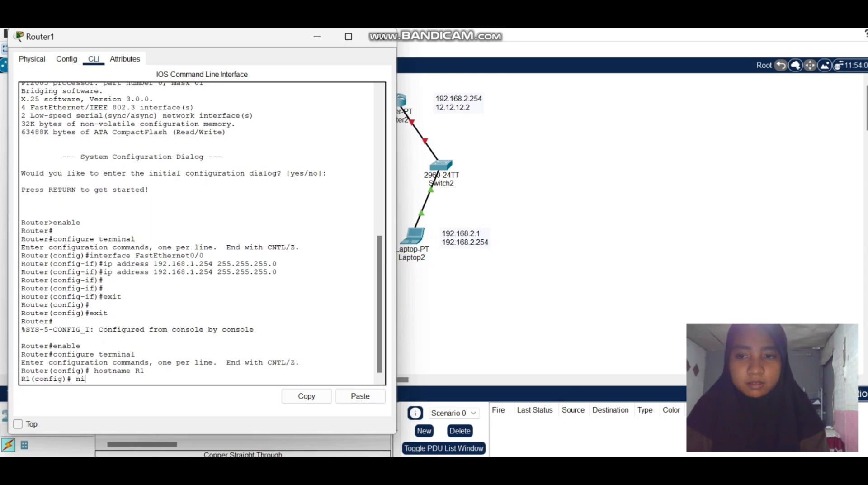
type("o ip ")
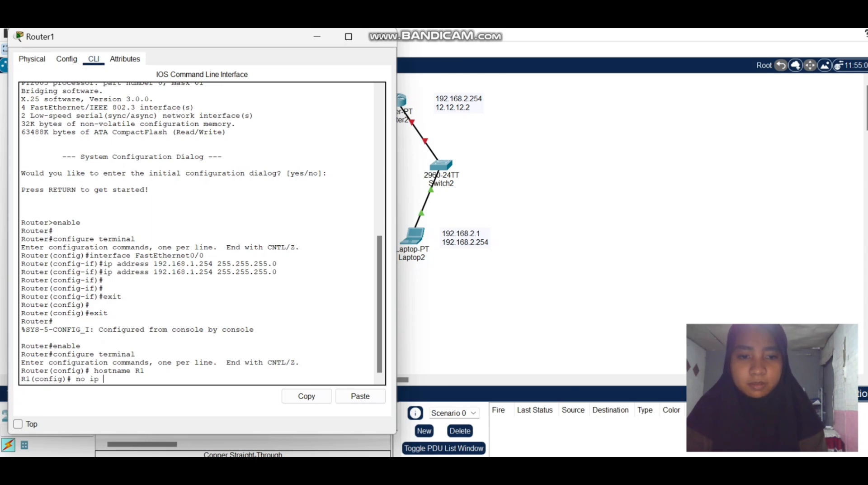
type("doma n")
type("-")
type("loo")
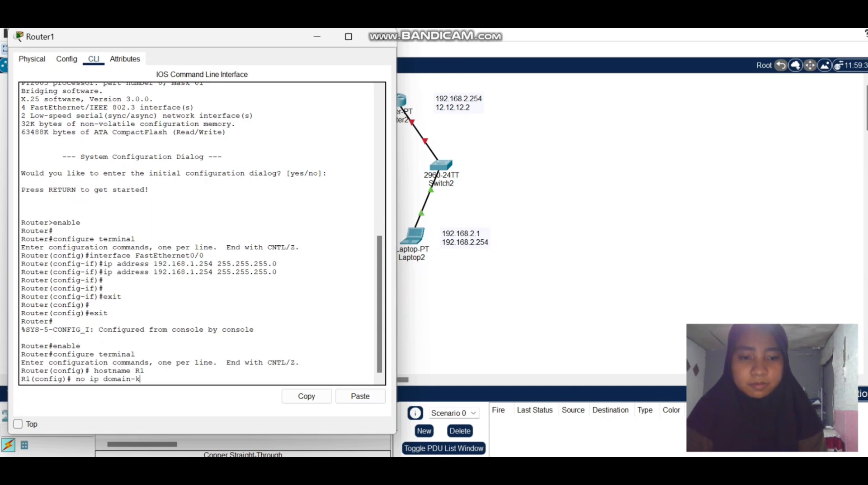
type("kup")
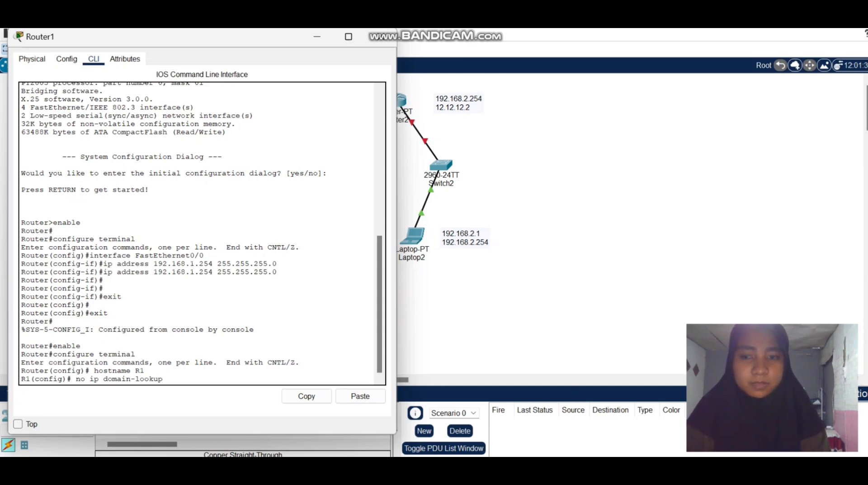
key("Return")
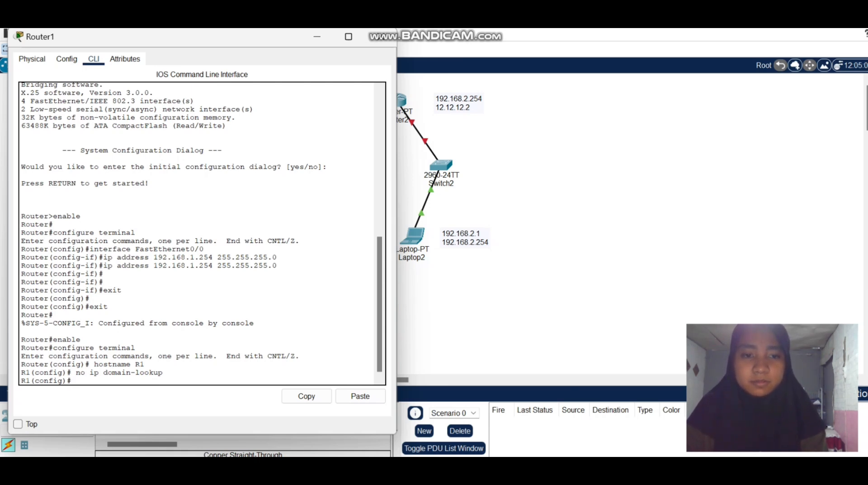
Set the router's privileged EXEC password with enable secret, entering the secret password.
type("enab")
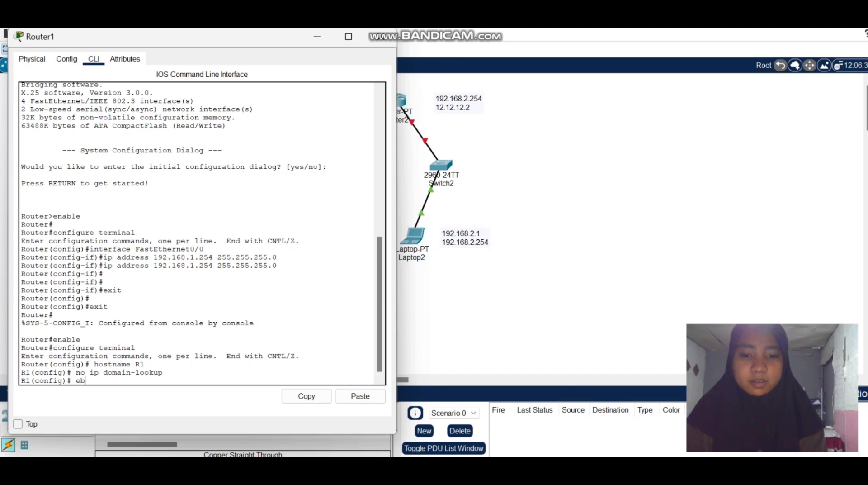
type("le secret")
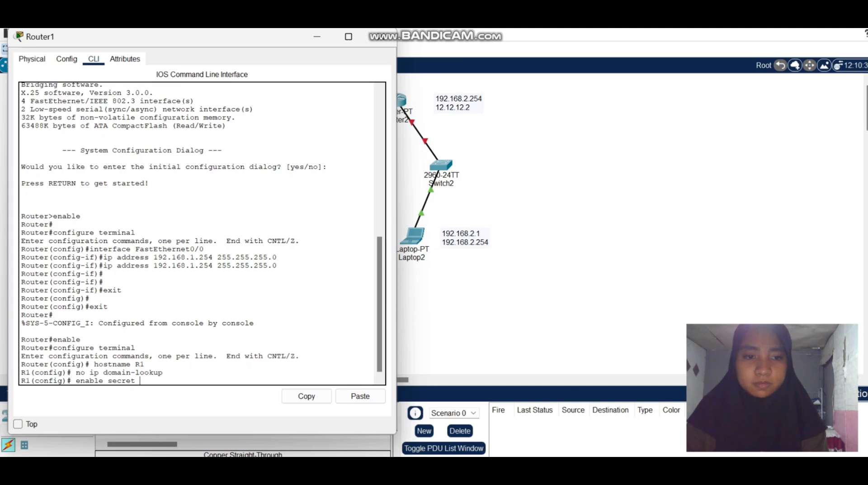
type(" ci")
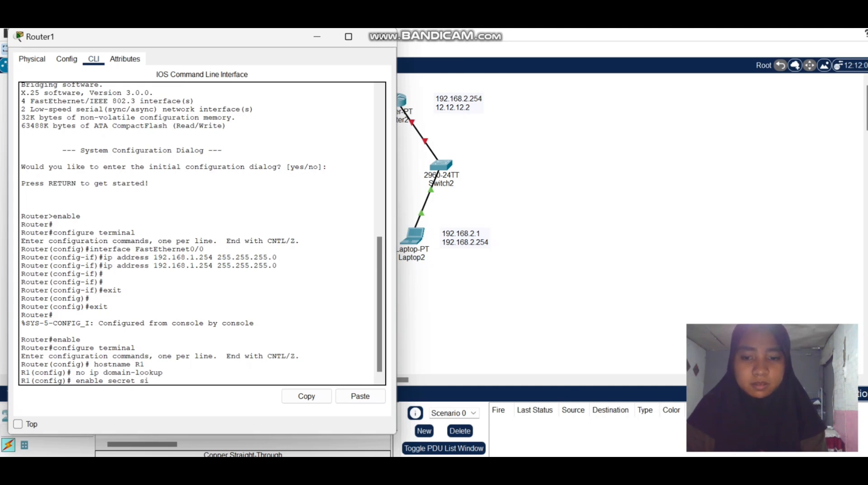
key("BackSpace")
key("BackSpace")
type("c s")
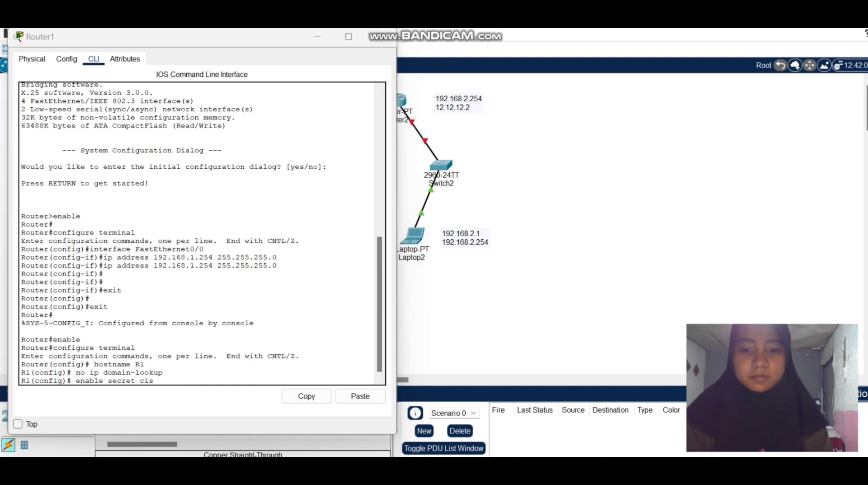
left_click(154, 381)
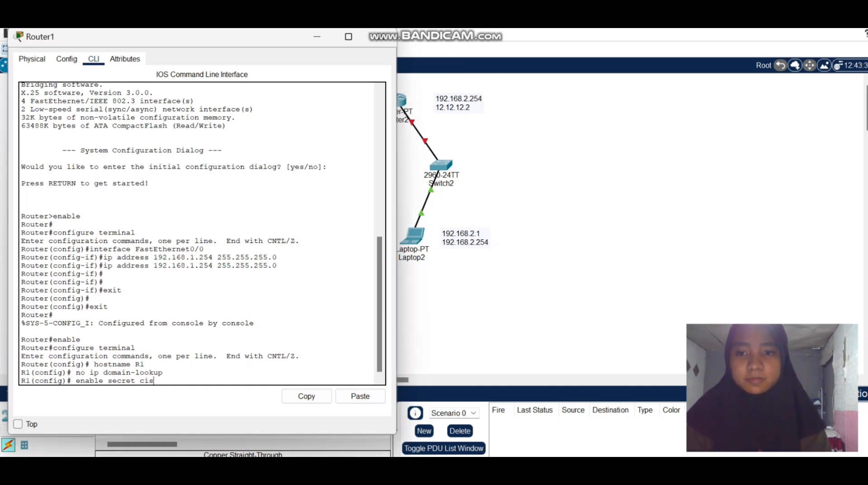
type("cosec")
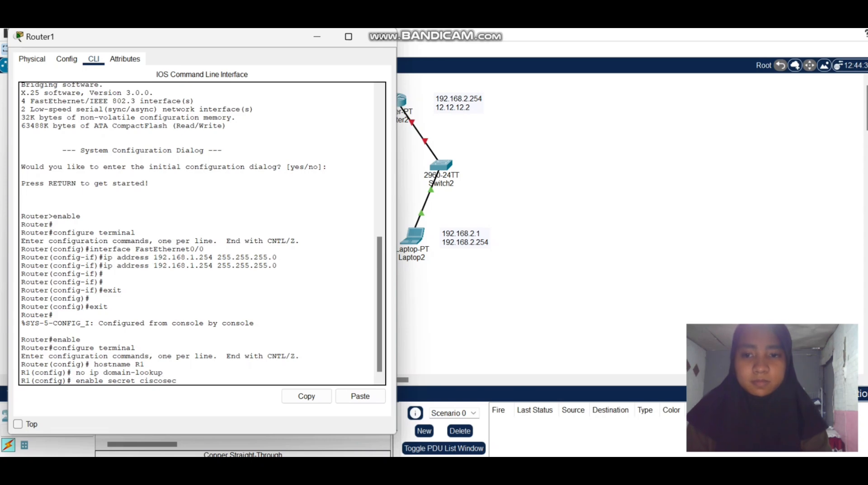
key("Return")
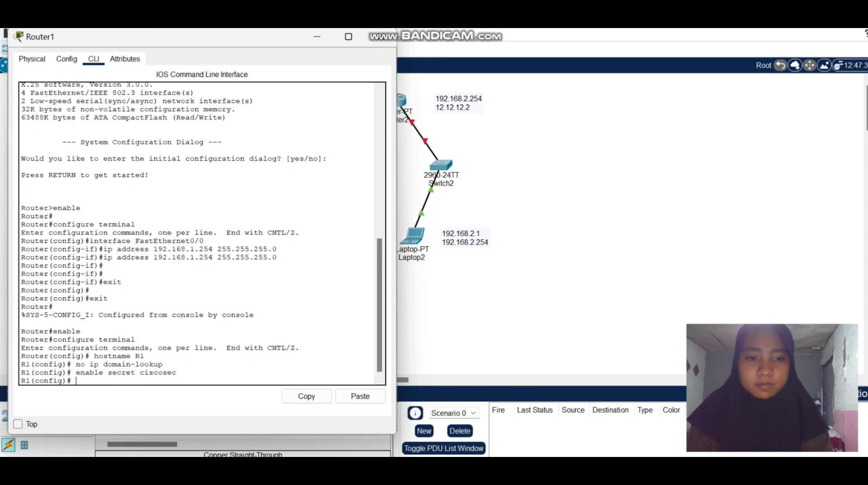
Enter line configuration mode for the console port with line console 0.
type("line")
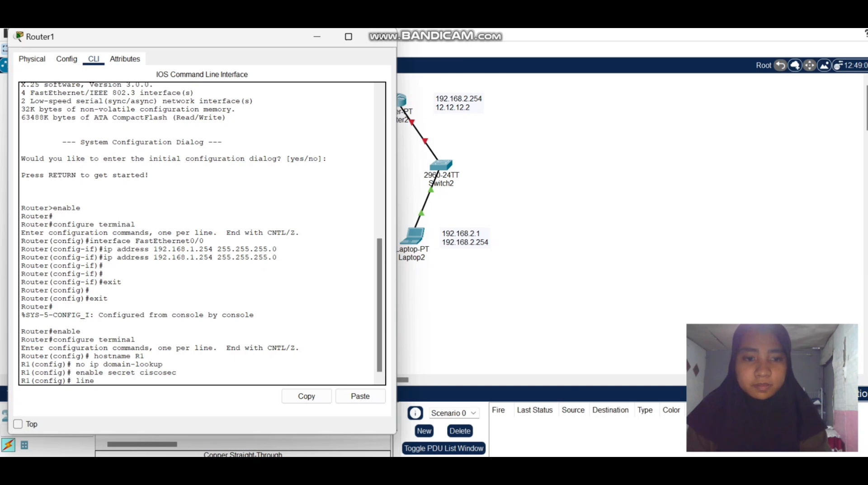
type(" cones")
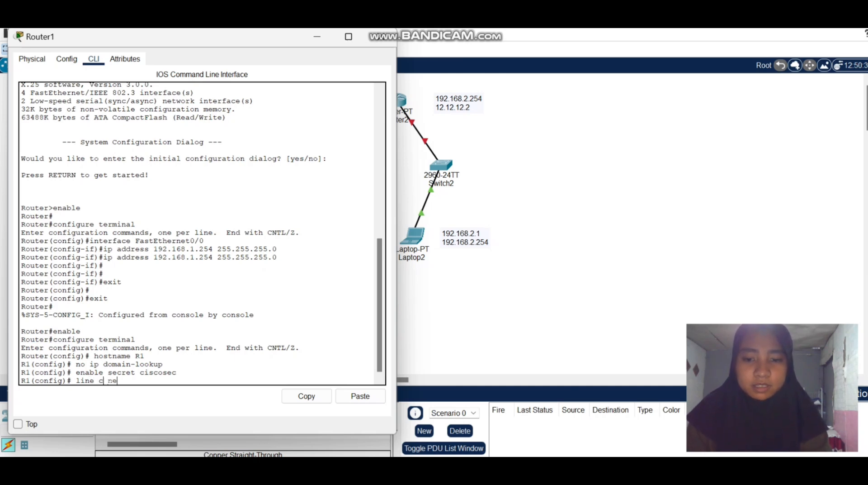
key("BackSpace")
key("BackSpace")
key("BackSpace")
key("BackSpace")
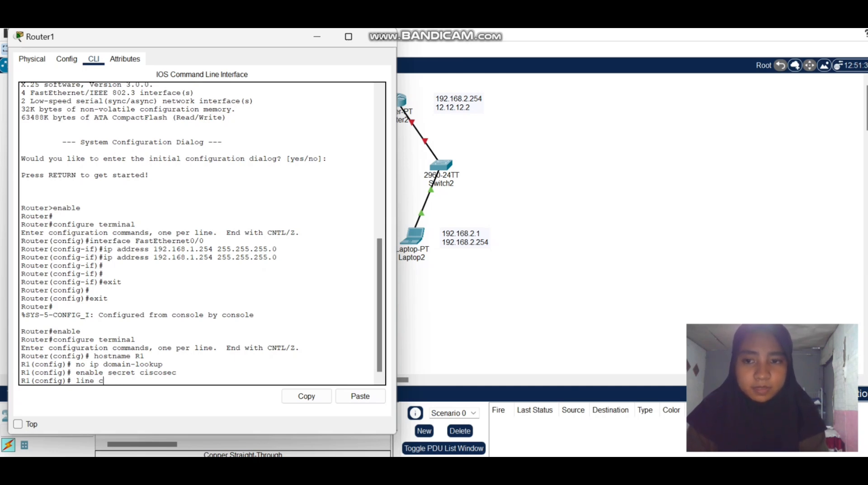
type("onsol")
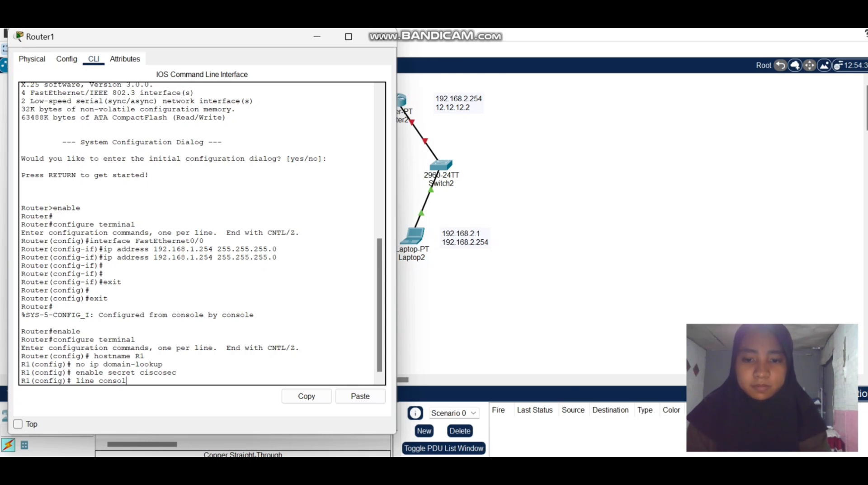
type("e")
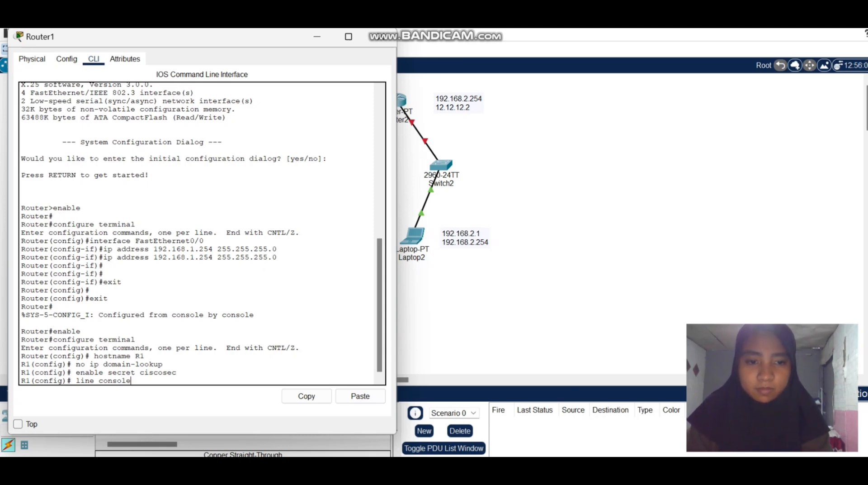
type(" 0")
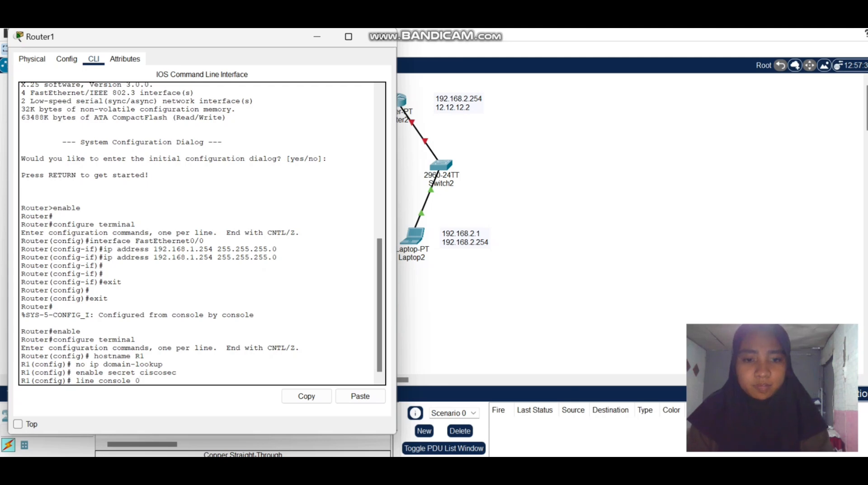
key("Return")
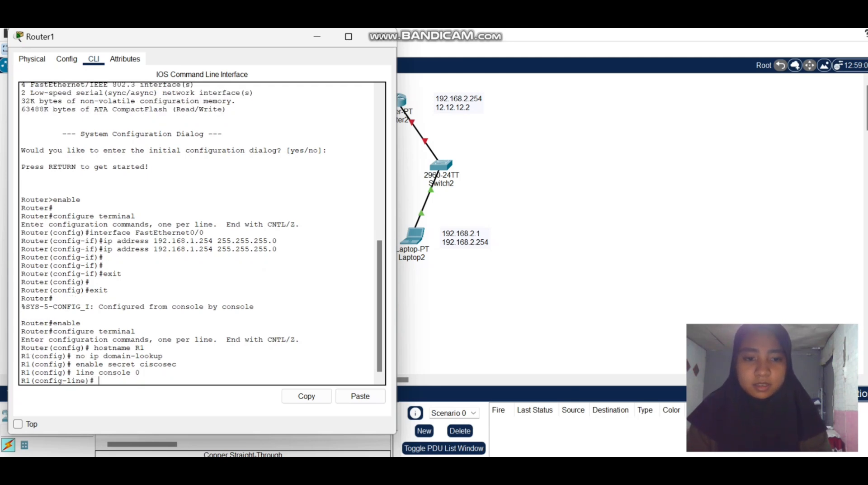
Set the console line's login password with the password command, entering the console password.
type("passw")
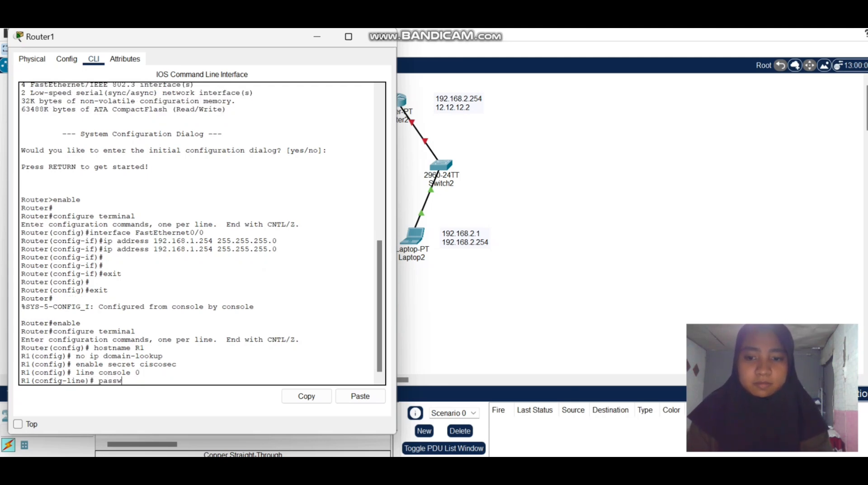
type("ord")
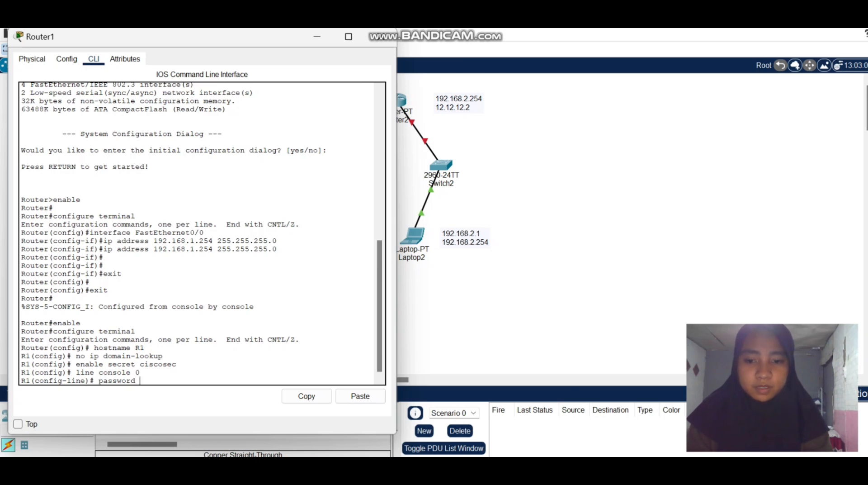
type(" cisc")
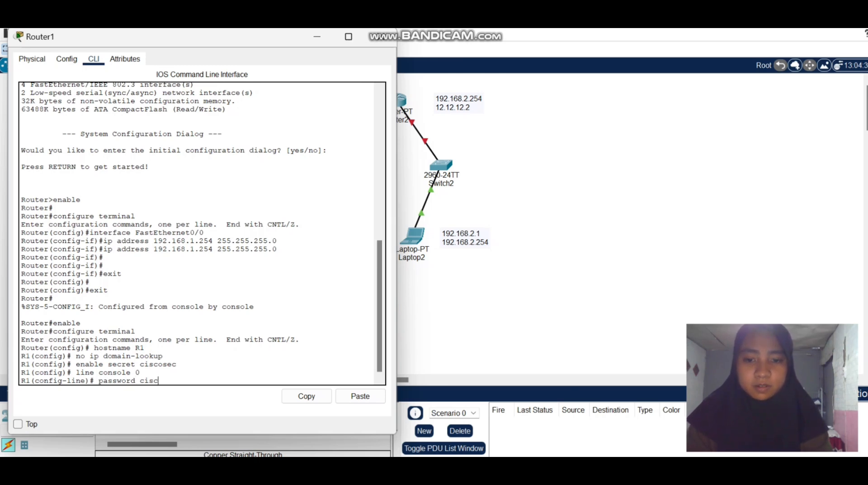
type("os c")
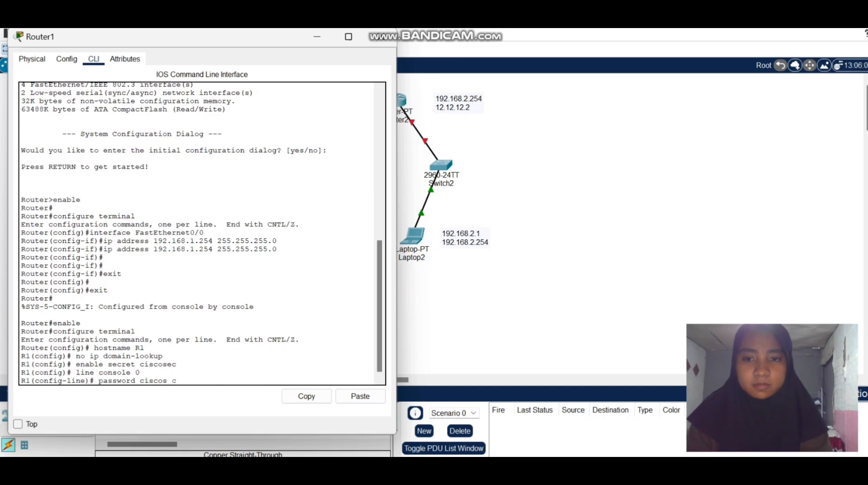
key("Return")
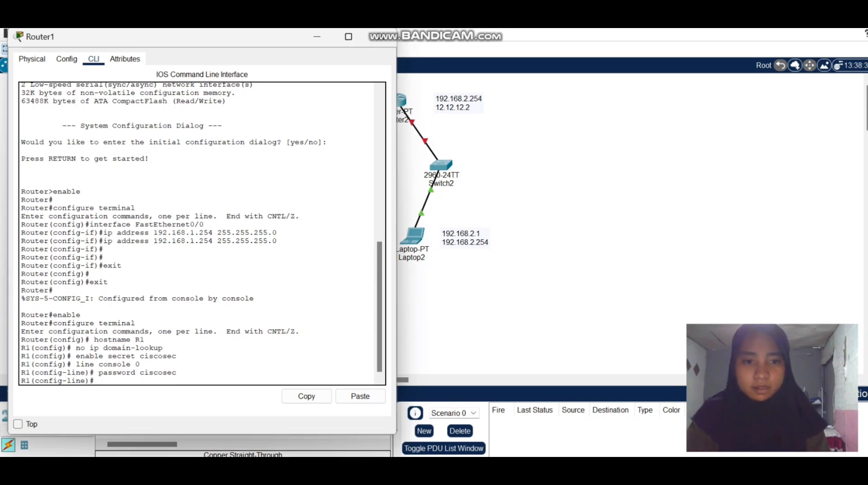
Set the console line's idle timeout to 5 minutes 0 seconds with the command exec-timeout 5 0.
type("xec")
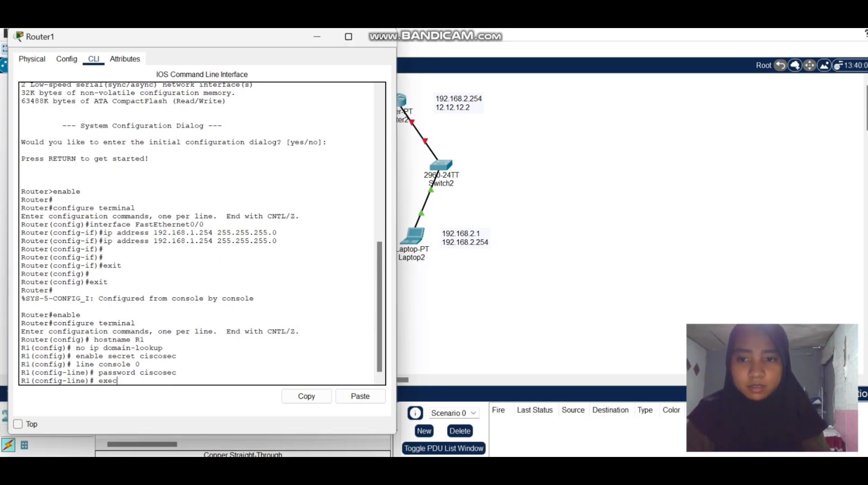
type("-timeout")
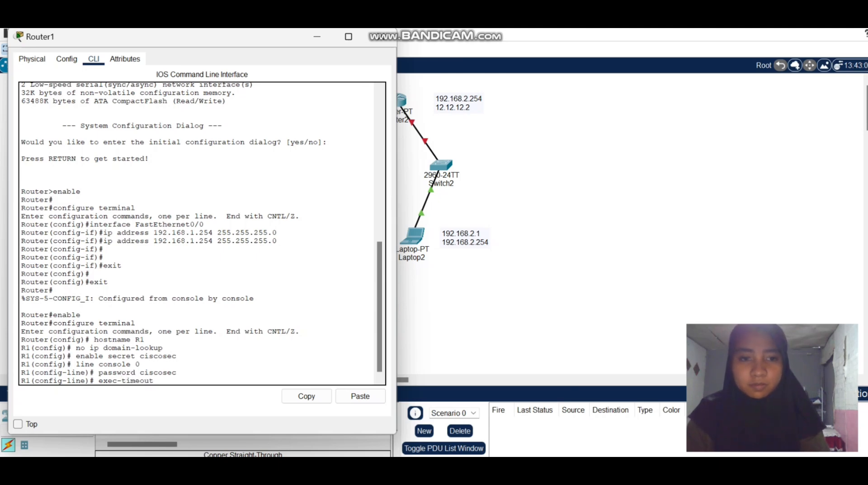
type(" 5 0")
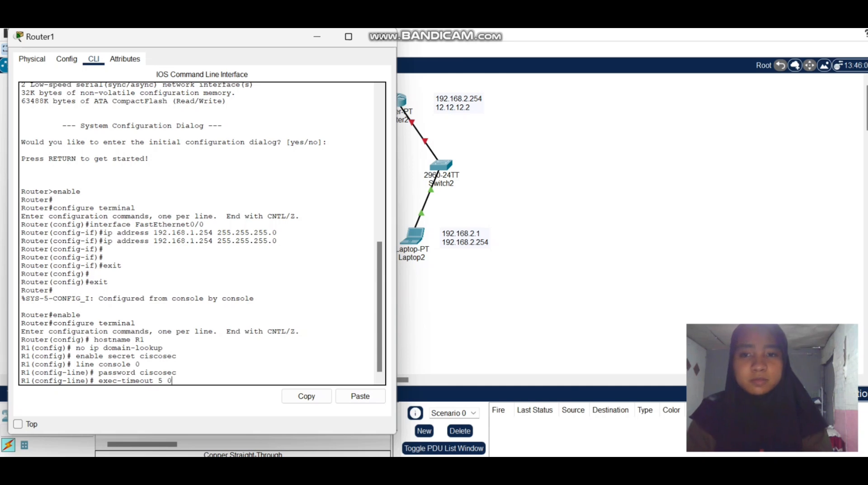
key("Return")
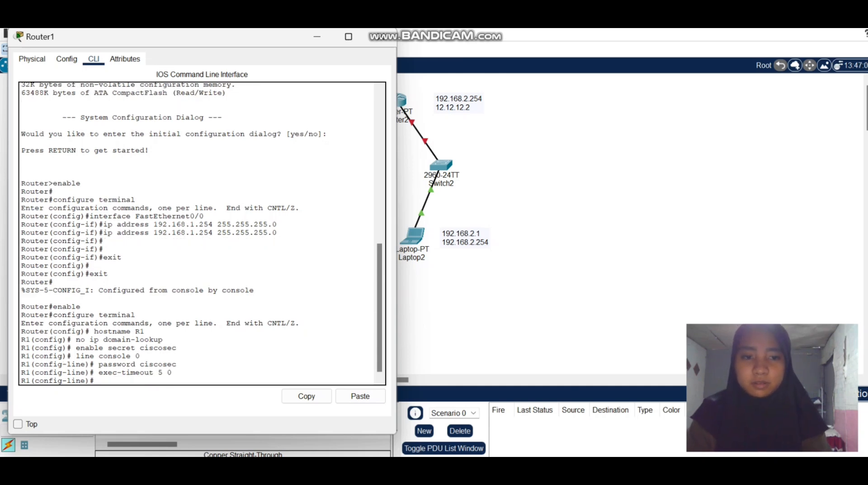
Require password login on the console line with the login command and exit to global configuration mode.
type("login")
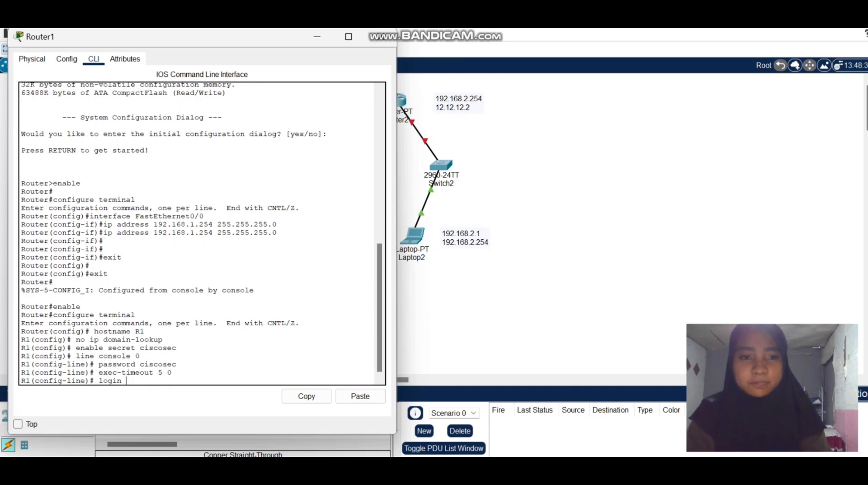
key("Return")
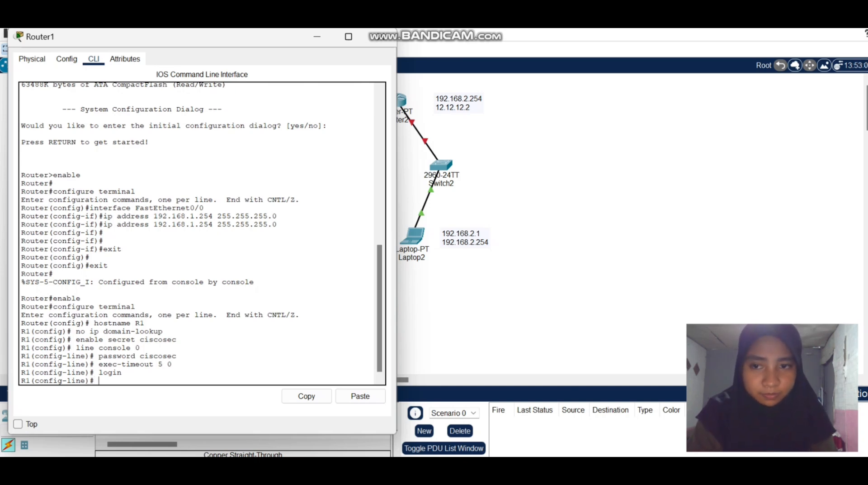
type("exit")
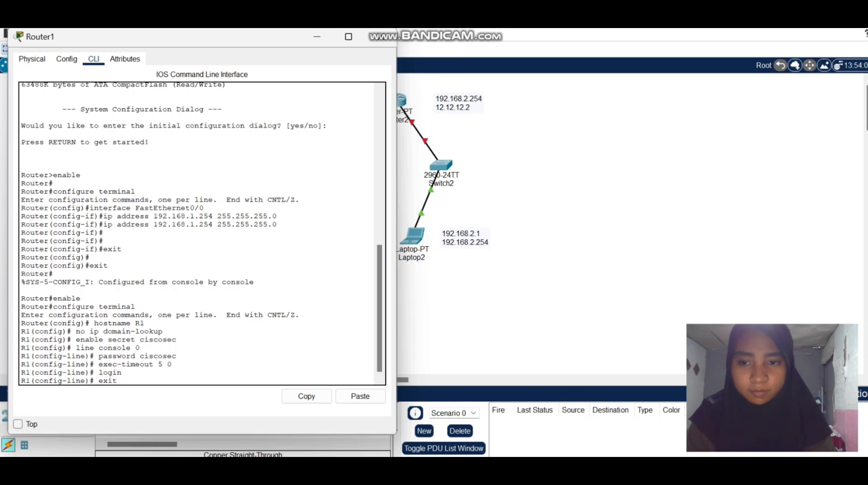
key("Return")
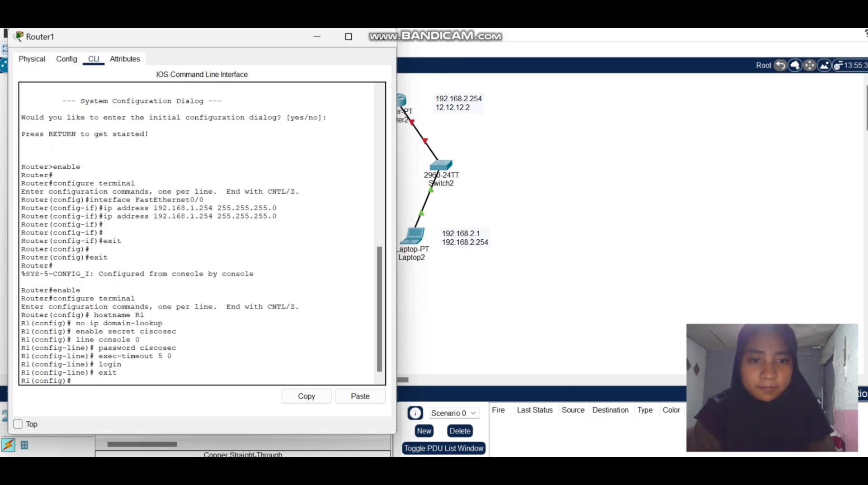
Enter configuration for the virtual terminal lines with line vty 0 4 and set their login password, entering the vty password.
type("line")
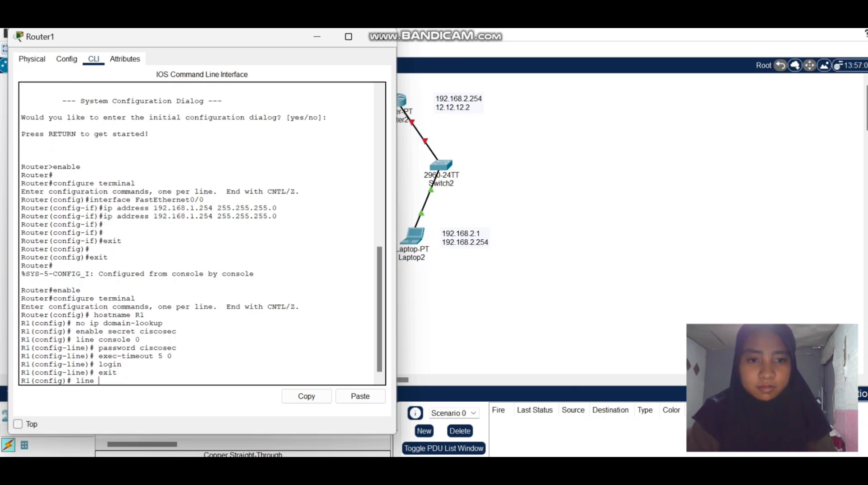
type(" vty")
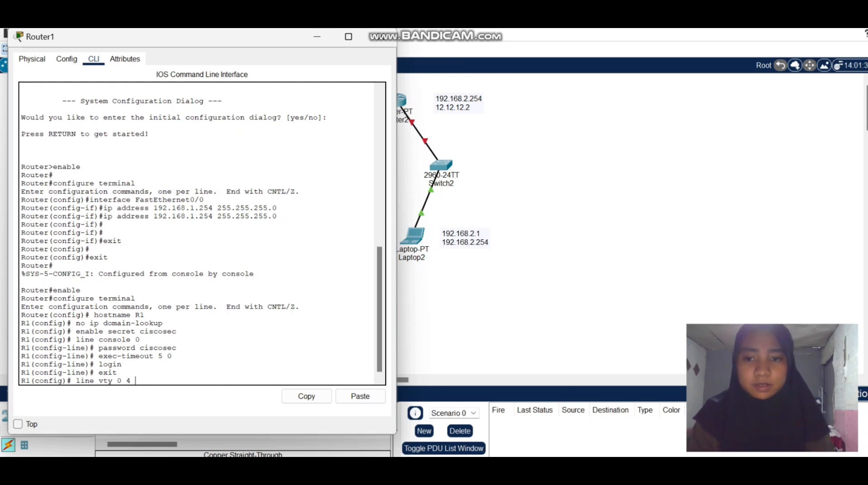
type("0 4")
key("Return")
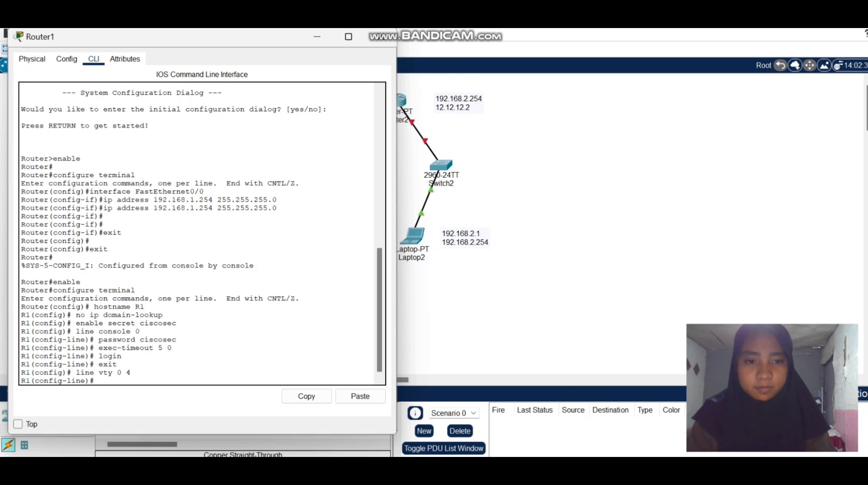
type("passwo")
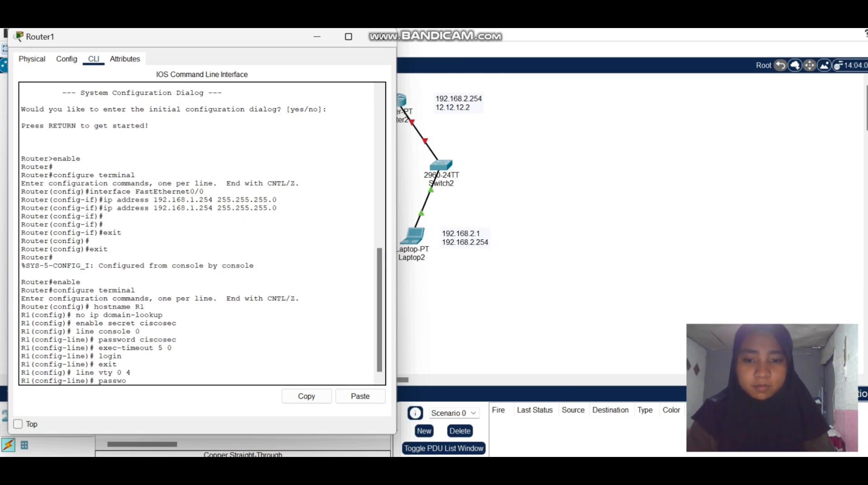
type("rd")
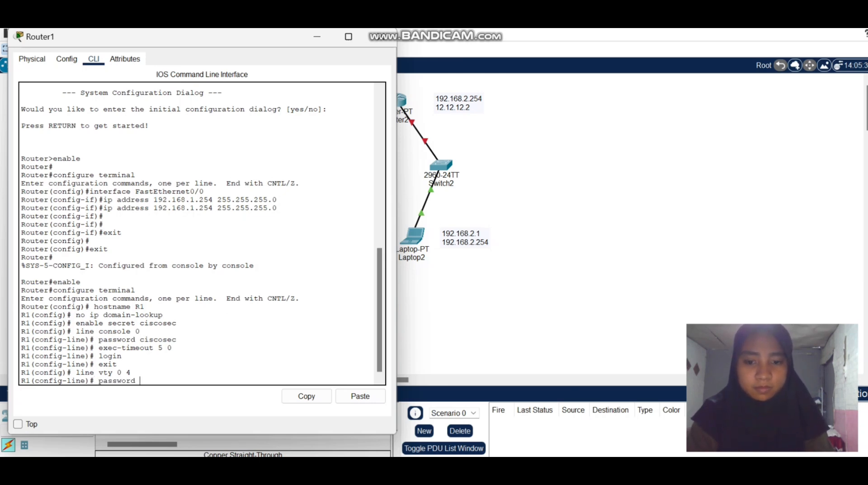
type(" cisco")
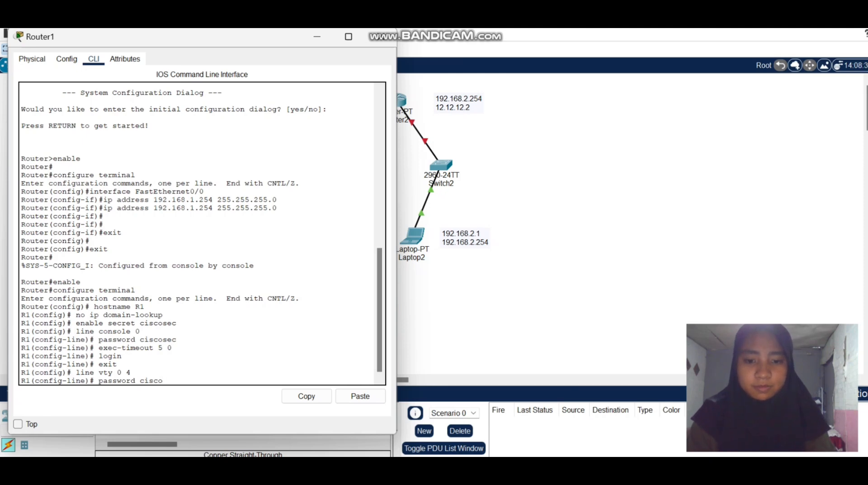
type("vty")
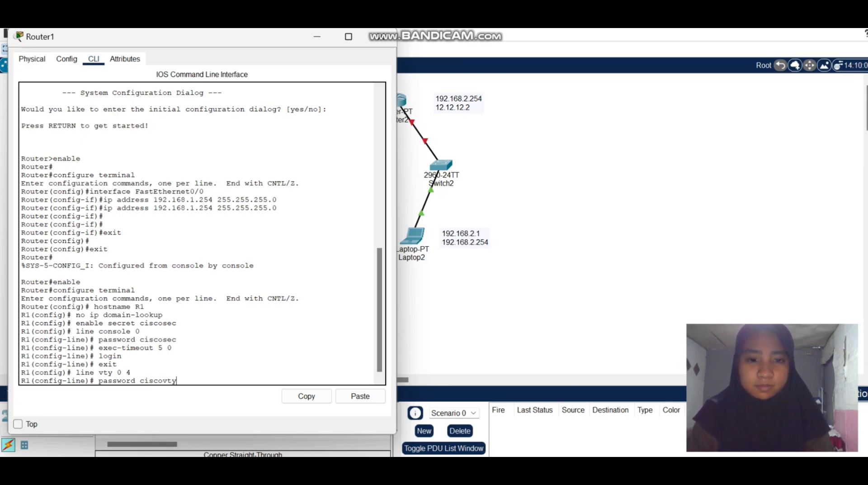
key("Return")
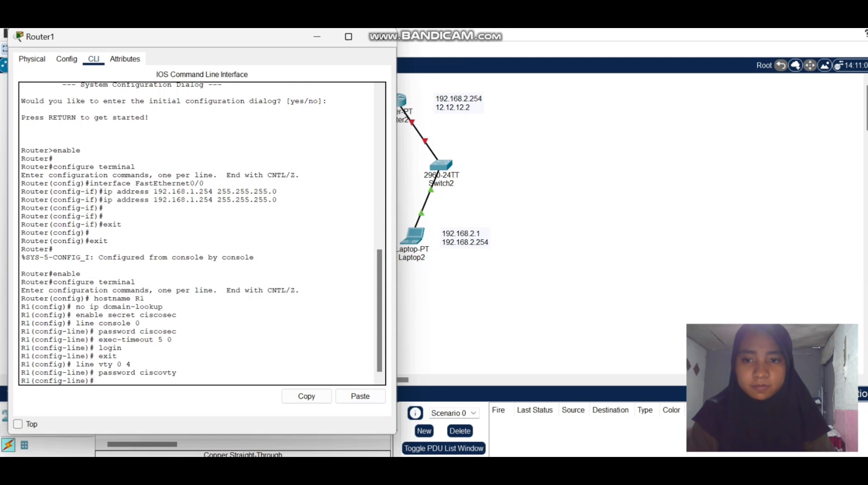
Set the idle timeout of vty lines 0 to 4 with the command exec-timeout 5 0.
type("exec")
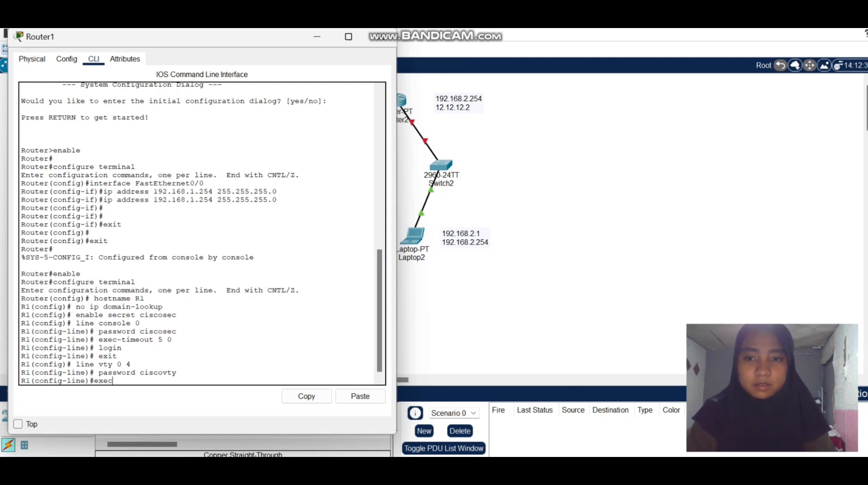
type("-")
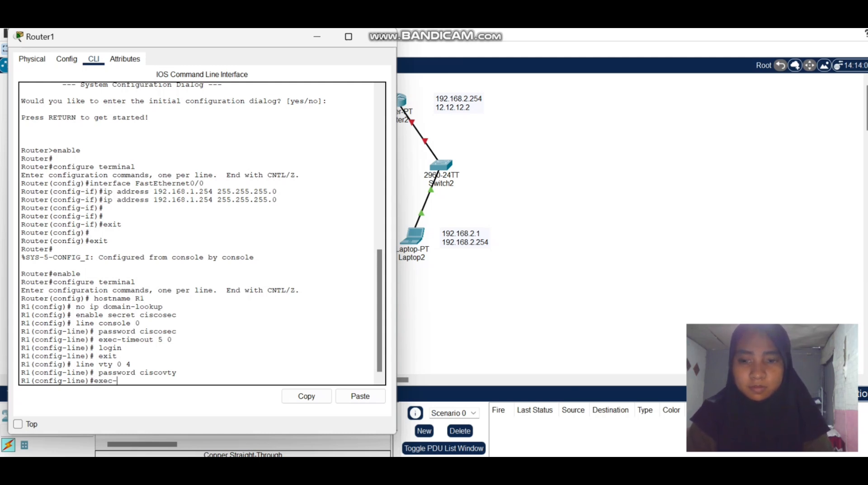
type("timeout")
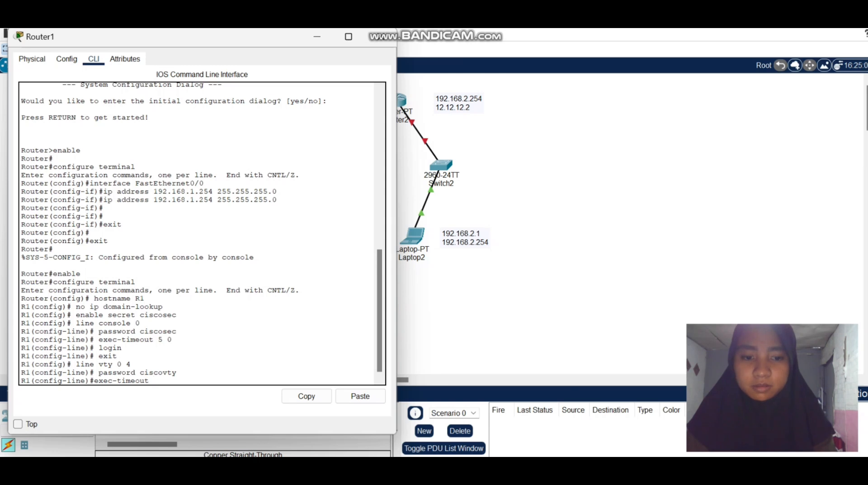
type("5 0")
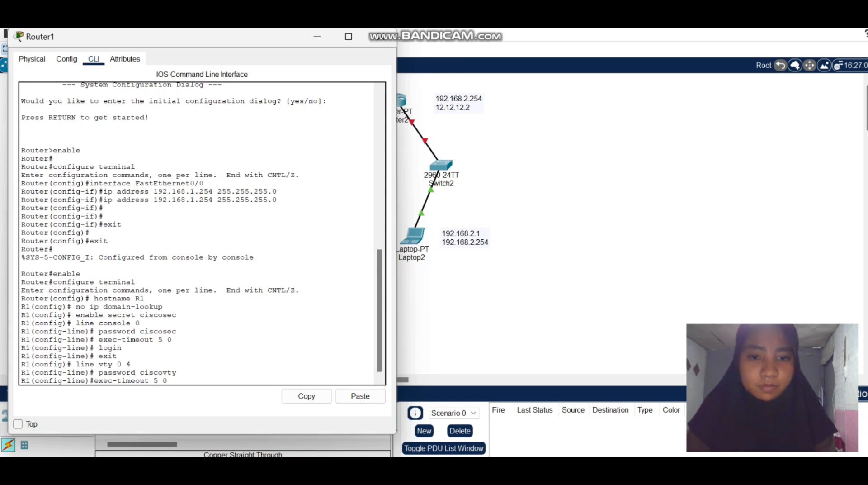
key("Return")
Require password login on the vty lines with the login command and return to global configuration mode.
type("login")
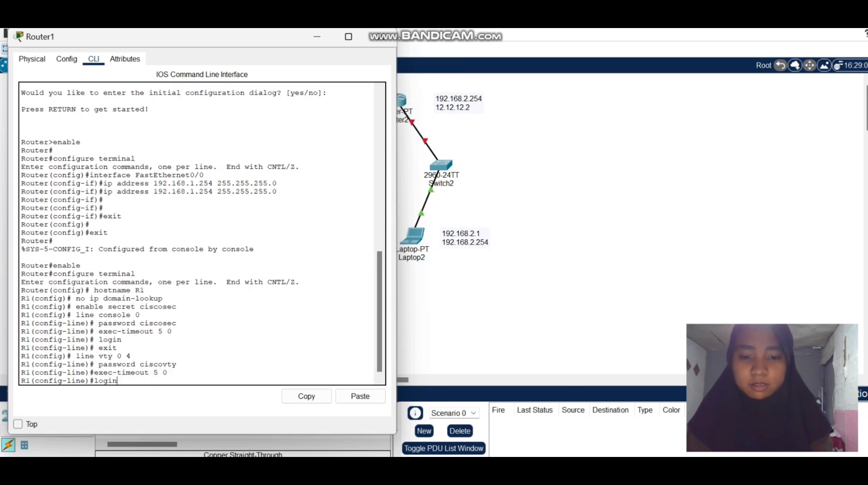
key("Return")
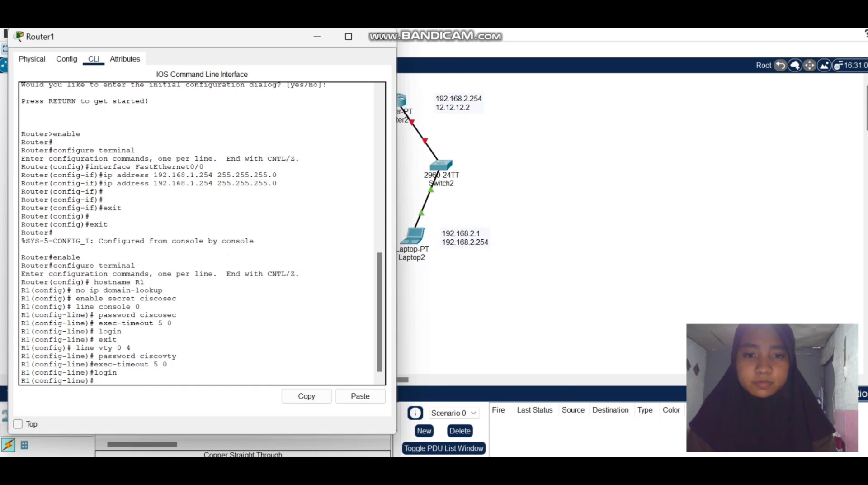
type("exit")
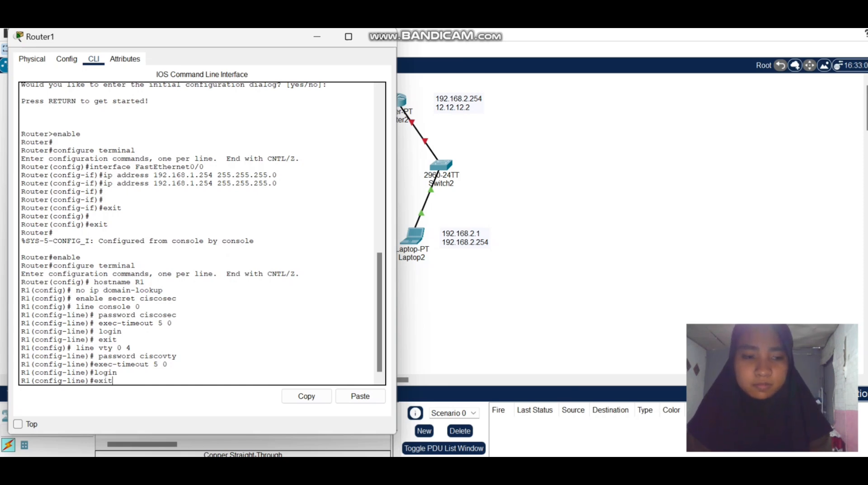
key("Return")
Encrypt the router's plain-text passwords with the command service password-encryption.
type("ser")
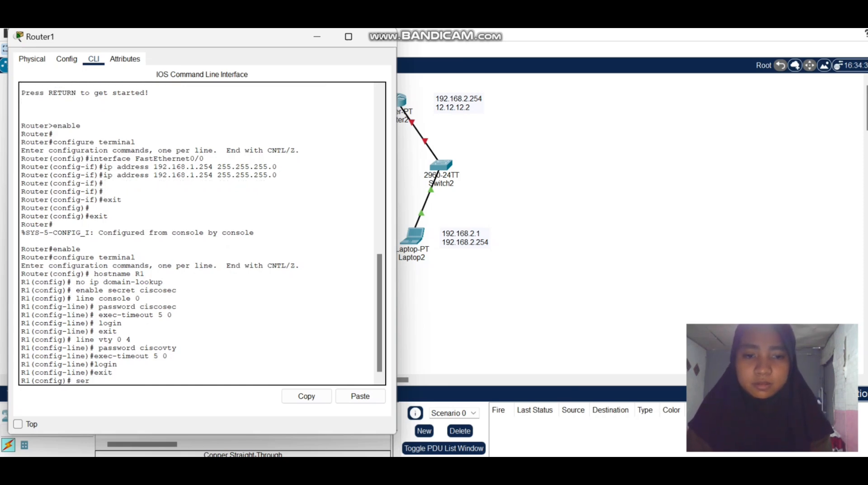
type("vice password ")
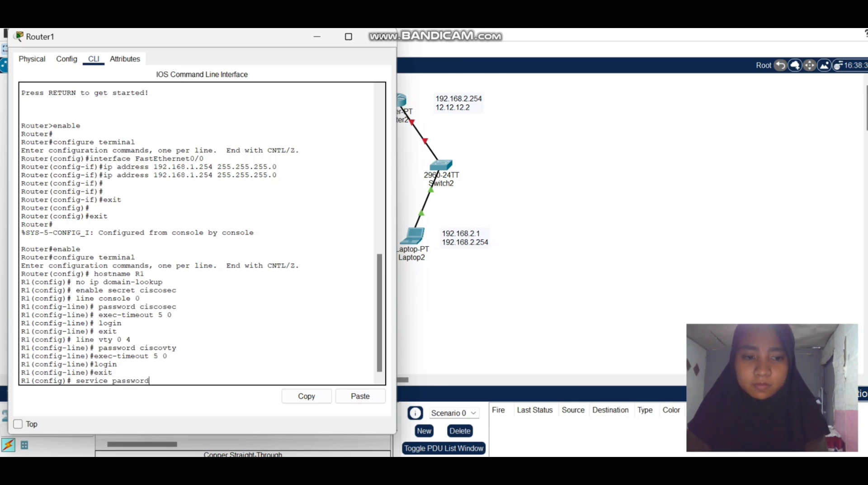
type("-en")
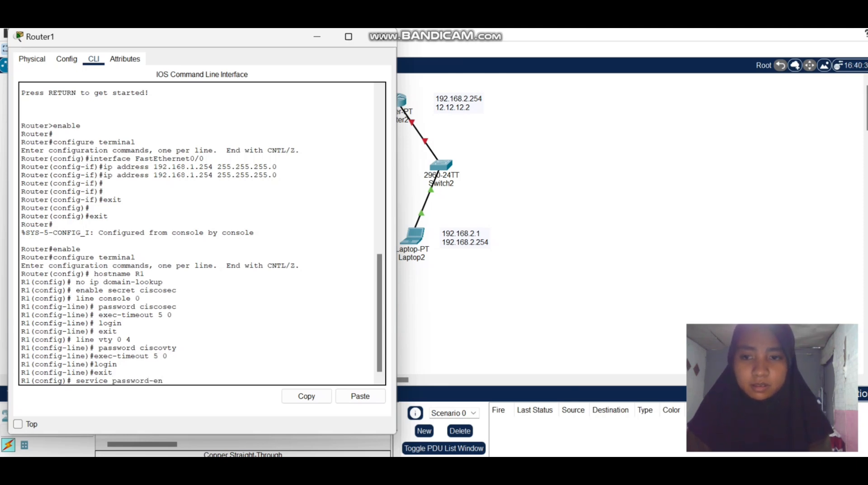
type("cr")
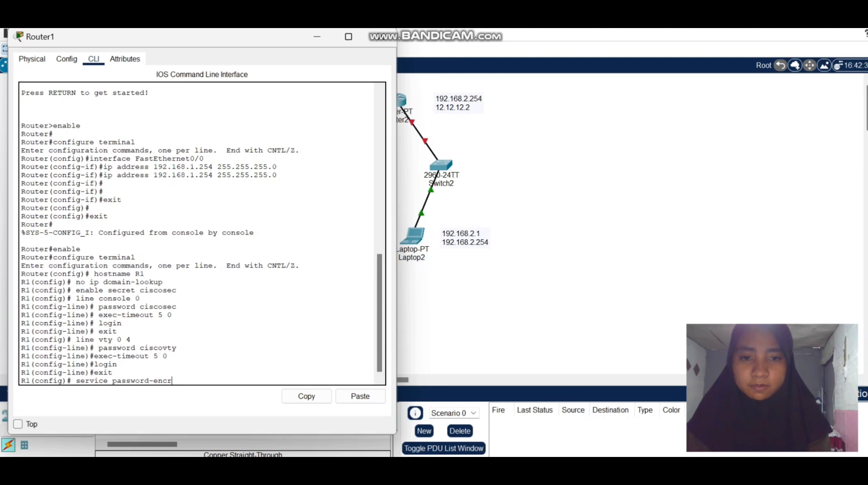
type("y")
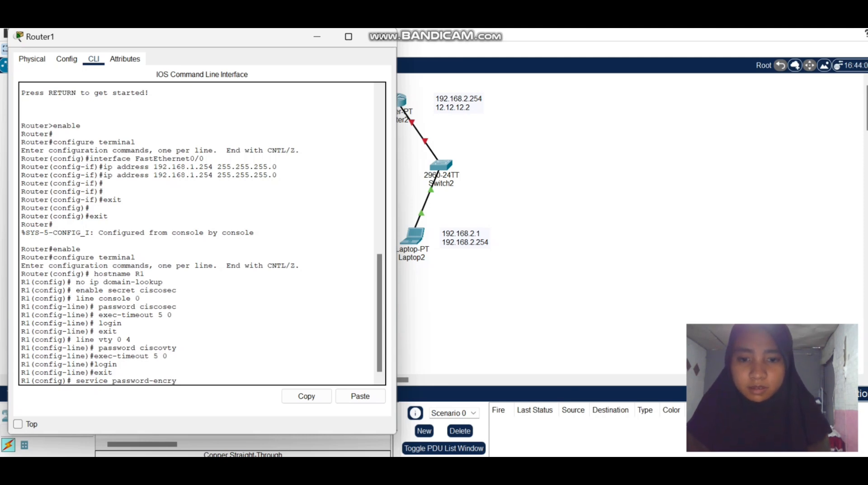
type("ption")
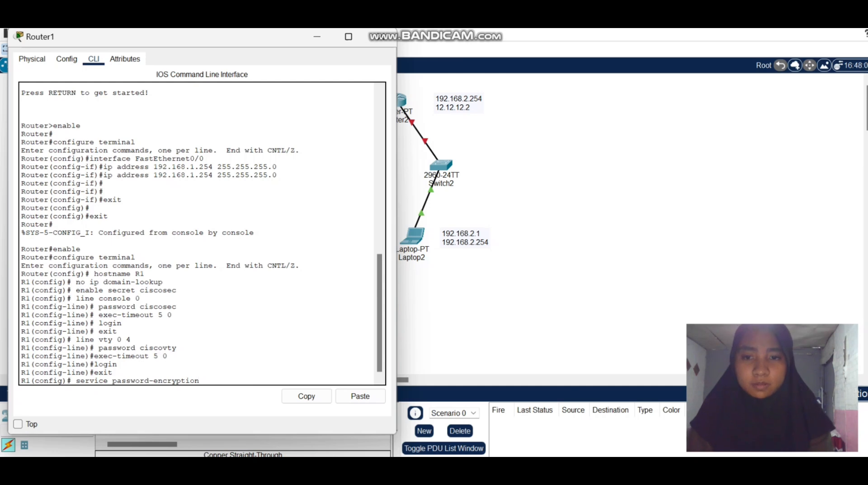
key("Return")
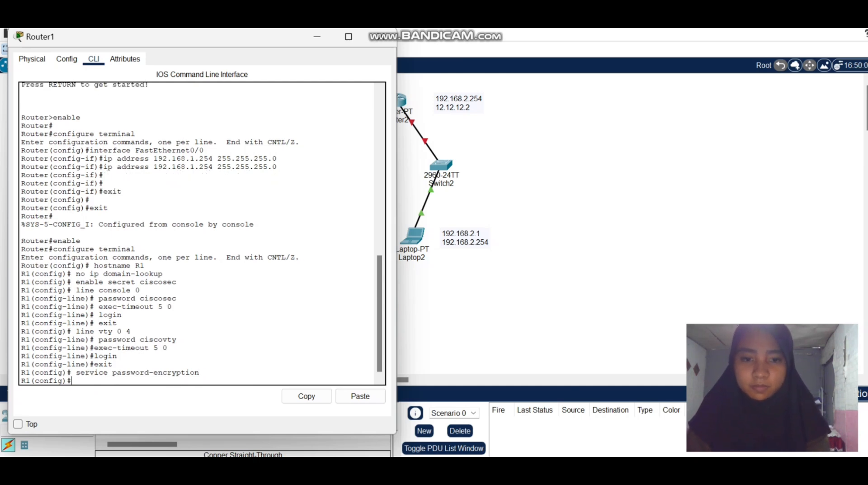
Set the router's message-of-the-day banner with the command banner motd #Unauthorized access prohibited!#.
type("bann")
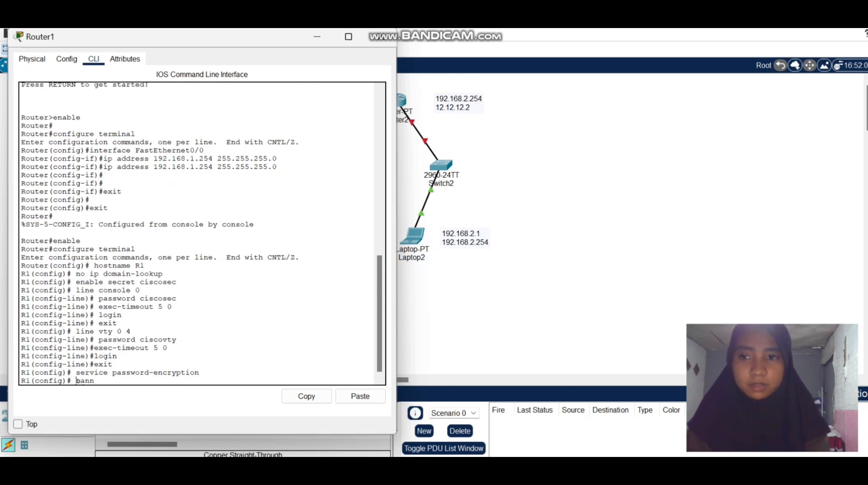
type("er")
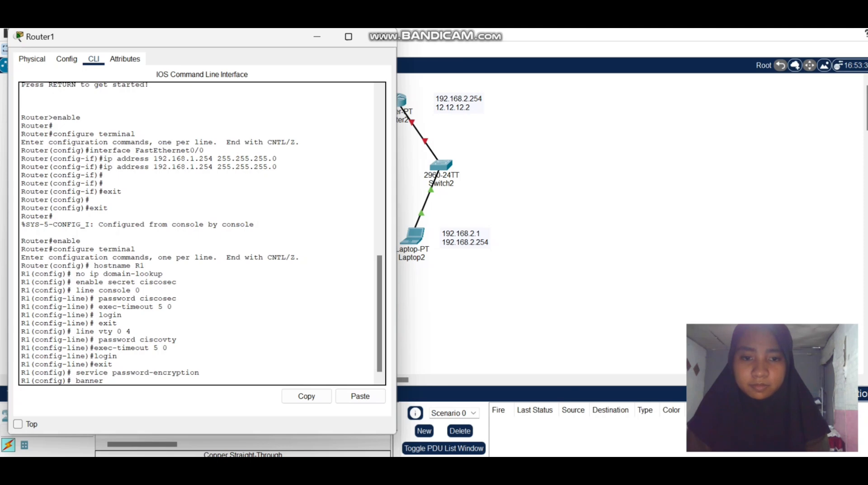
type(" motd")
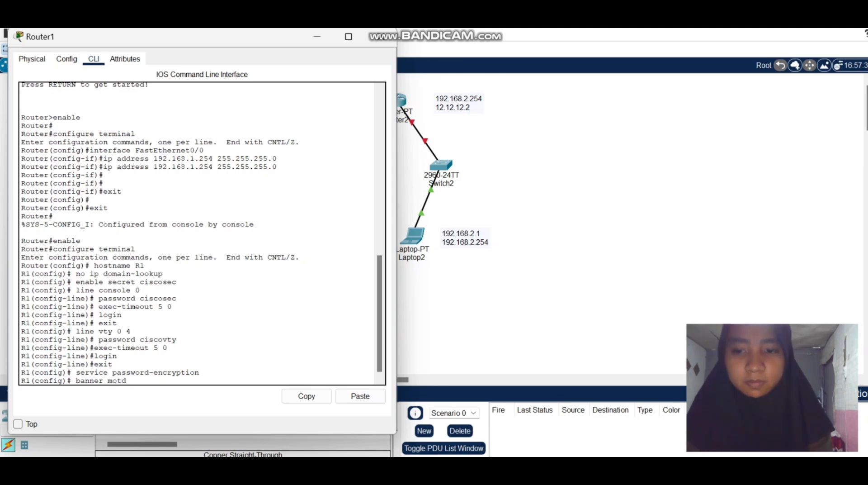
type(" #Unai")
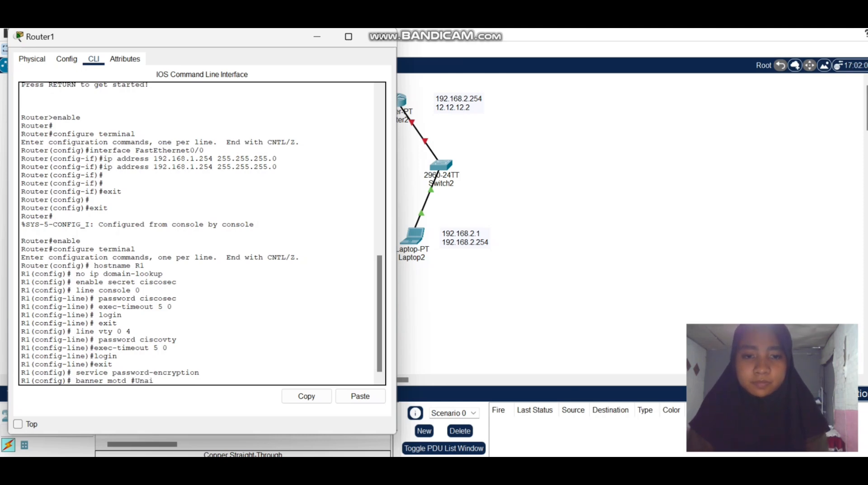
key("BackSpace")
type("ut")
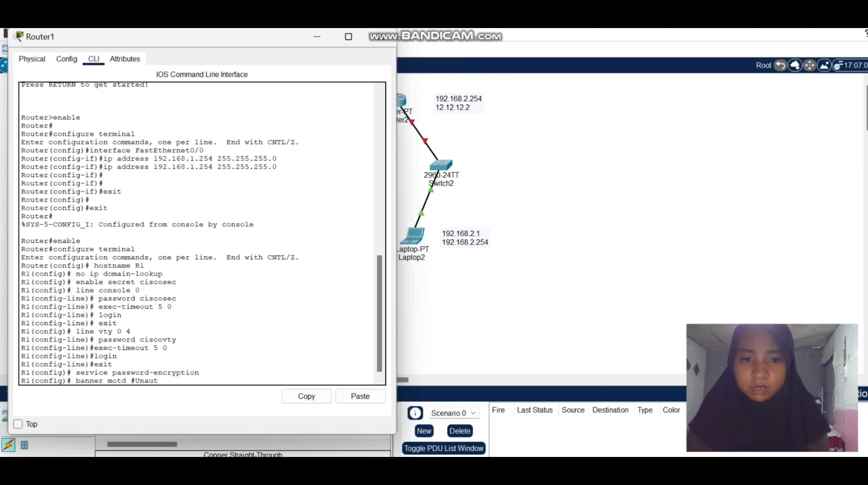
type("horized")
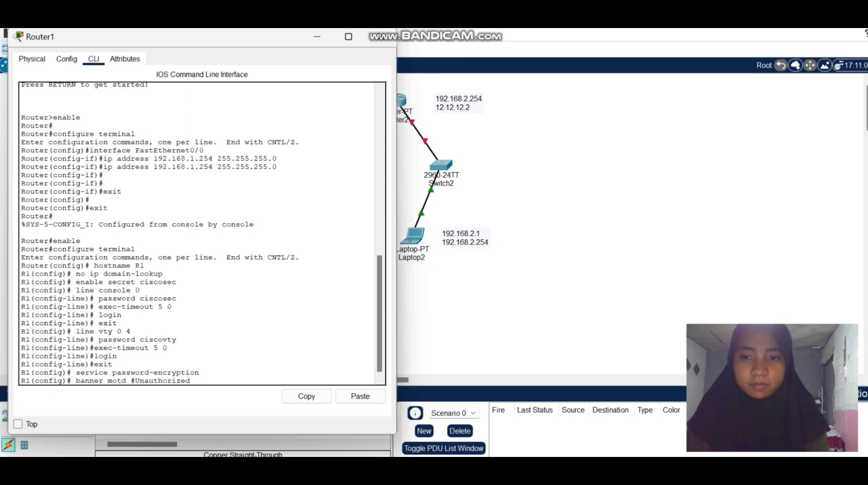
type(" acsess")
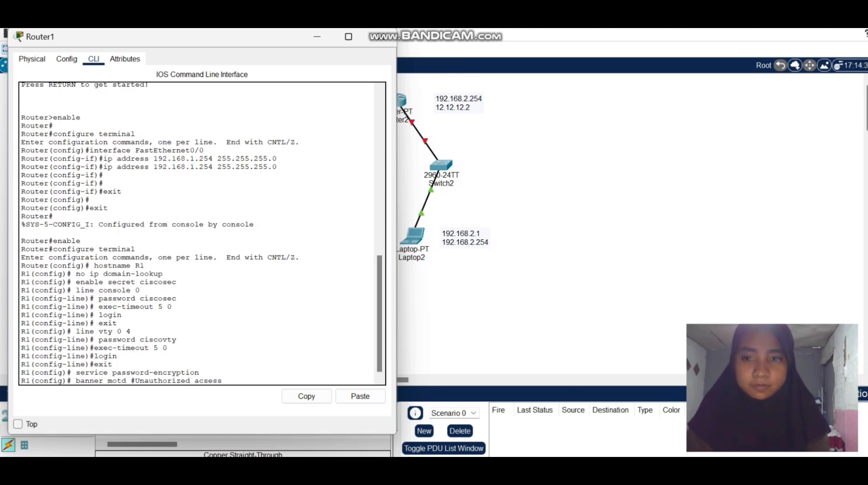
key("BackSpace")
key("BackSpace")
key("BackSpace")
key("BackSpace")
type("cess")
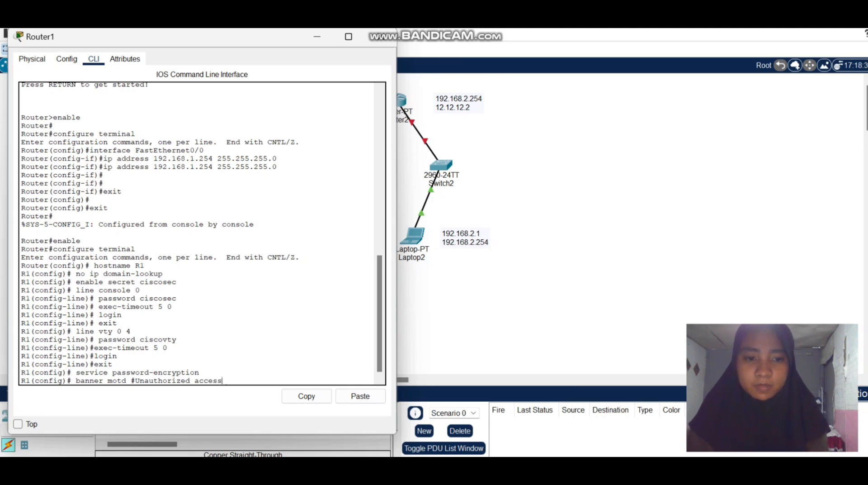
type(" prohibited")
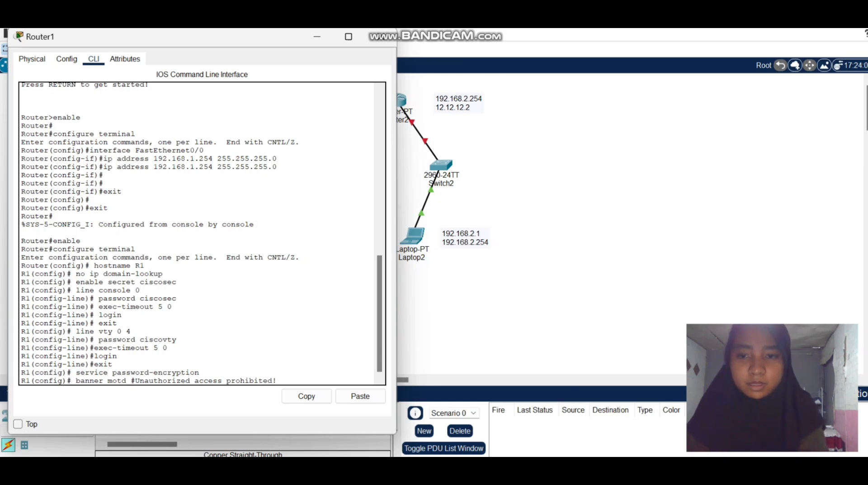
type("!#")
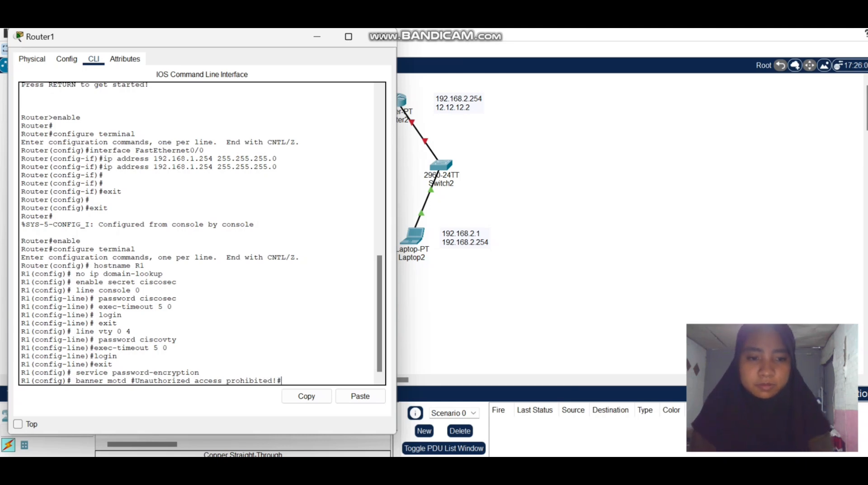
key("Return")
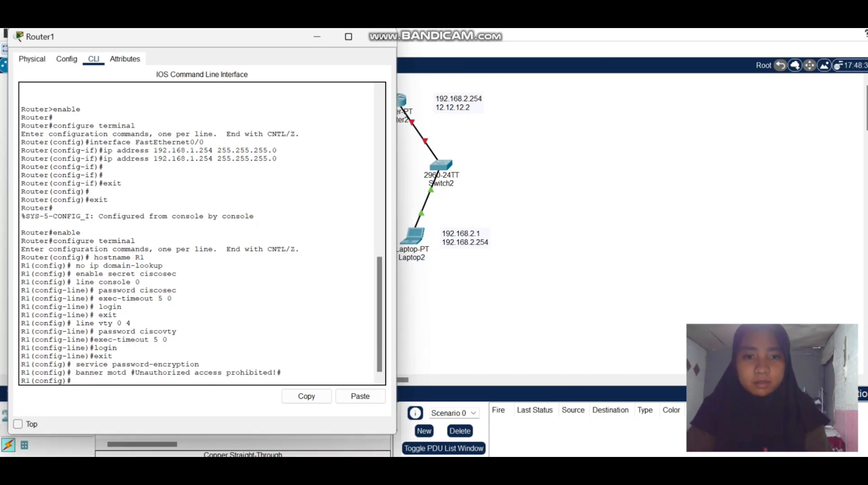
Enter configuration for the FastEthernet interface with int fa1/0 and give it the description Connection to R2.
type("int")
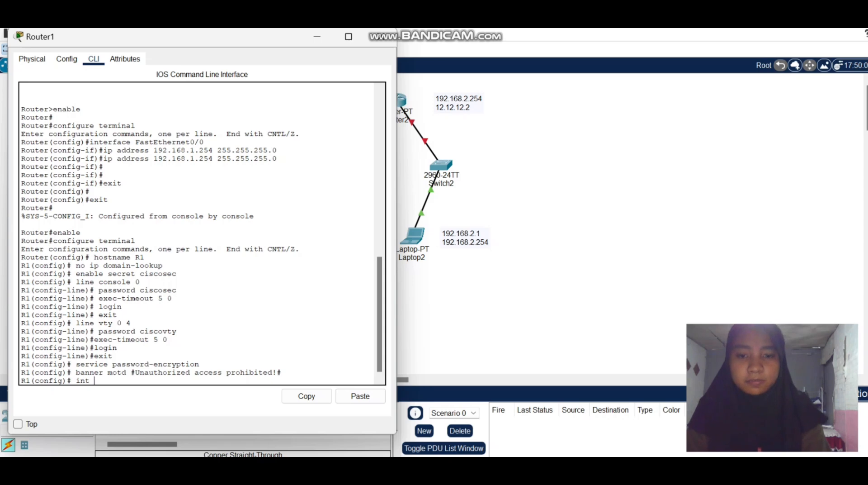
type(" fa1/0")
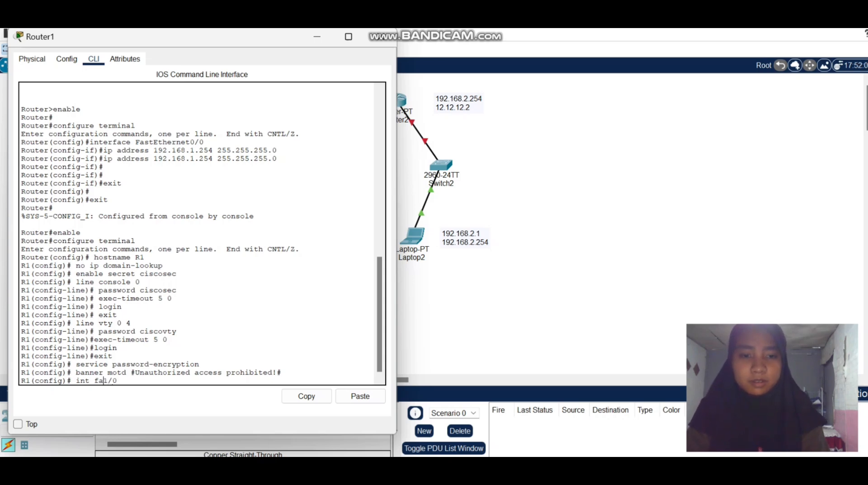
key("Return")
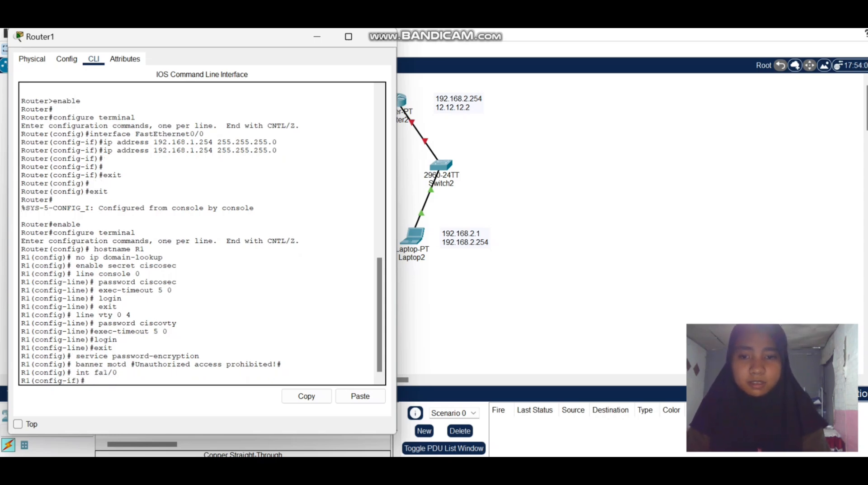
type("des")
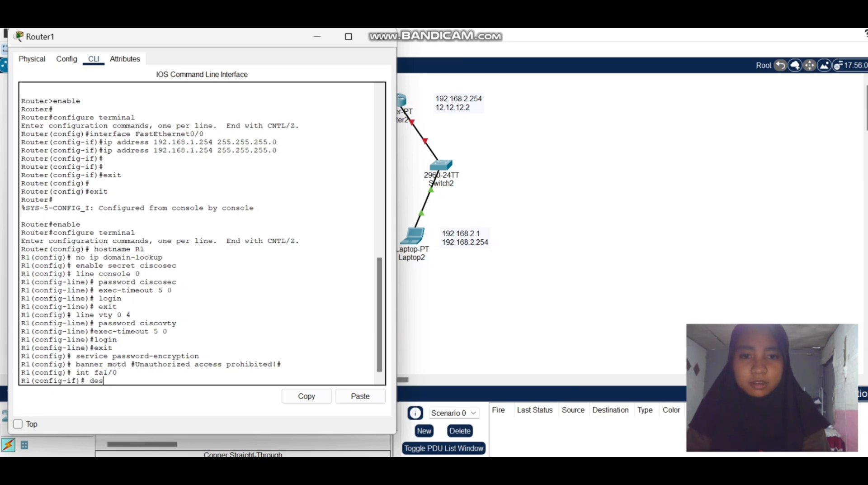
type("crip")
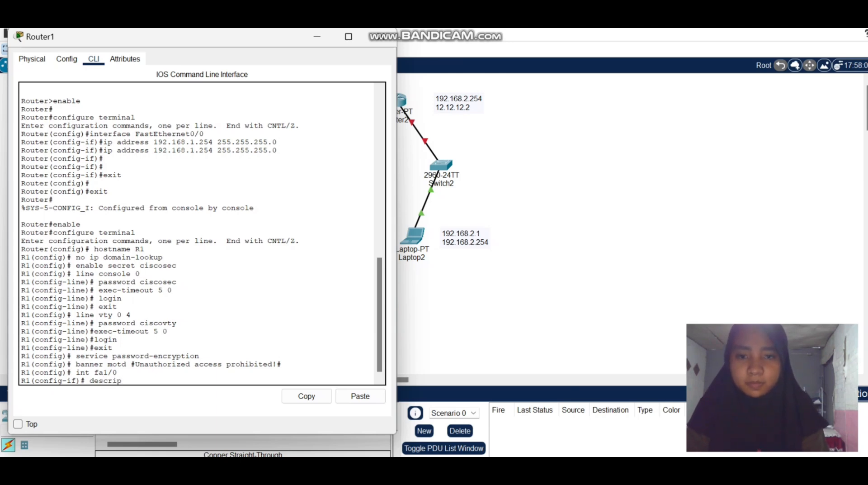
type("tion")
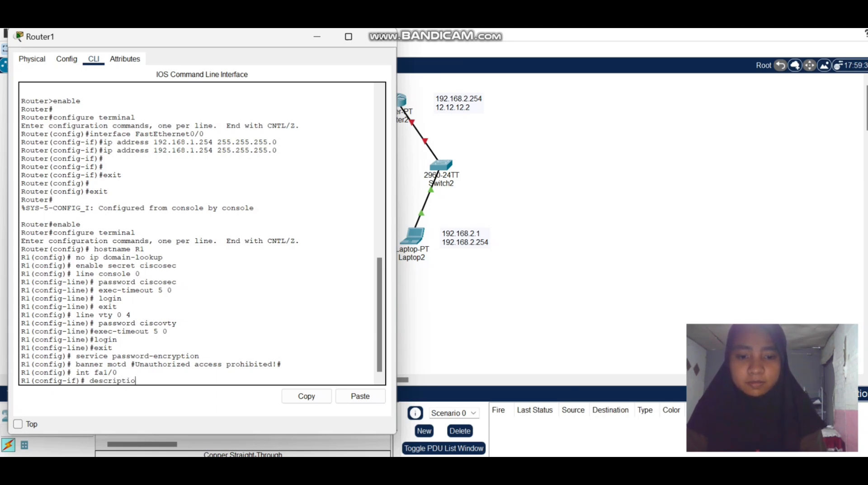
type(" Connection")
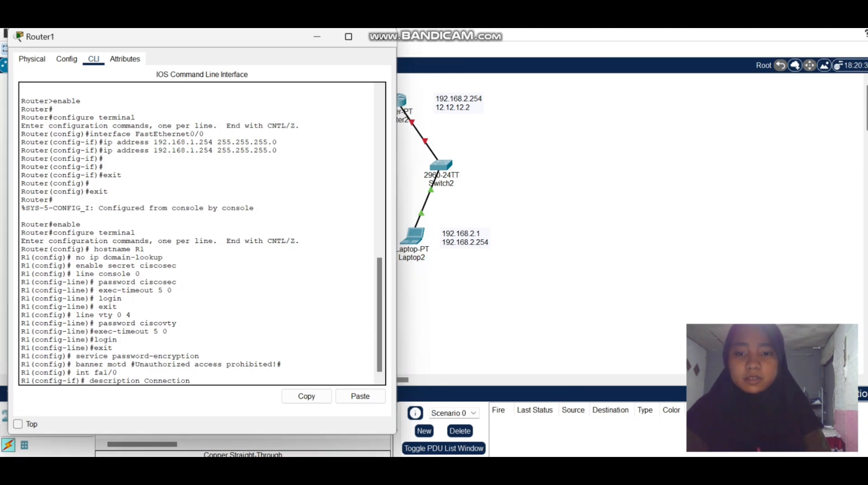
type("to R2")
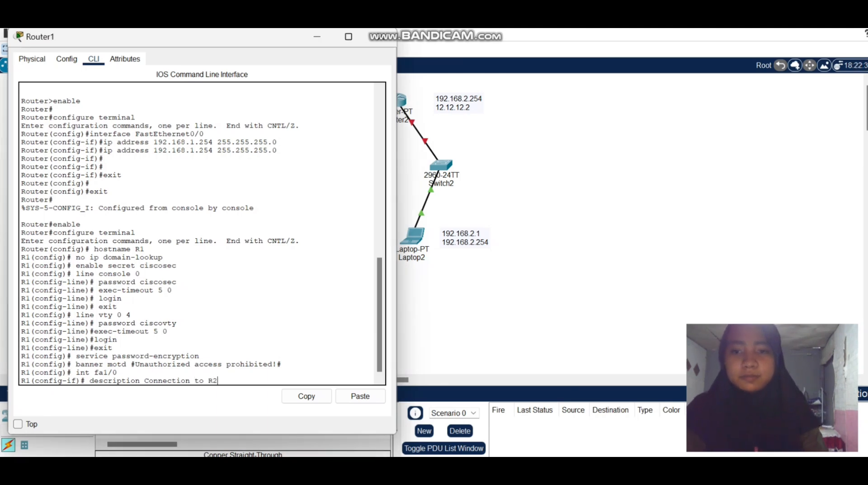
key("Return")
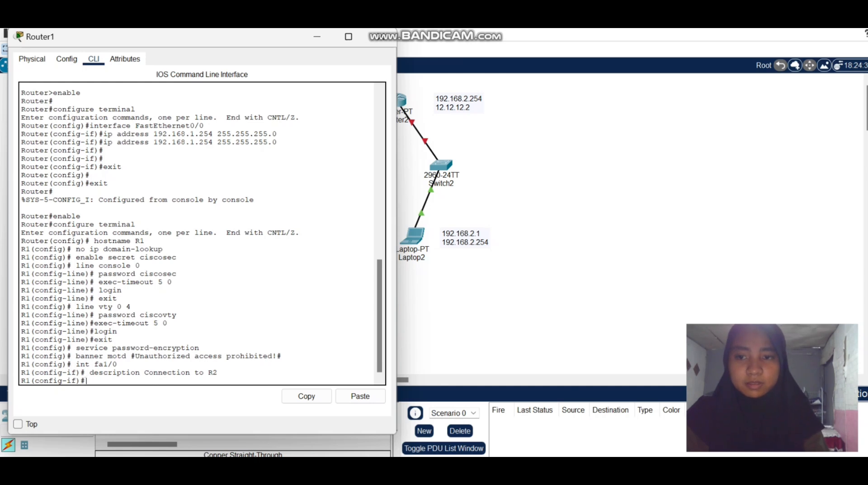
Assign interface fa1/0 its address with the command ip address 12.12.12.1 255.255.255.0.
type("ip address")
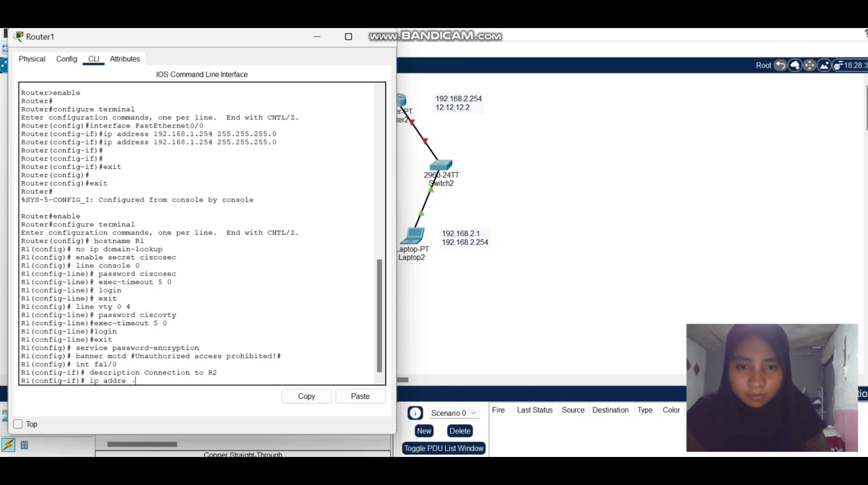
type(" 12.12.12")
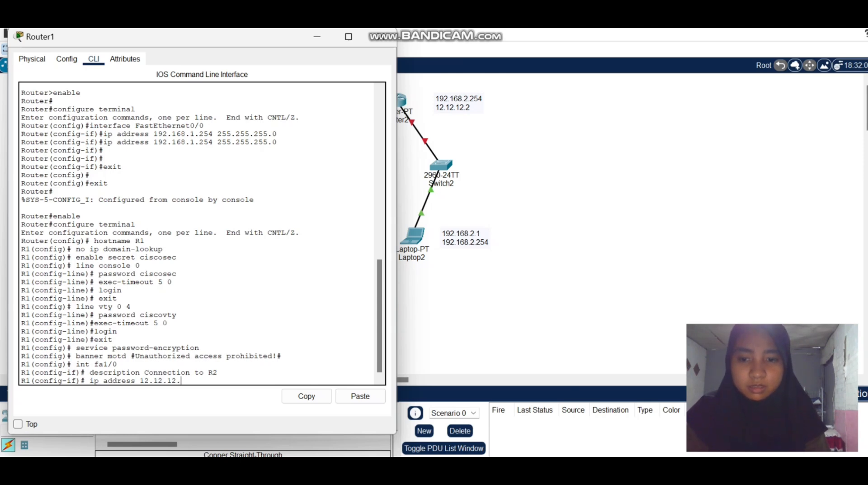
type(".1 255")
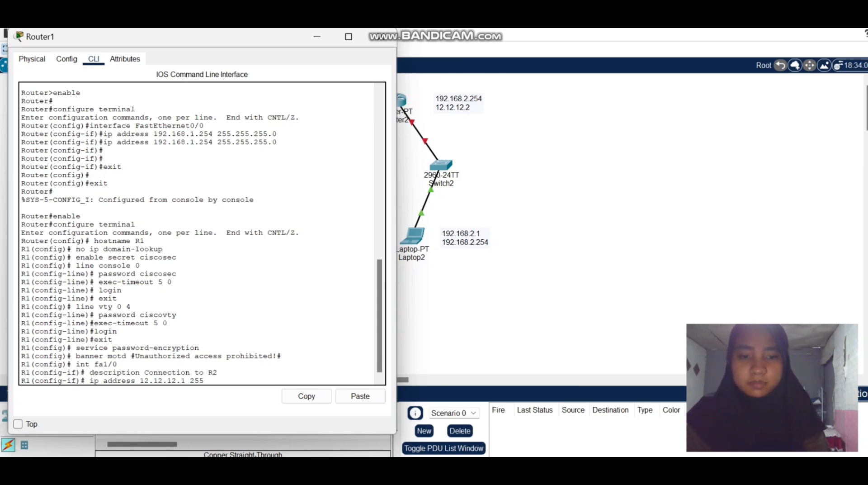
type(".")
type("255")
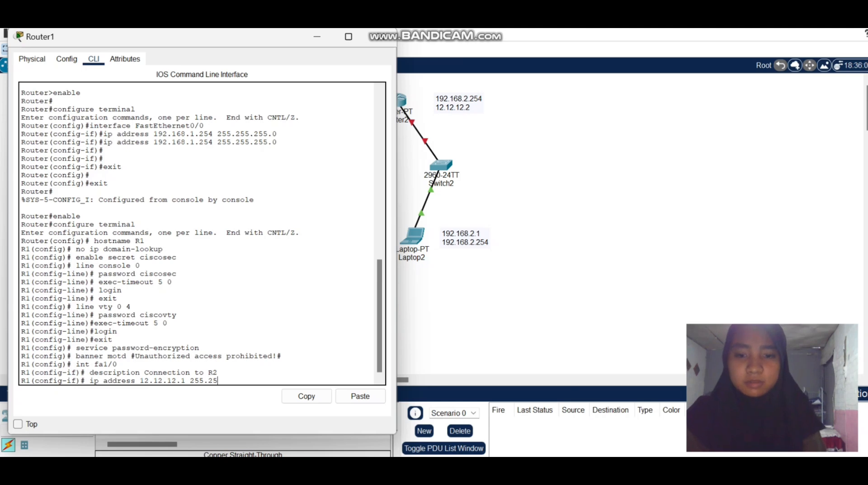
type(".255.2")
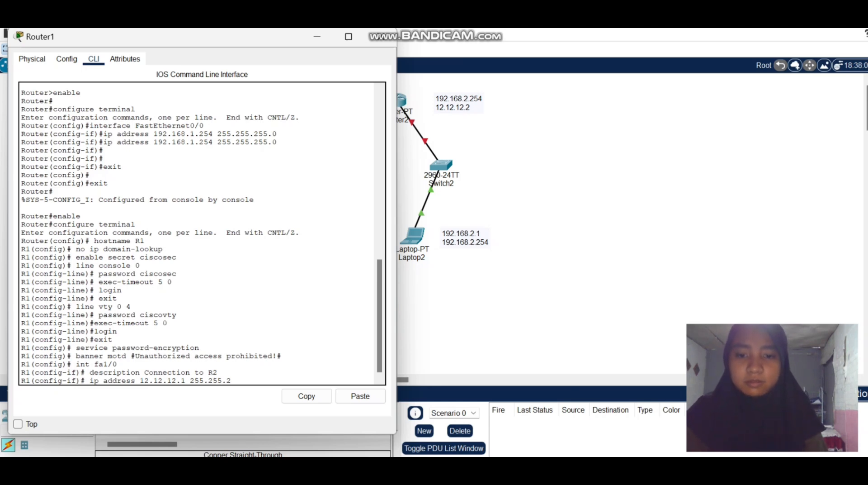
type("55.")
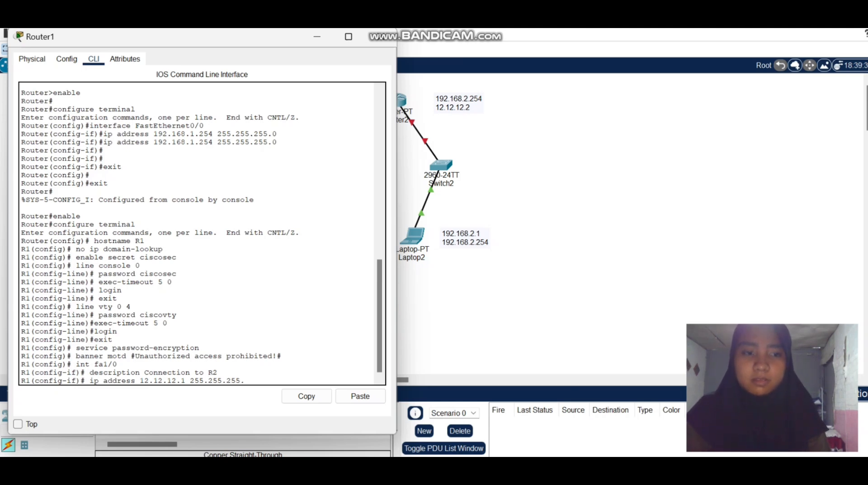
type("0")
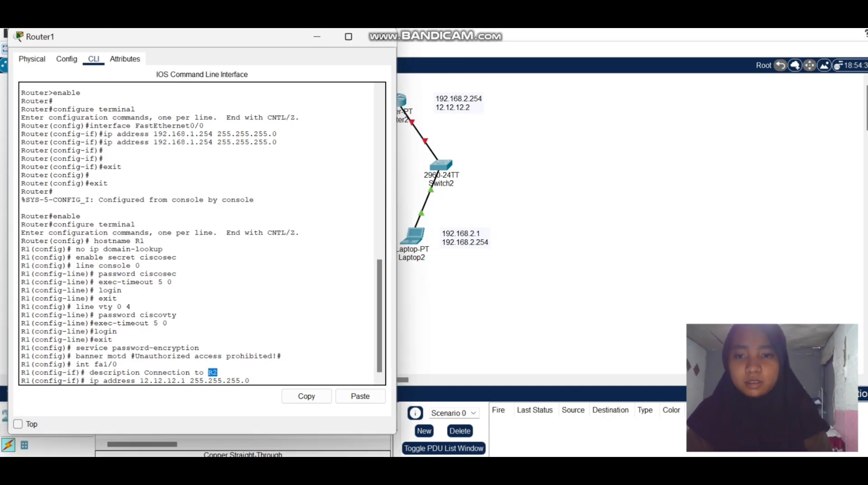
key("Return")
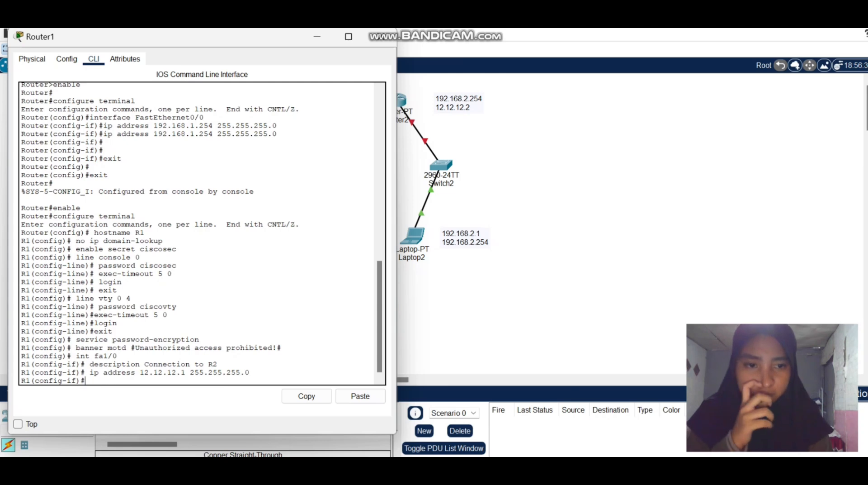
Enable interface fa1/0 with the no shutdown command and exit twice to return to privileged EXEC mode.
type("no s")
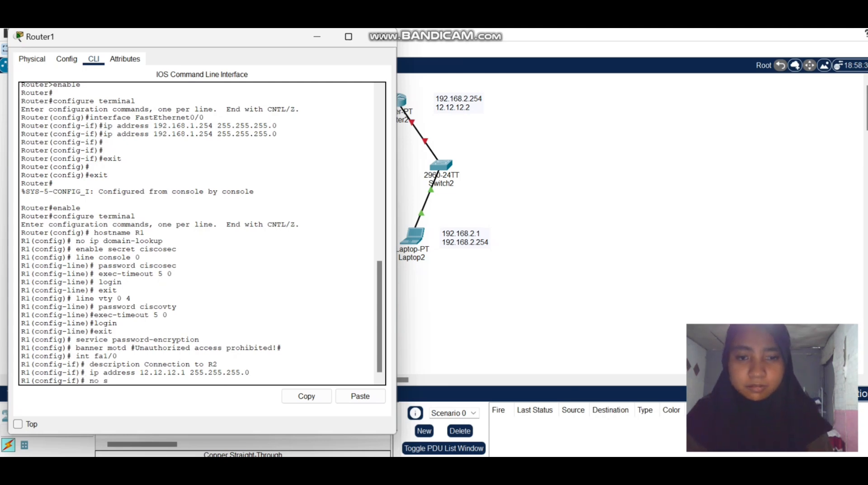
type("hutdown")
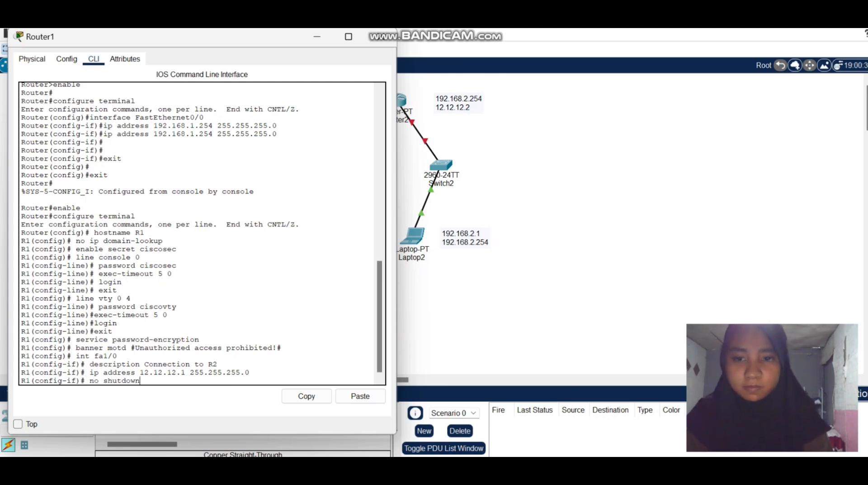
key("Return")
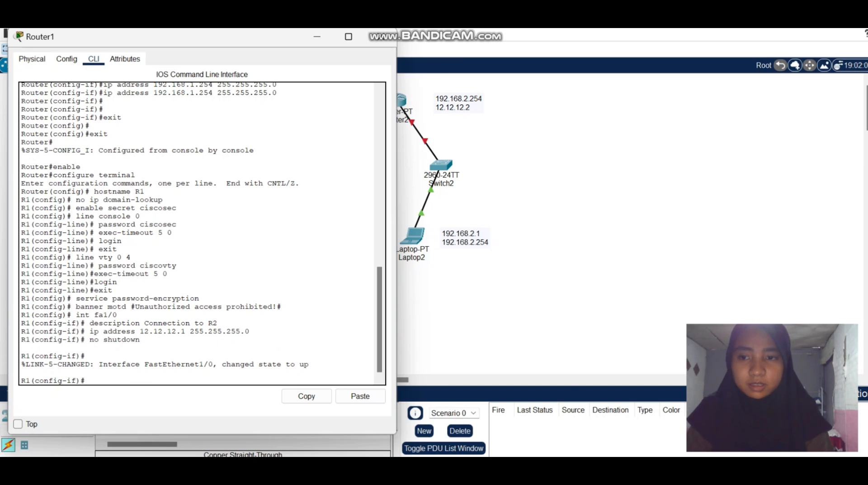
type("exit")
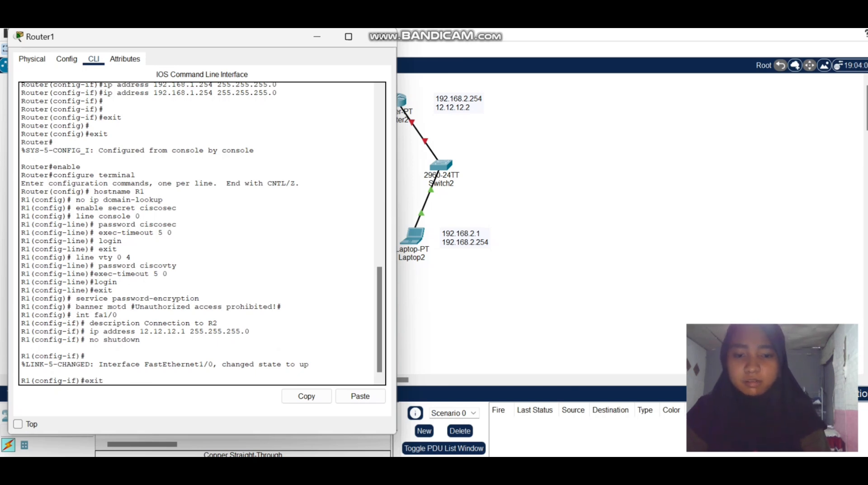
key("Return")
type("exit")
key("Return")
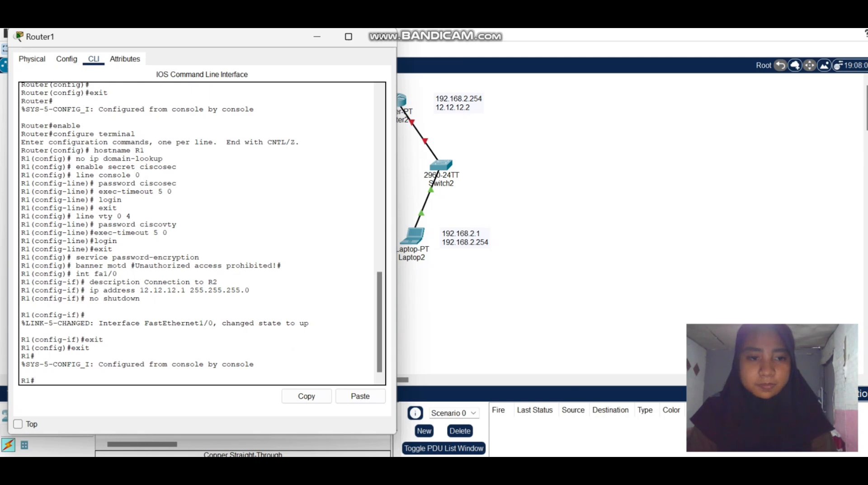
Set the clock of R1 with the command clock set 10:00:00 3 Jan 2015.
type("colock")
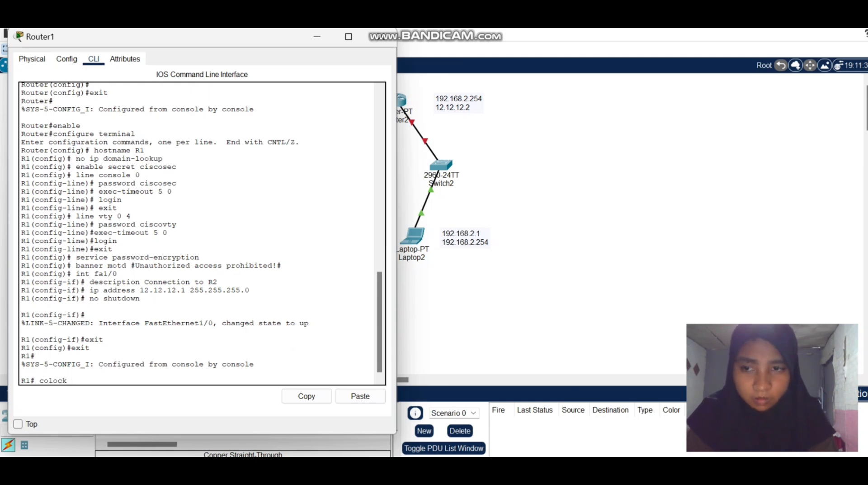
key("Left")
key("Left")
key("Left")
key("Left")
key("Left")
key("BackSpace")
key("Right")
key("Right")
key("Right")
key("Right")
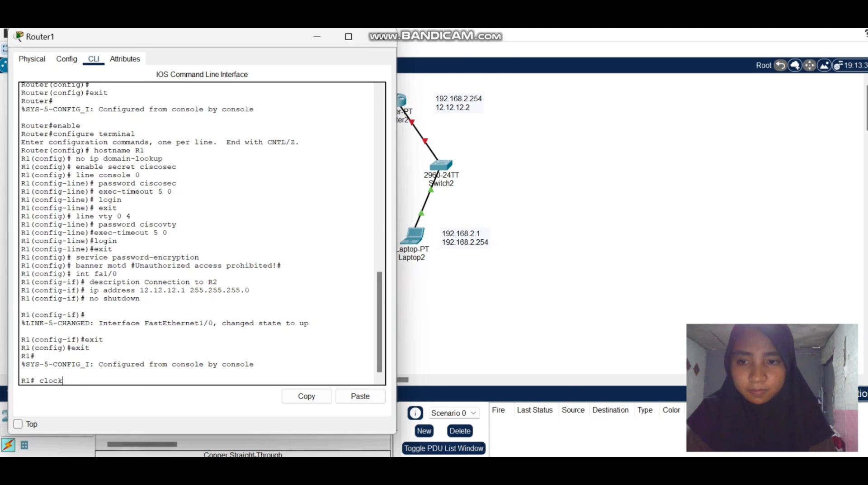
type("set")
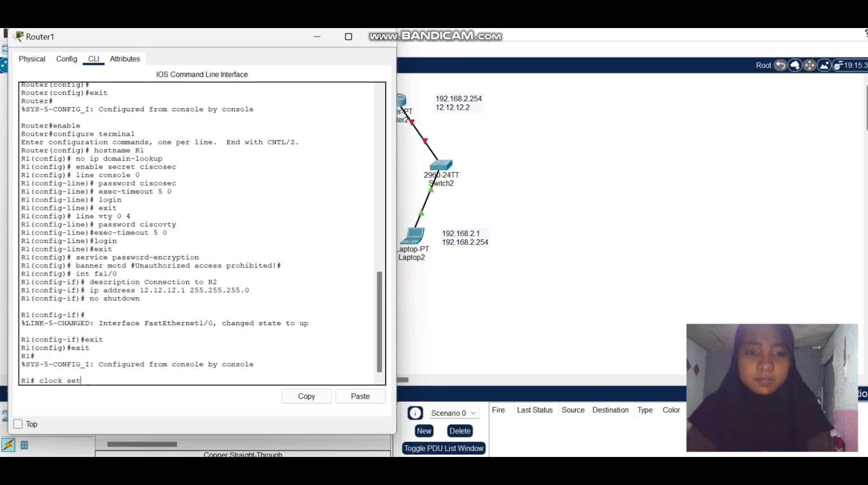
type(" 10")
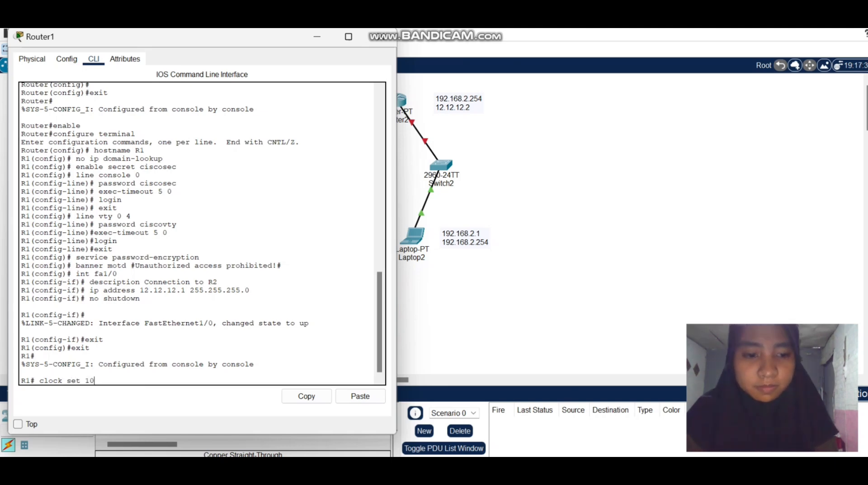
type(":00:")
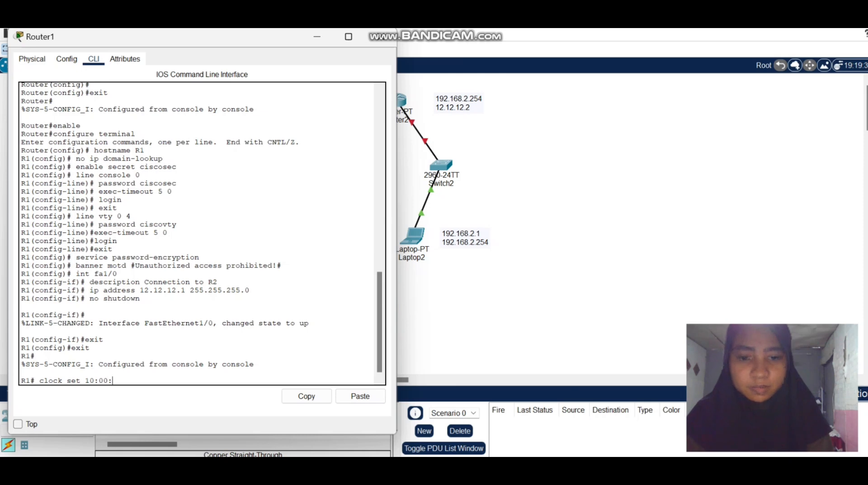
type("00")
type(" 3")
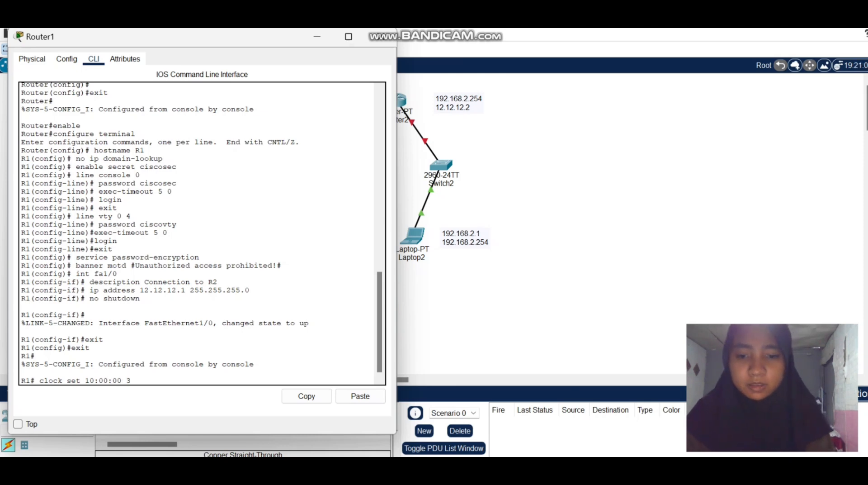
type(" Jan 2015")
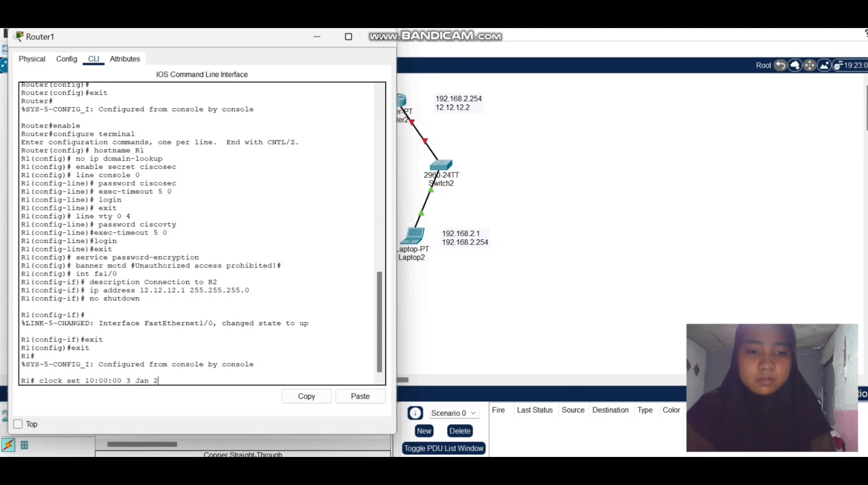
key("Return")
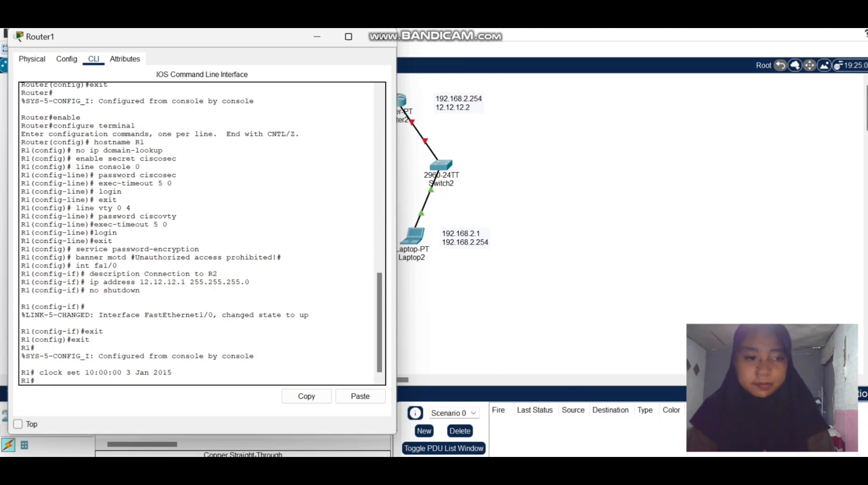
Save R1's configuration with copy running-config startup-config, accepting the default destination filename.
type("copy ")
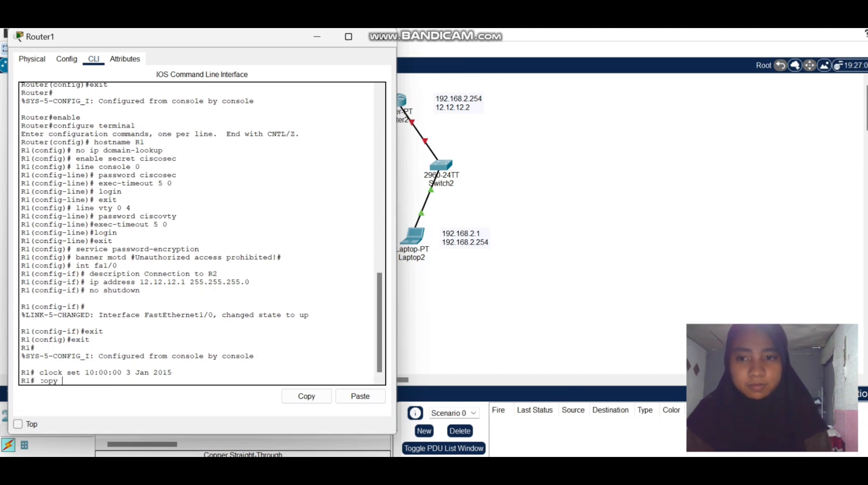
type("Running")
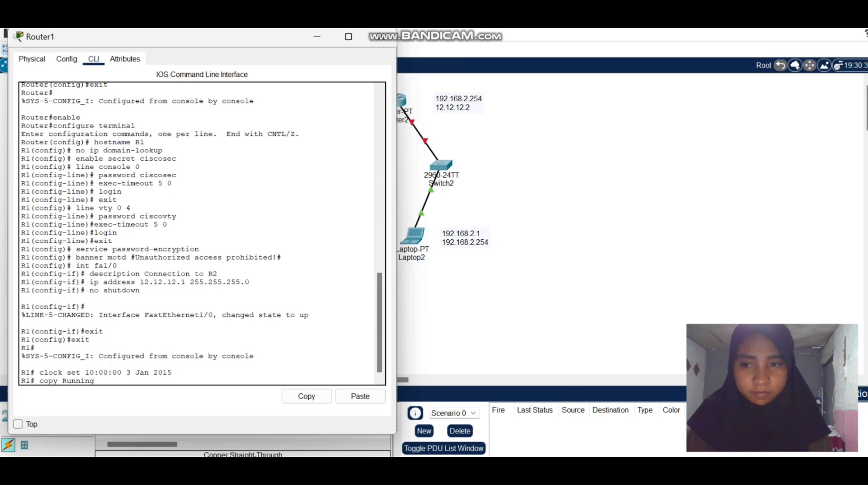
key("Left")
key("Left")
key("Left")
key("Left")
key("Left")
key("Left")
key("BackSpace")
type("r")
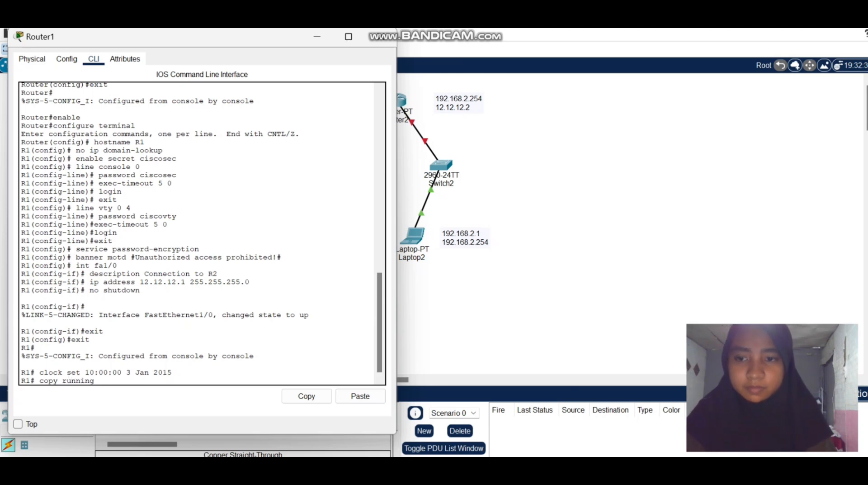
key("Right")
type("-co")
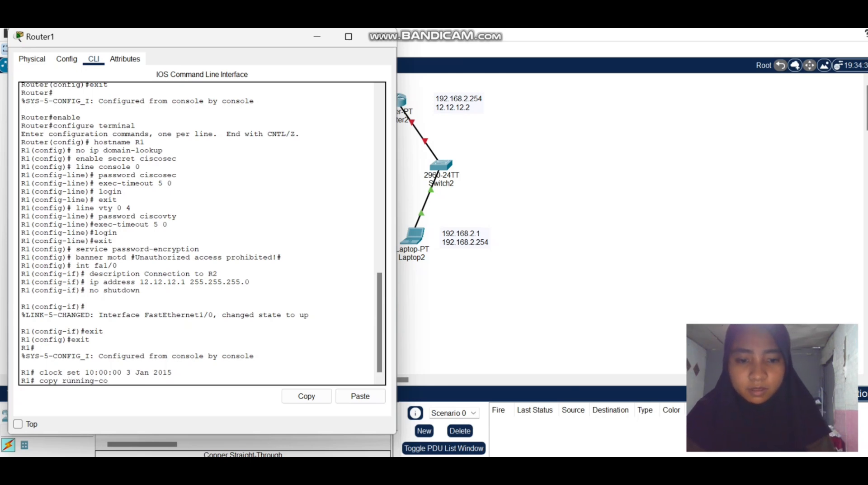
type("nfig")
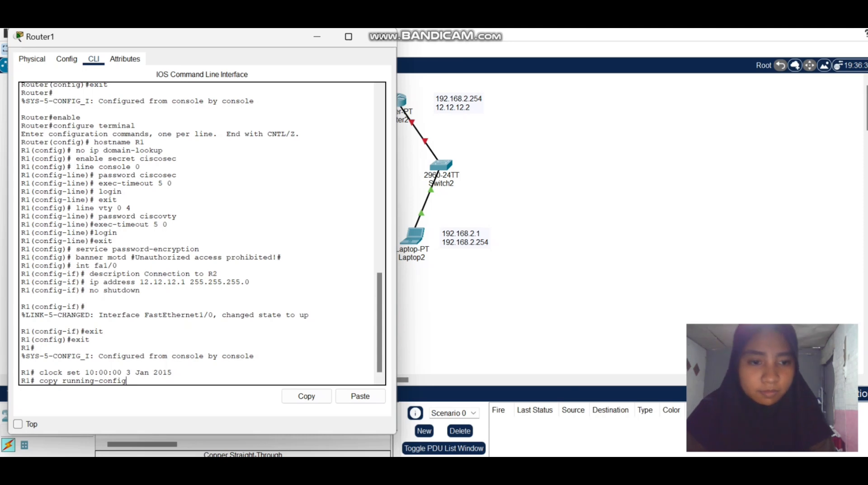
type(" startup")
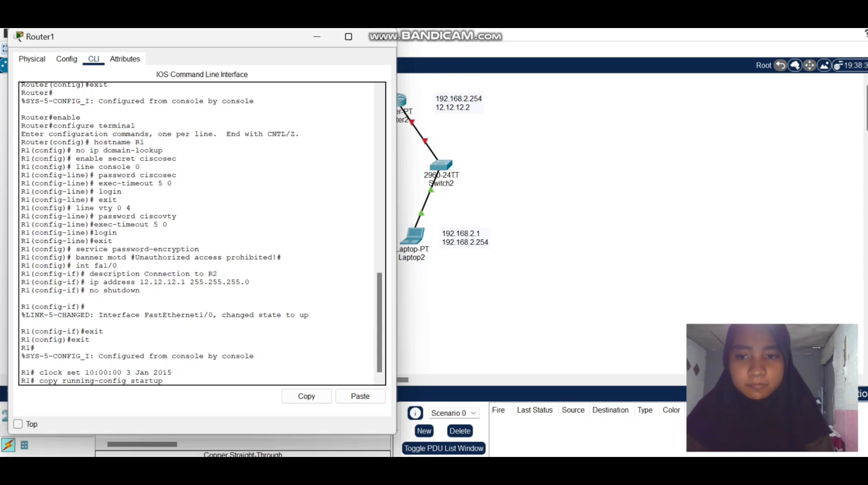
type("-config")
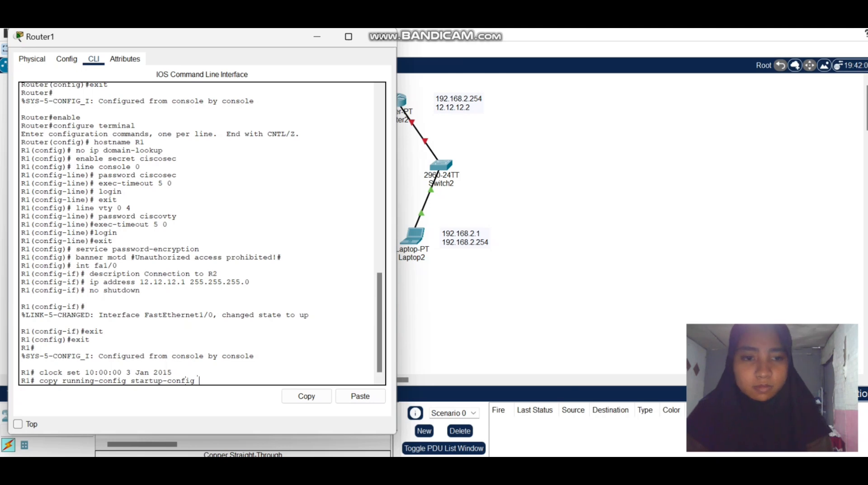
key("Return")
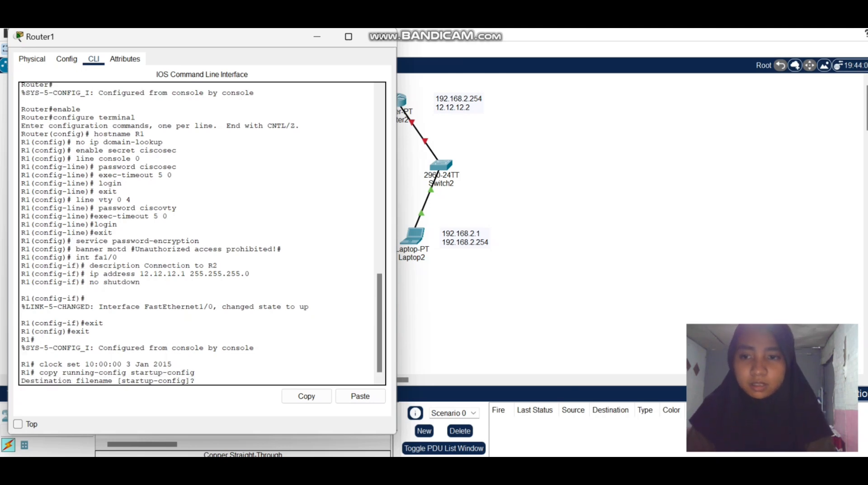
key("Return")
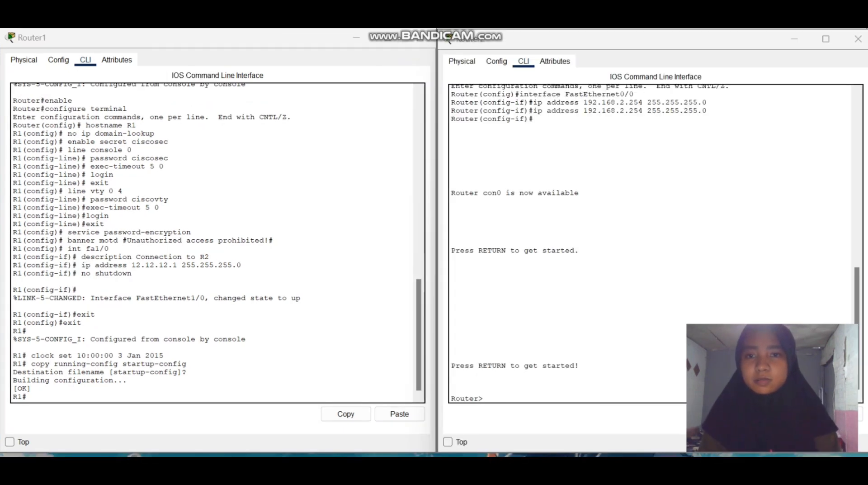
left_click_drag(45, 101, 73, 100)
left_click(346, 414)
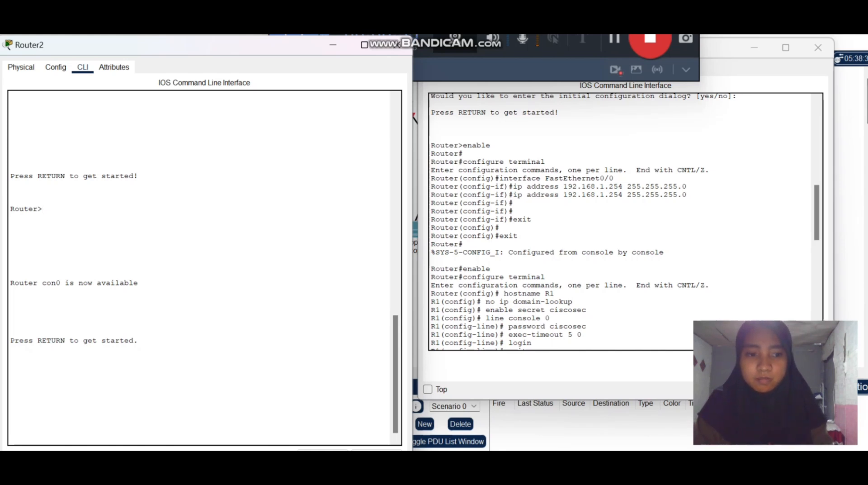
Start the Router2 console session and enter global configuration mode with the commands enable and configure terminal.
key("Return")
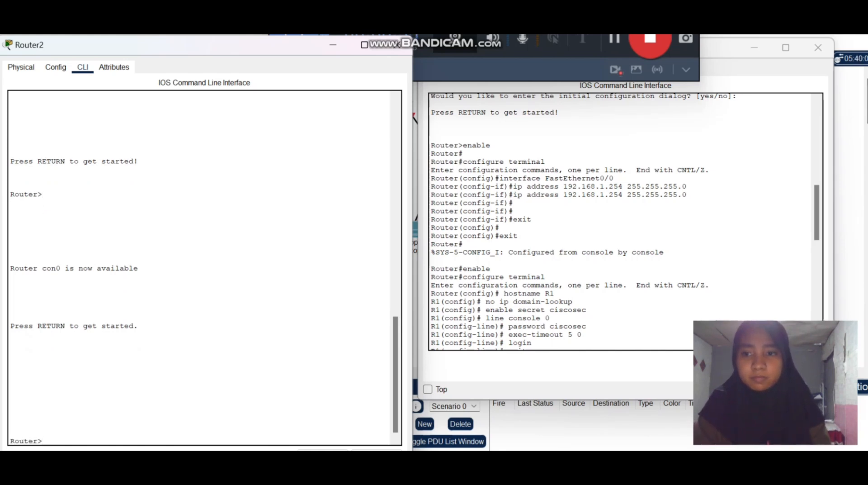
type("enabl")
type("e")
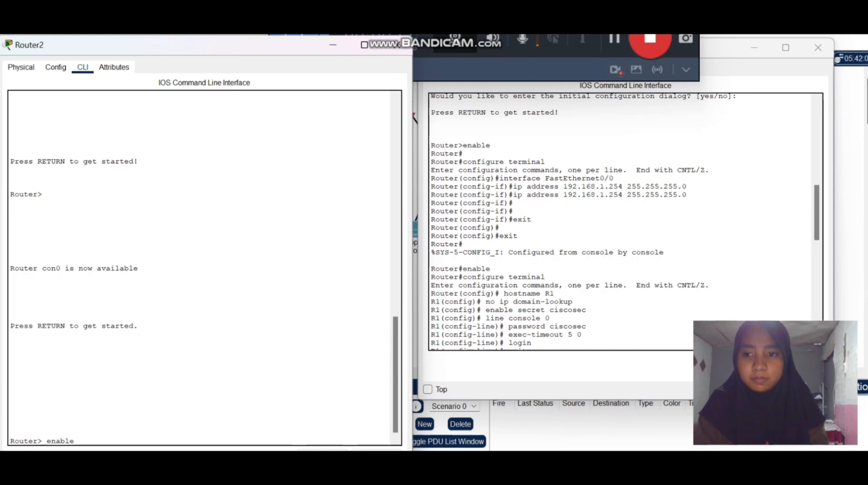
key("Return")
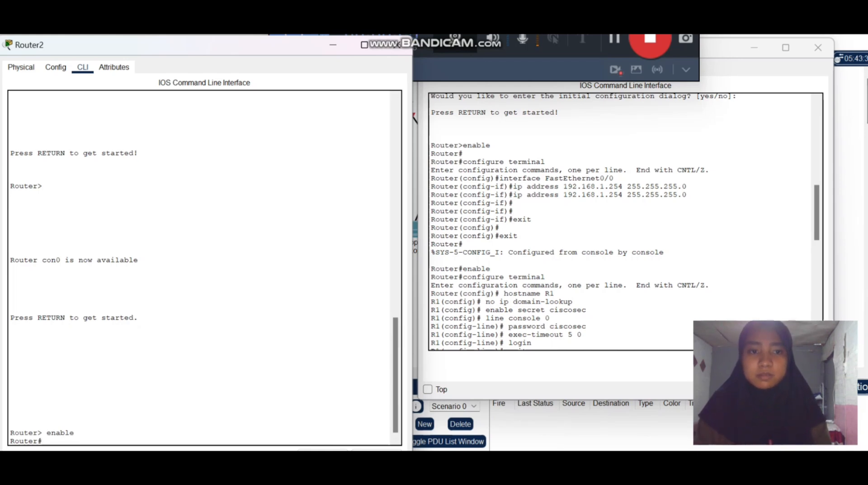
type("co")
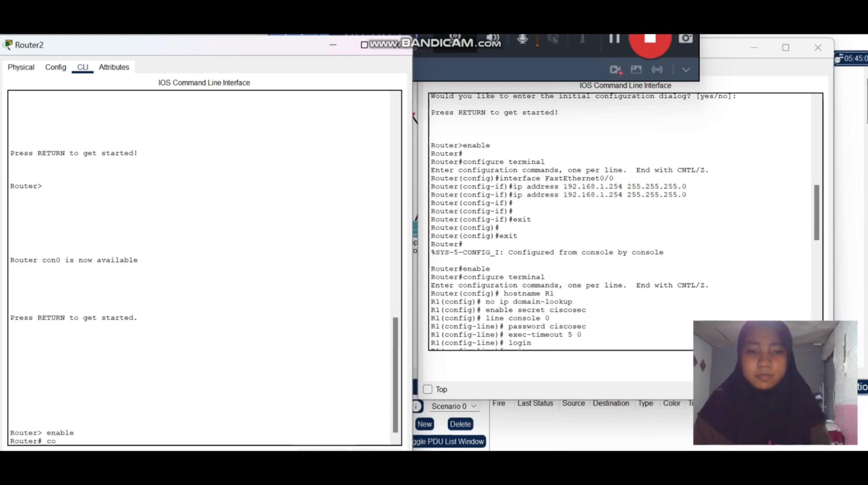
type("nfigure")
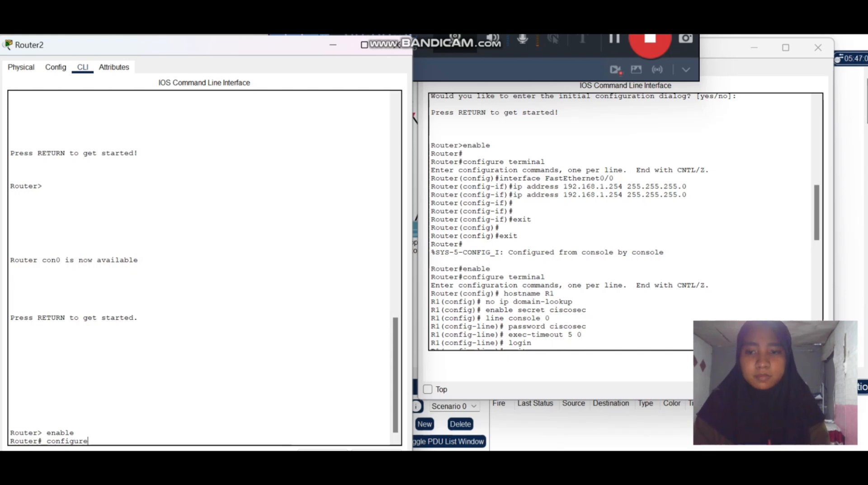
type(" ter,i")
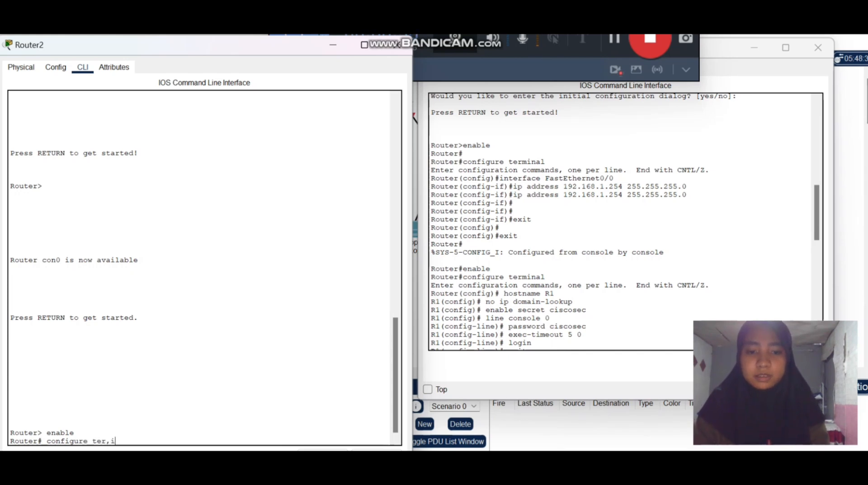
key("BackSpace")
key("BackSpace")
type("minal")
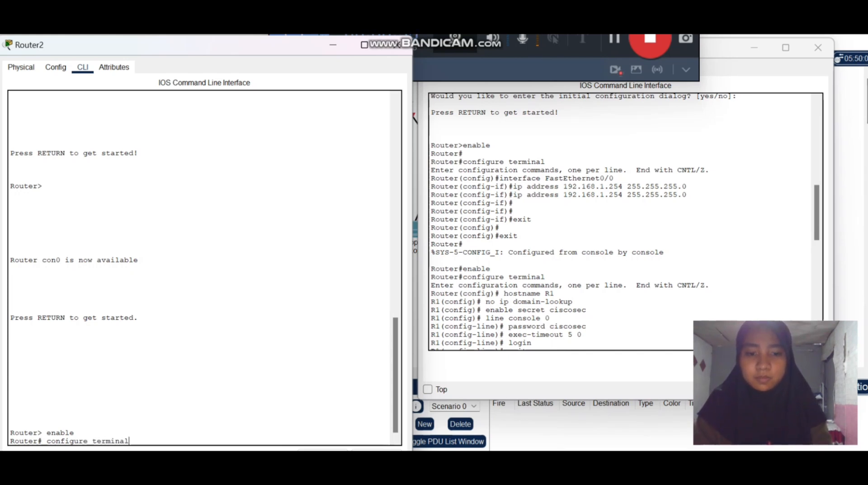
key("Return")
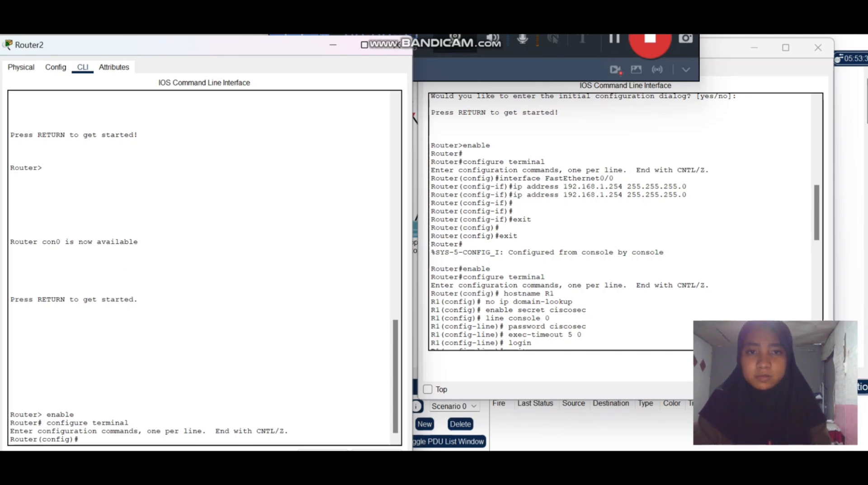
type("interface")
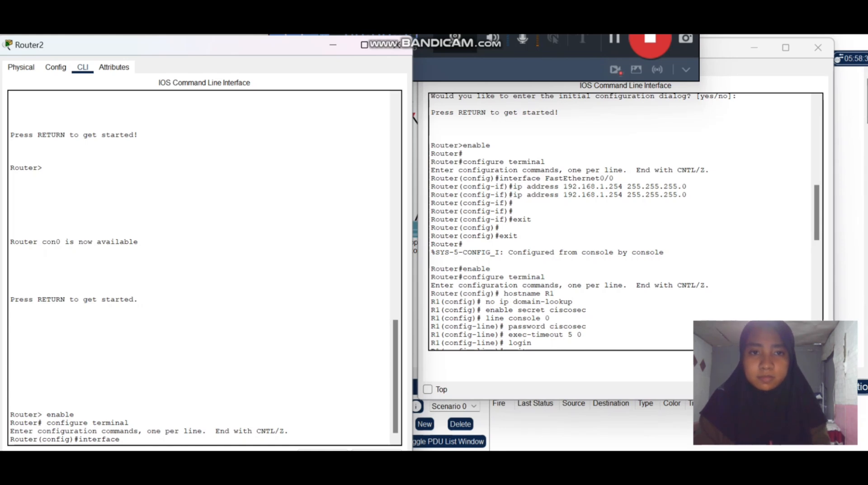
key("BackSpace")
key("BackSpace")
key("BackSpace")
key("BackSpace")
key("BackSpace")
key("BackSpace")
key("BackSpace")
key("BackSpace")
key("BackSpace")
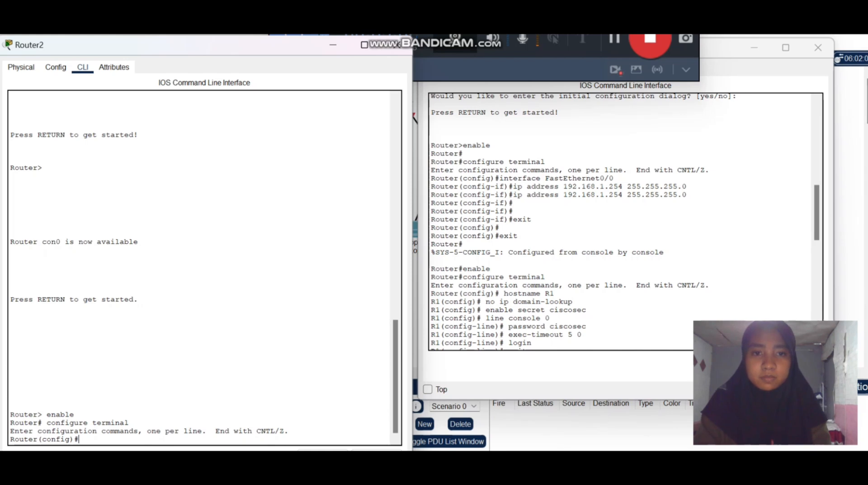
Name the second router with the command hostname R2.
type("hostname")
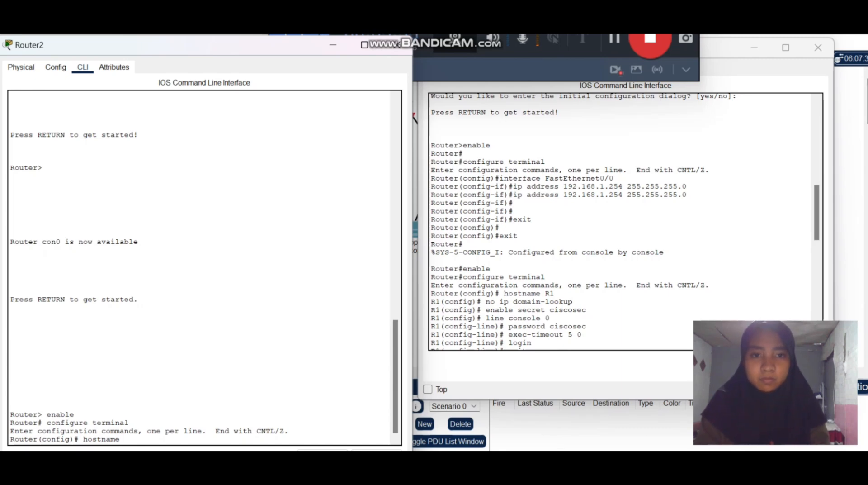
type("R2")
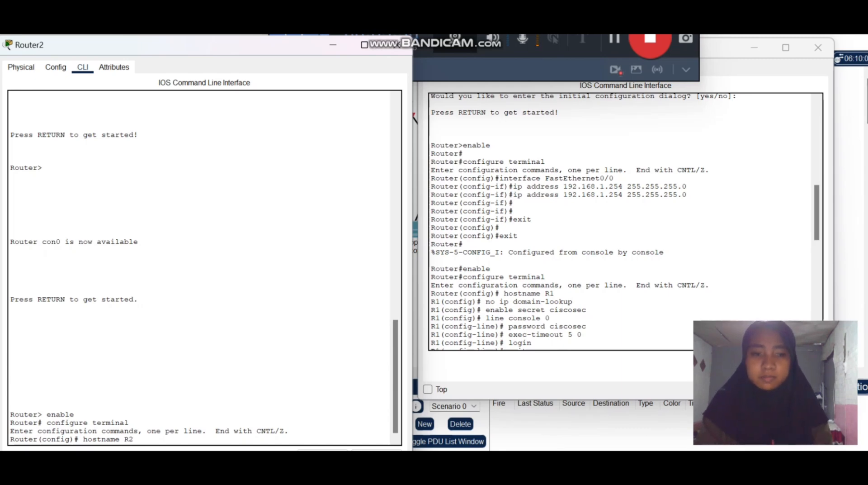
key("Return")
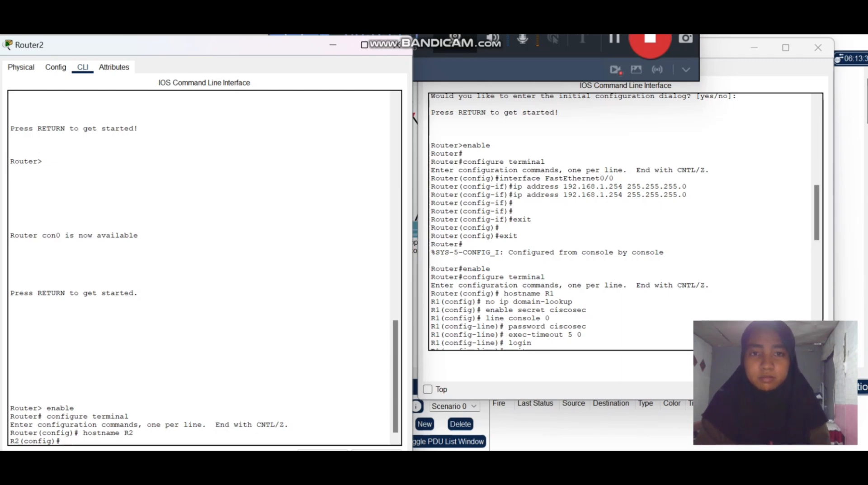
Disable DNS lookups on R2 with the command no ip domain-lookup.
type("no ip ")
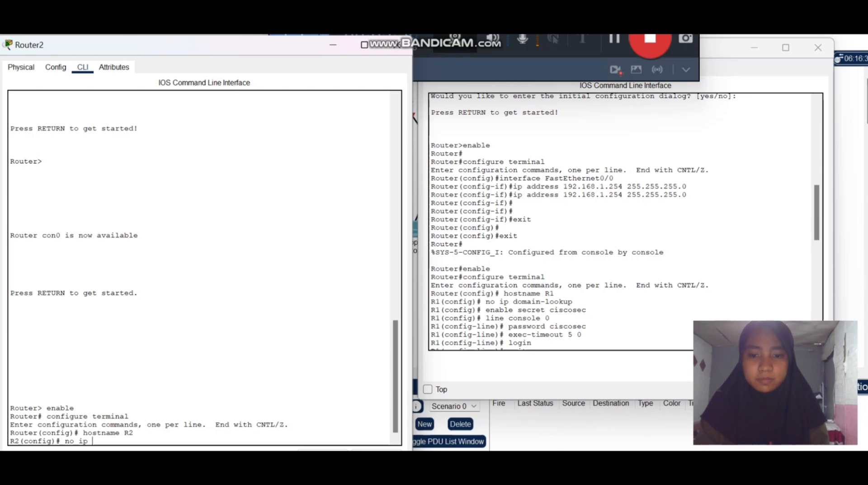
type("domain")
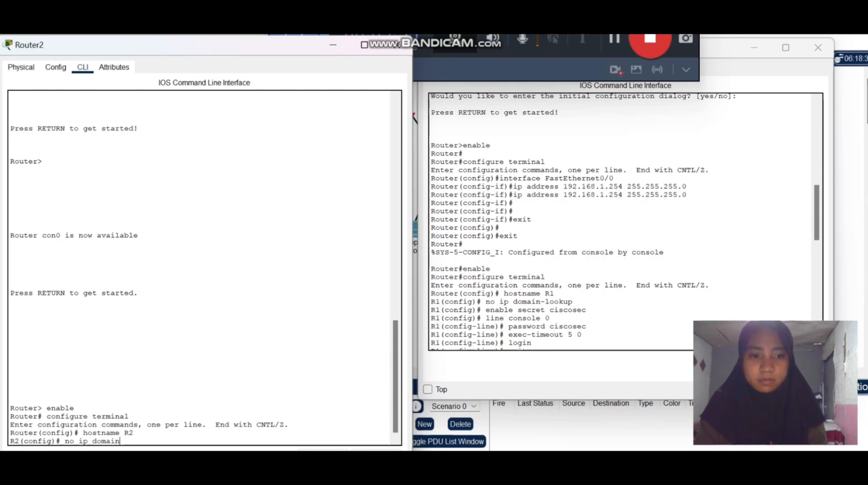
type("-lookup")
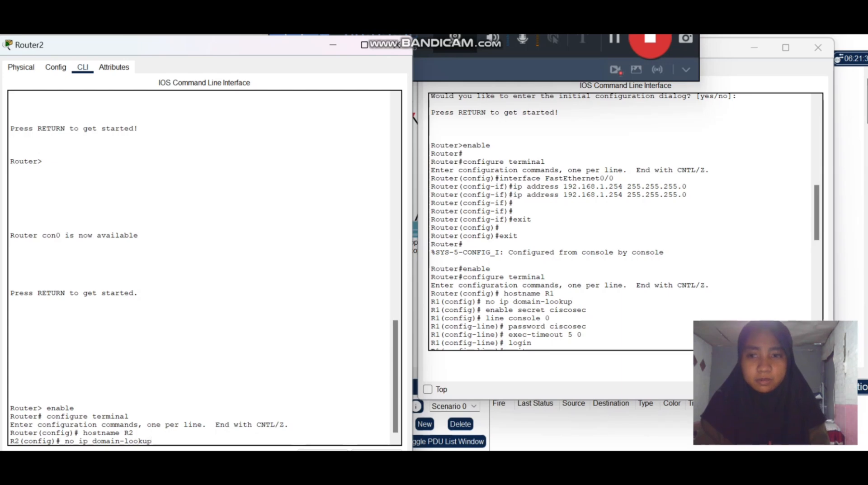
key("Return")
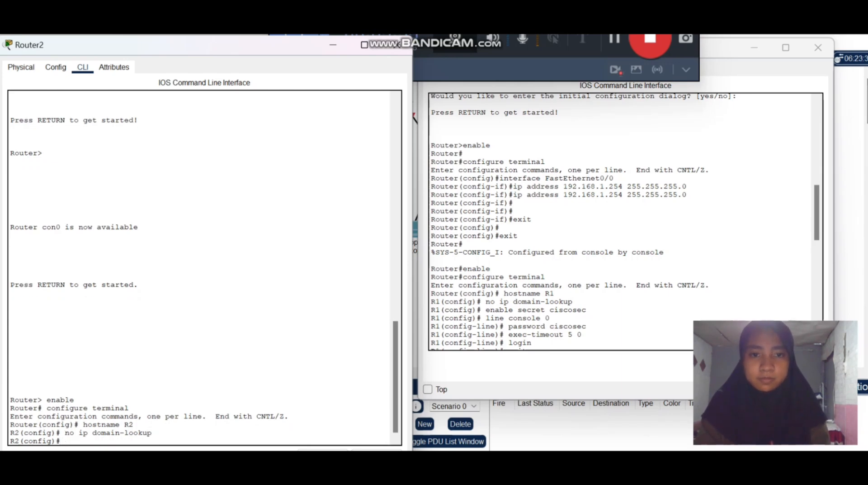
Set R2's privileged-mode password with the enable secret command.
type("enable secret")
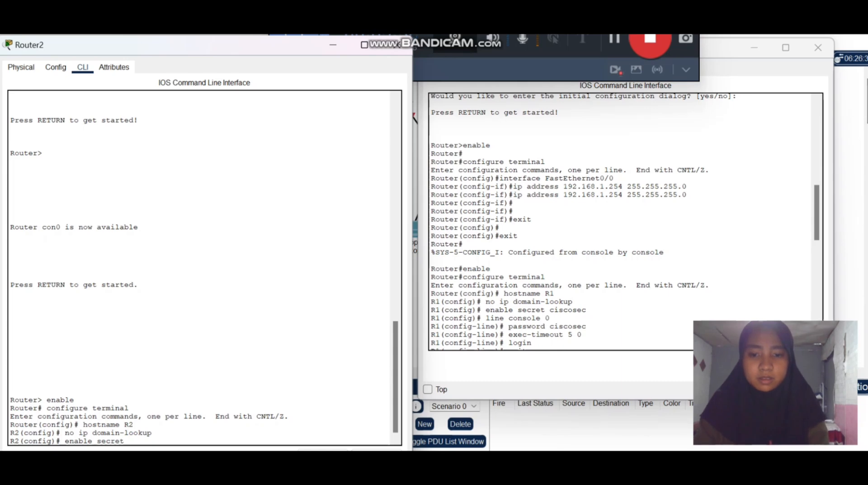
type(" R2")
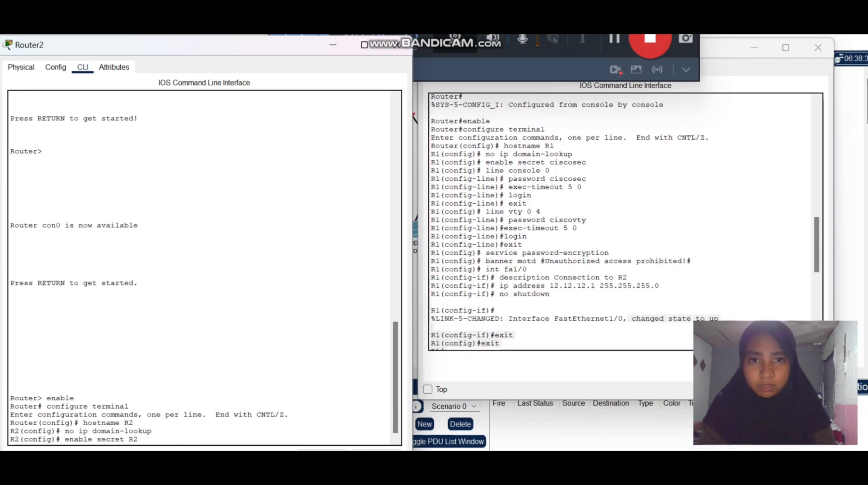
key("BackSpace")
key("BackSpace")
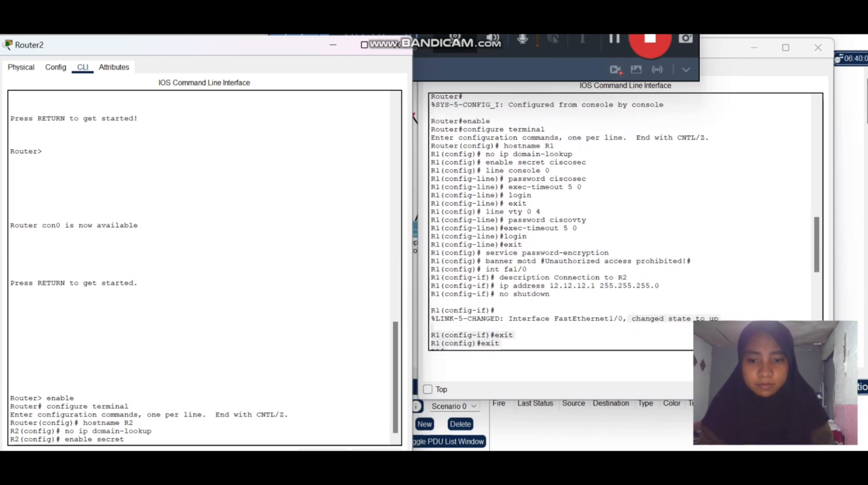
type("ciscosec")
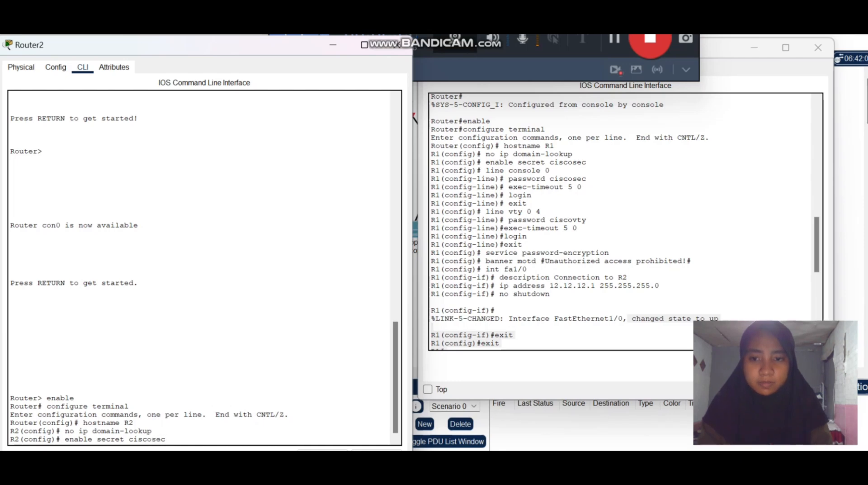
key("Return")
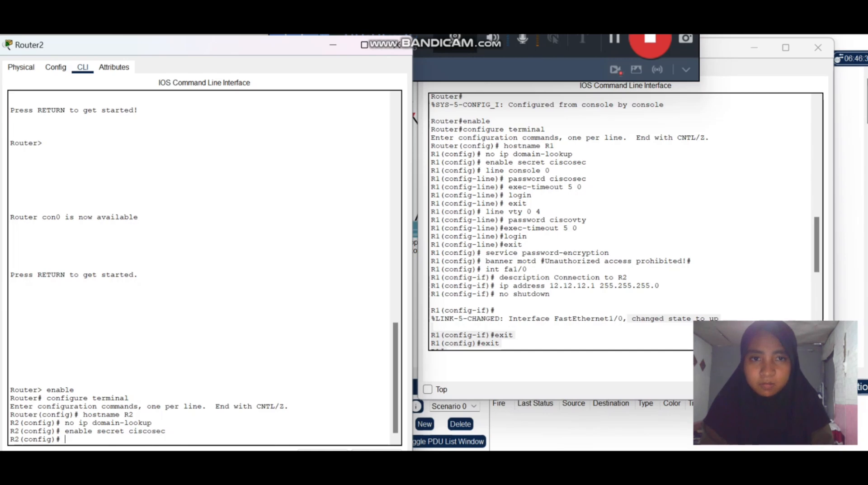
Enter R2's console line configuration with line console 0 and set the console password with the password command.
type("line")
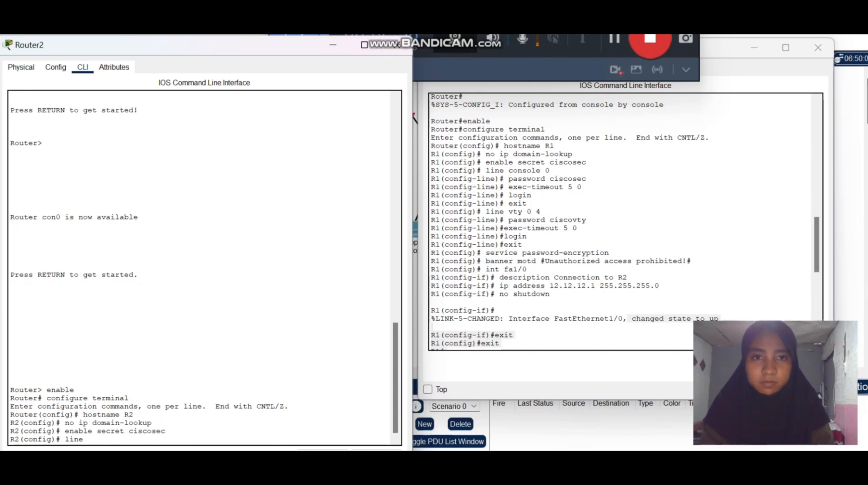
type(" console 0")
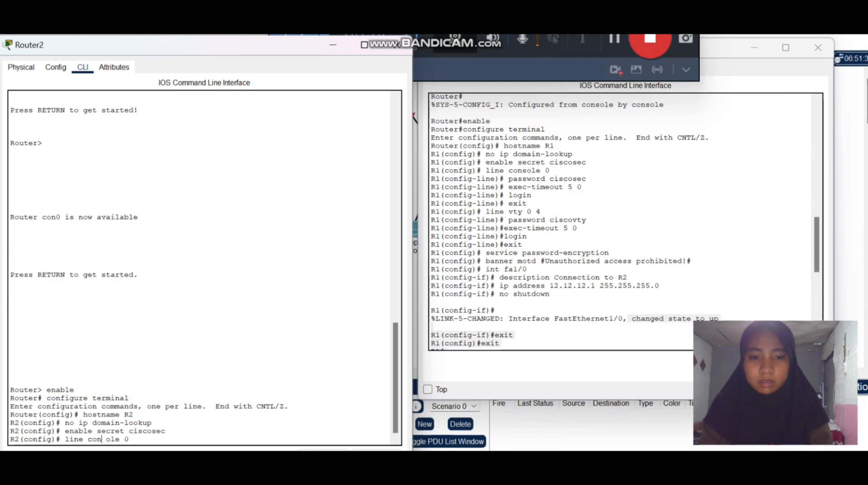
key("Return")
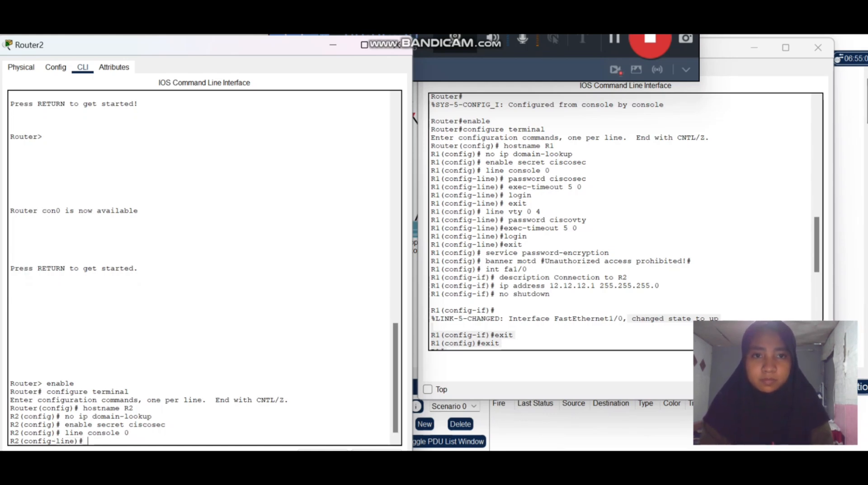
type("password ")
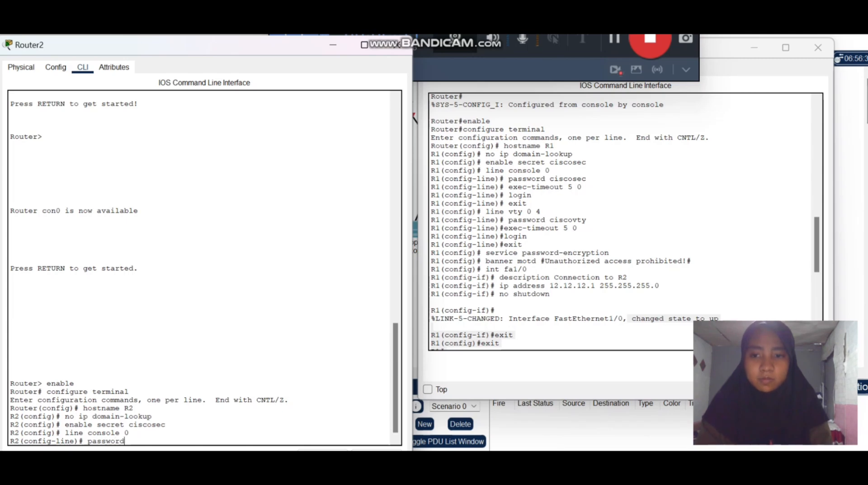
type("ciscosec")
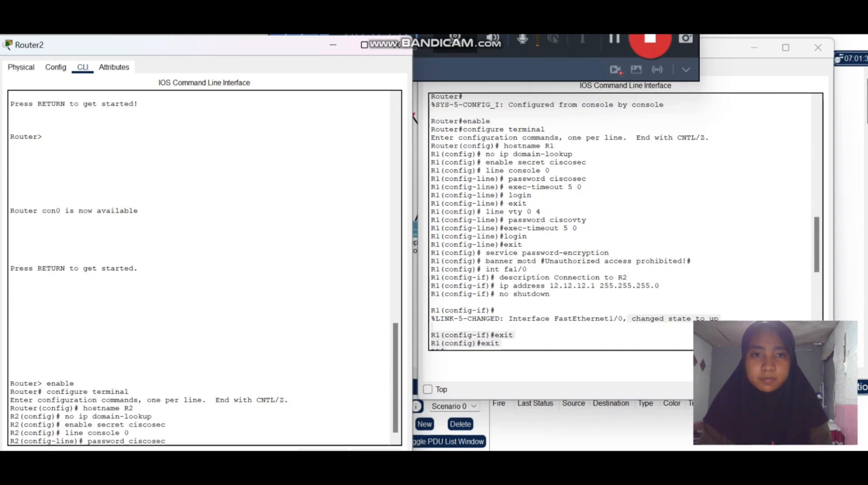
key("Return")
Set the console line's timeout with exec-timeout 5 0, enable login, and exit to global configuration mode.
type("ex")
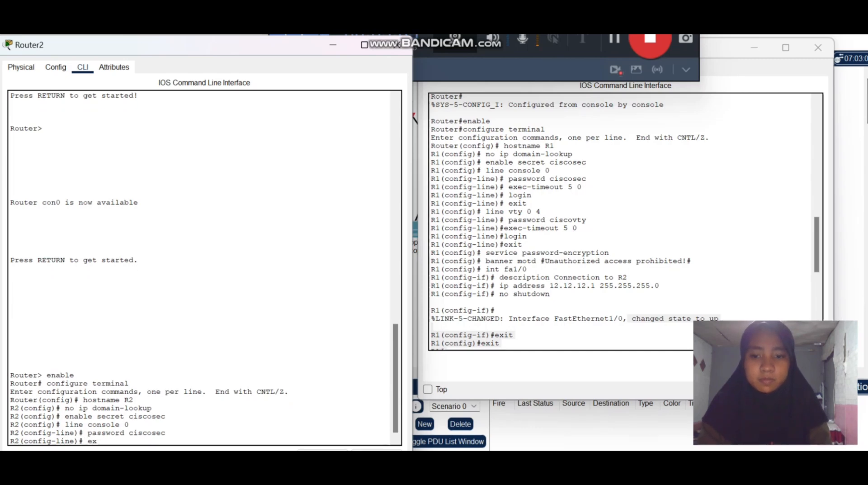
type("ec timeout ")
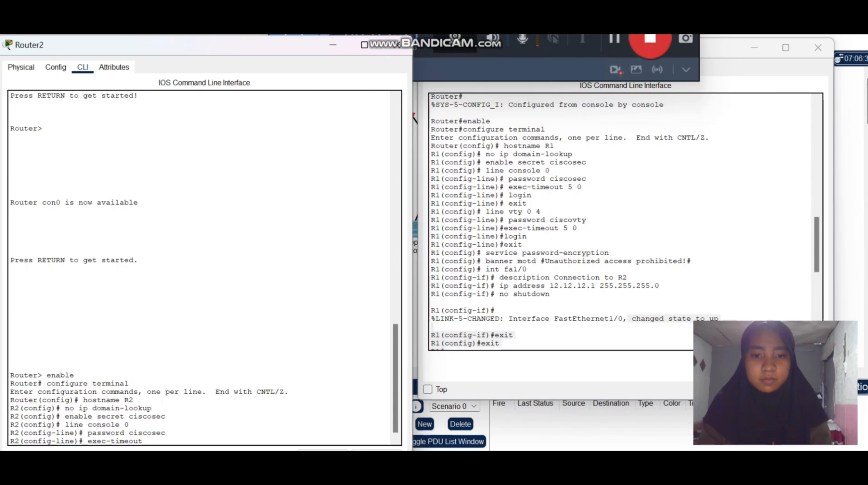
type("5 0")
key("Return")
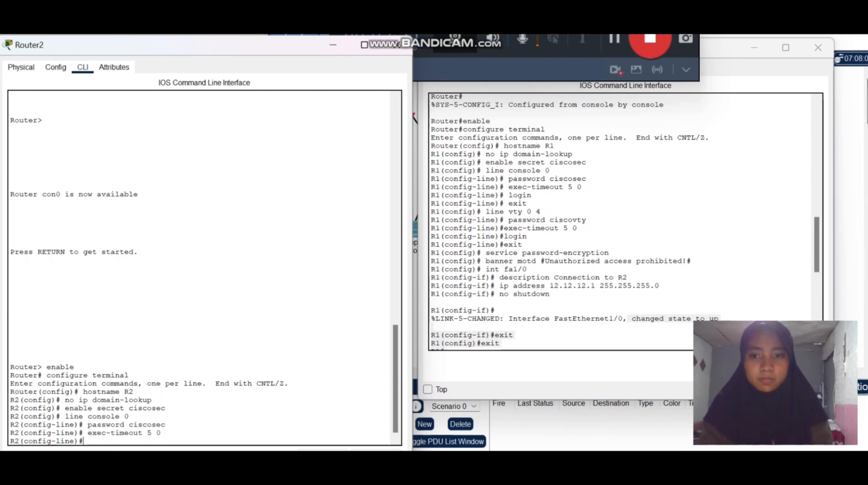
type("login")
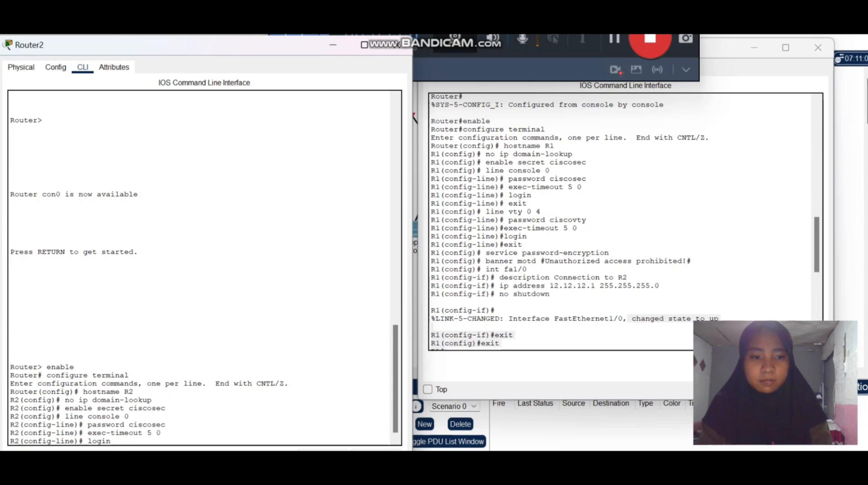
key("Return")
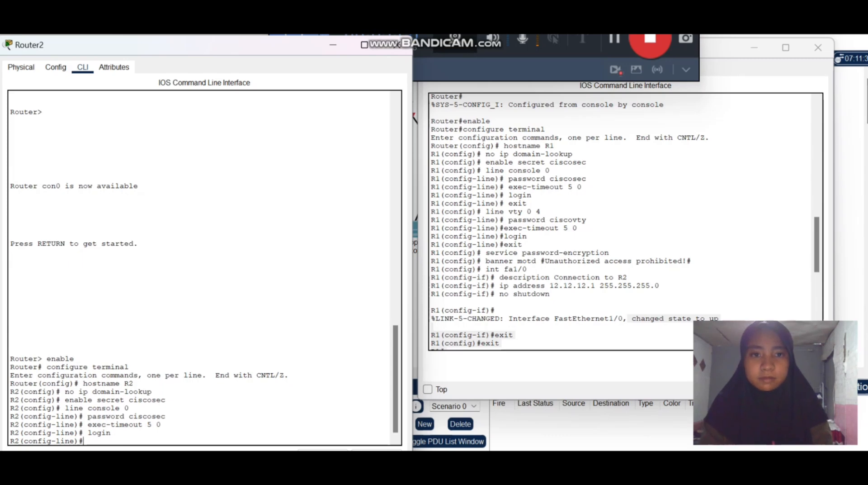
type("e")
type("xit")
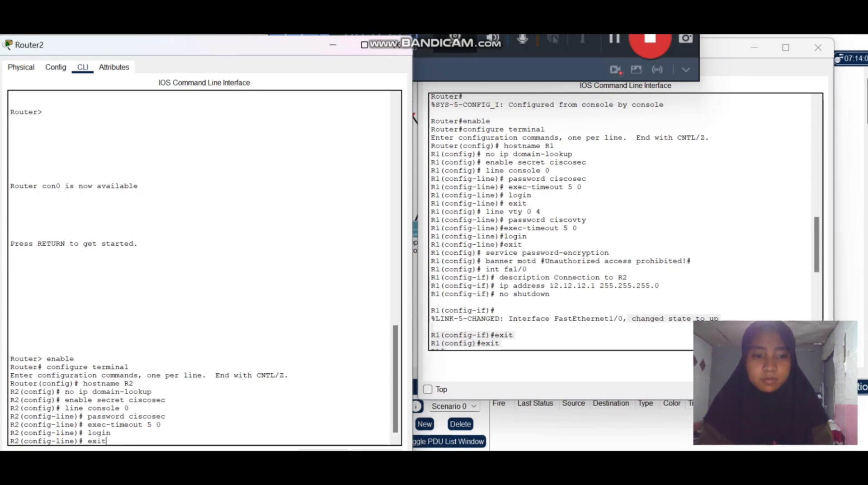
key("Return")
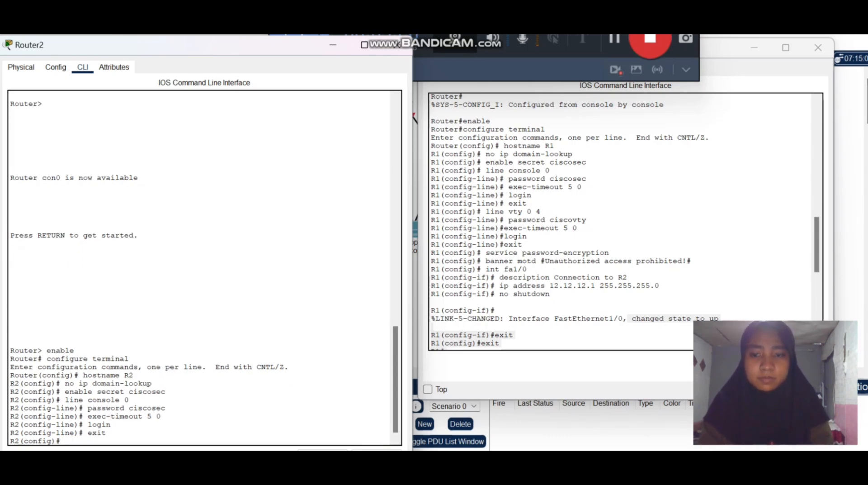
Enter R2's virtual terminal line configuration with line vty 0 4 and set the vty password with the password command.
type("l")
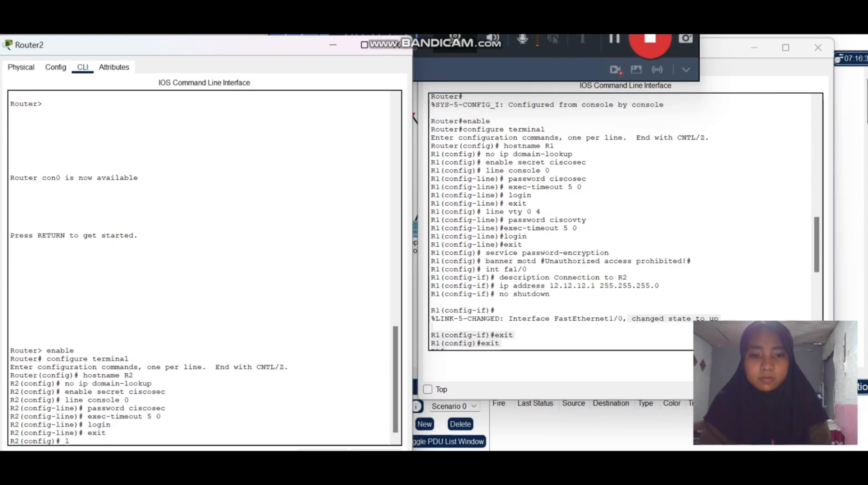
type("ine vty")
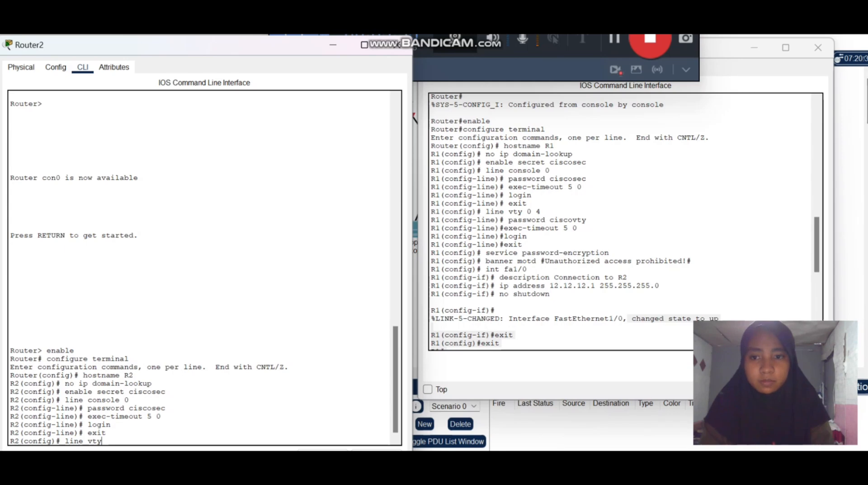
type(" 0 4")
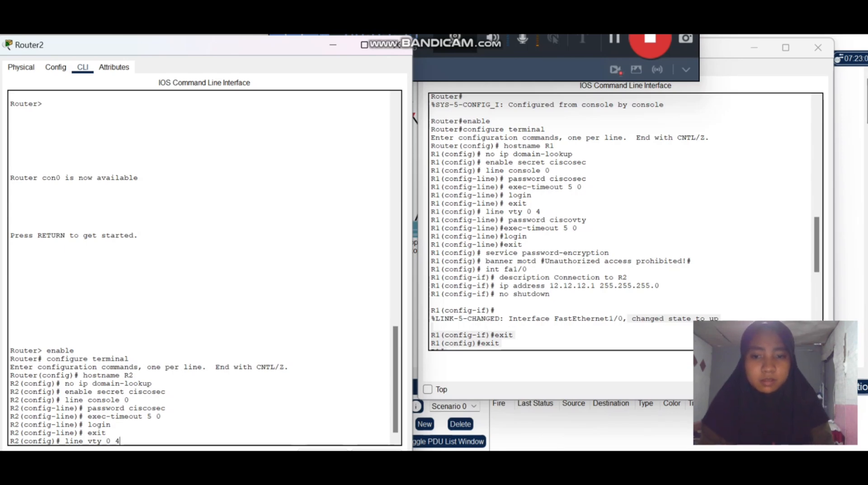
key("Return")
type("passw")
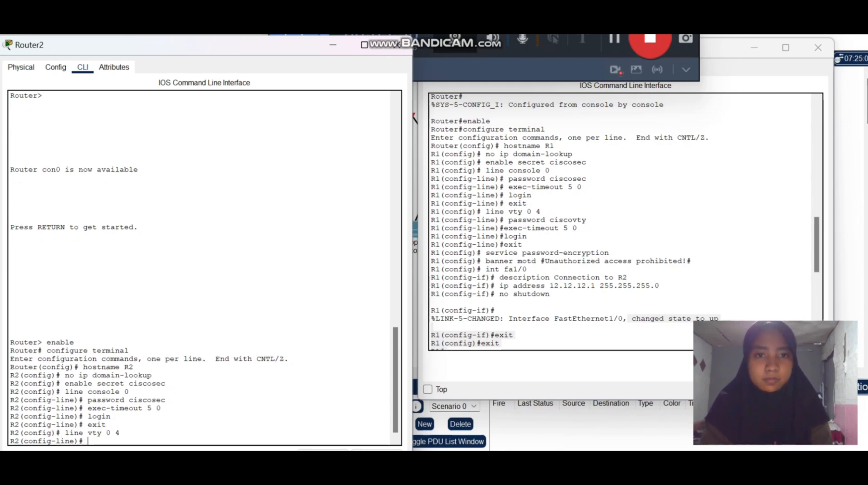
type("ord ")
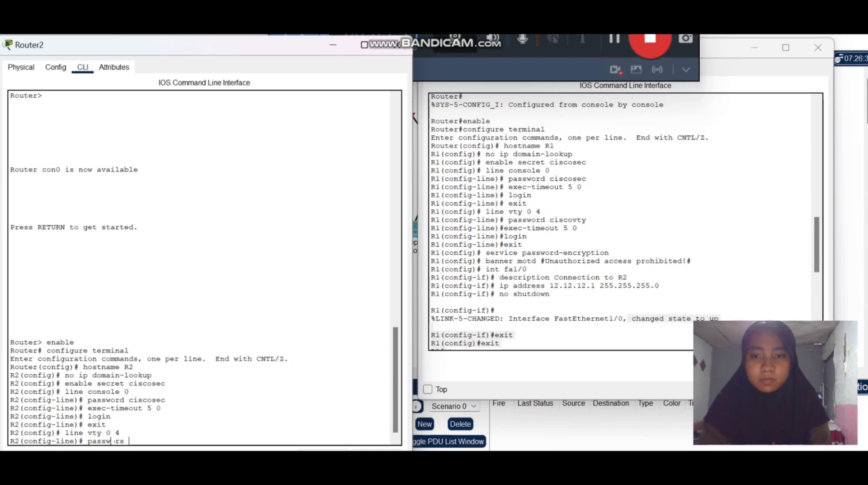
type("c")
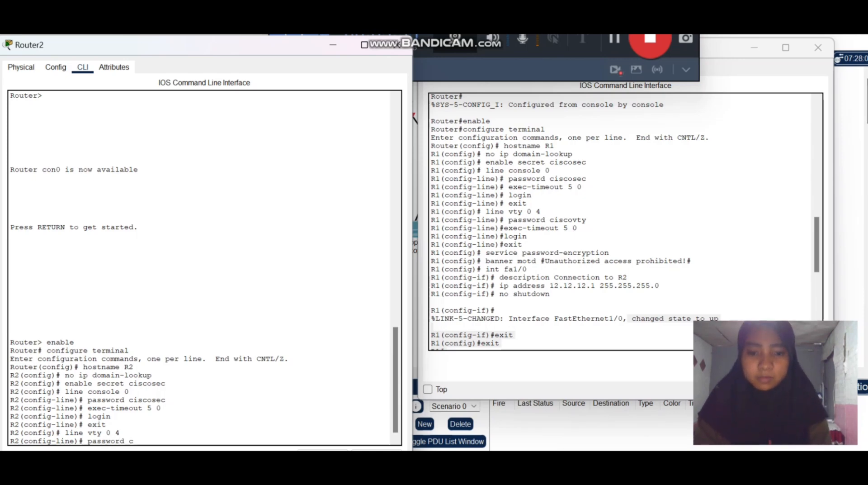
type("isco")
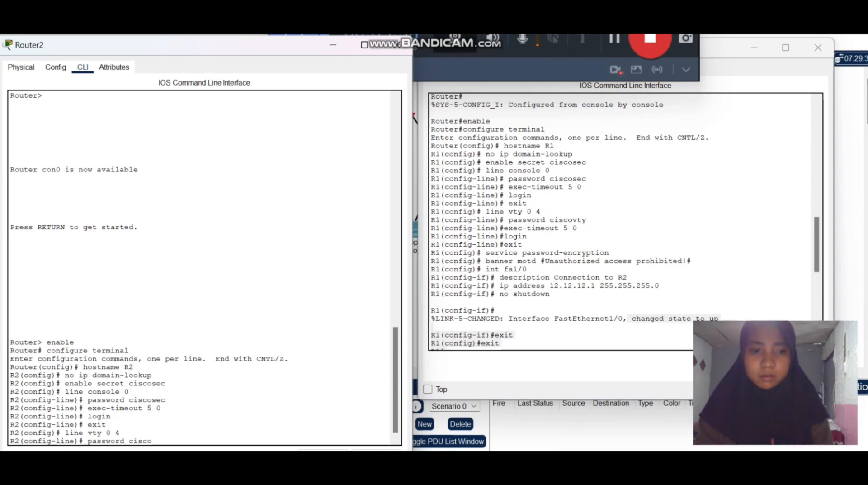
type("sec")
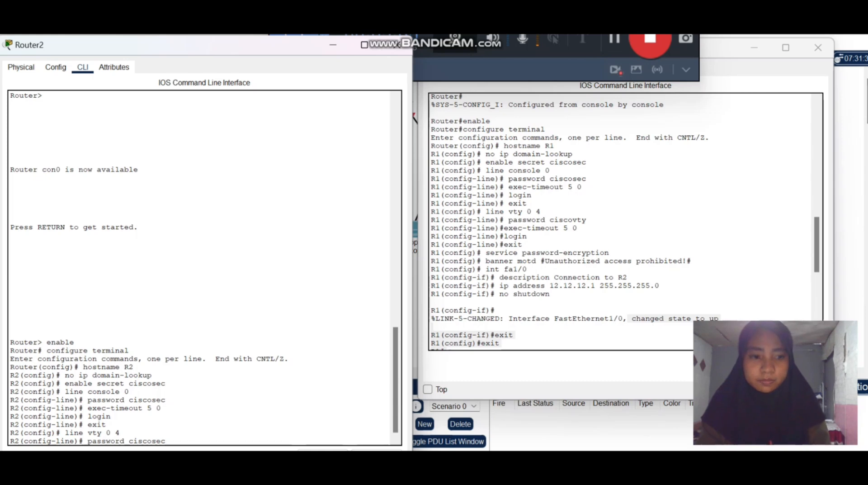
key("Return")
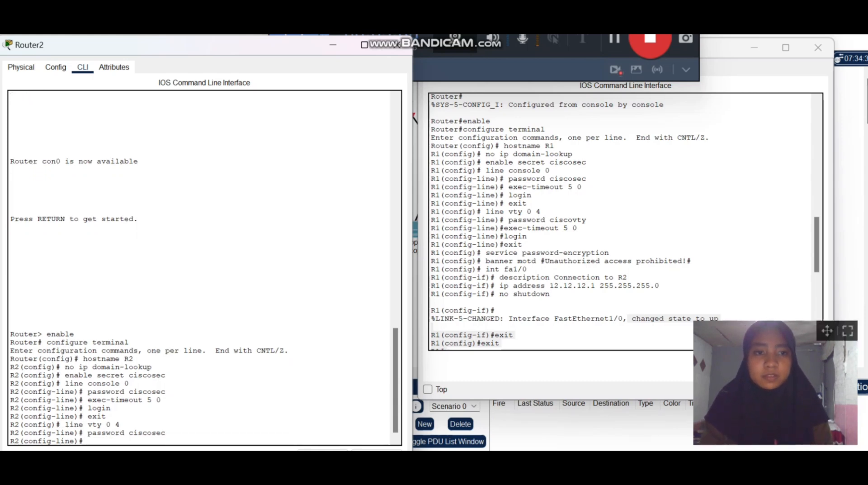
Try to erase the already entered vty password command from R2's console text.
left_click_drag(827, 331, 829, 45)
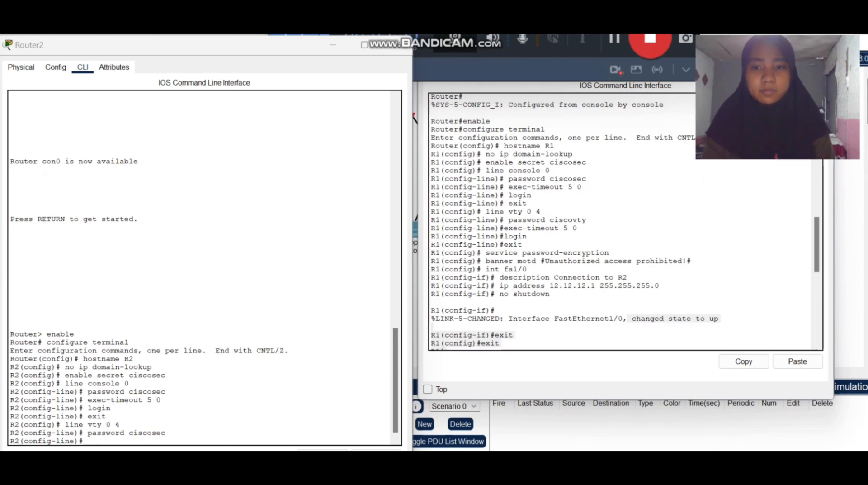
left_click(166, 433)
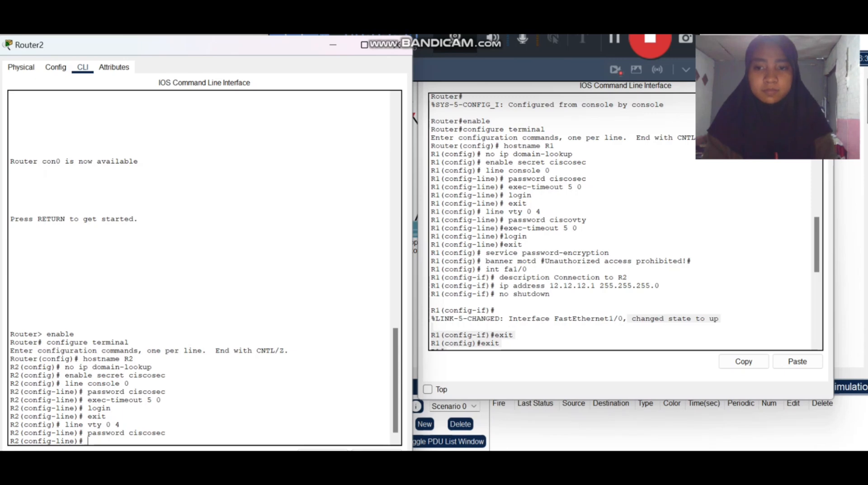
left_click_drag(165, 432, 88, 432)
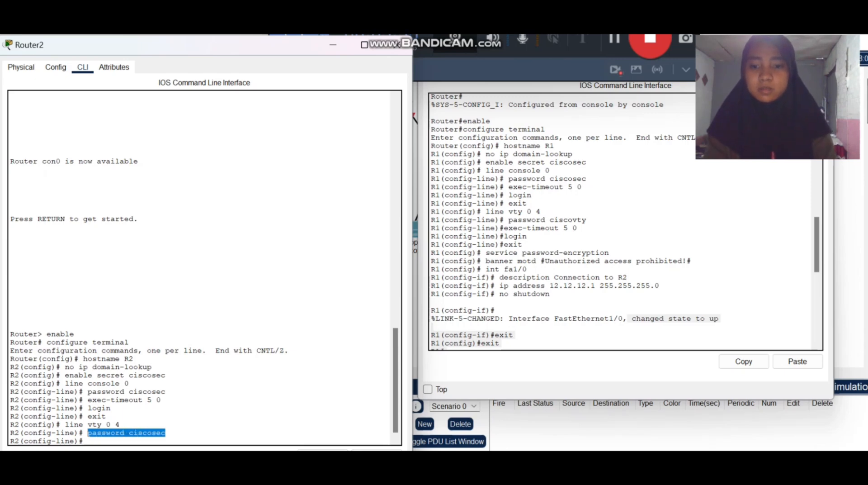
key("BackSpace")
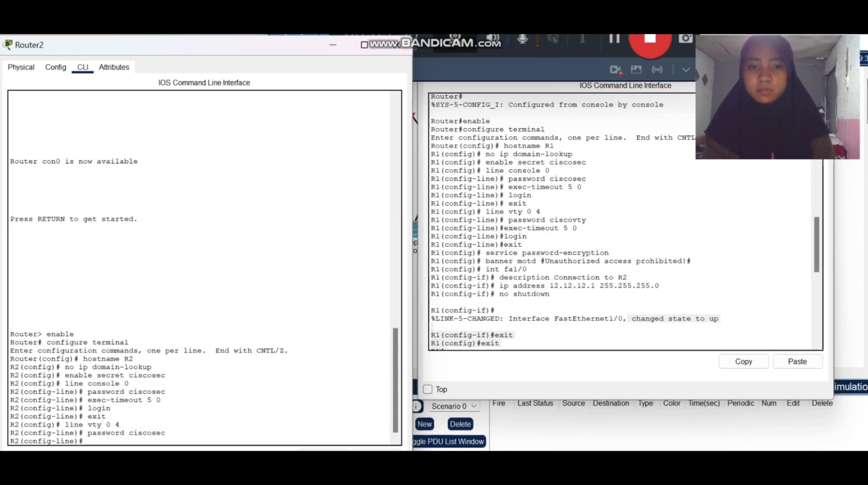
left_click_drag(120, 425, 116, 432)
double_click(147, 432)
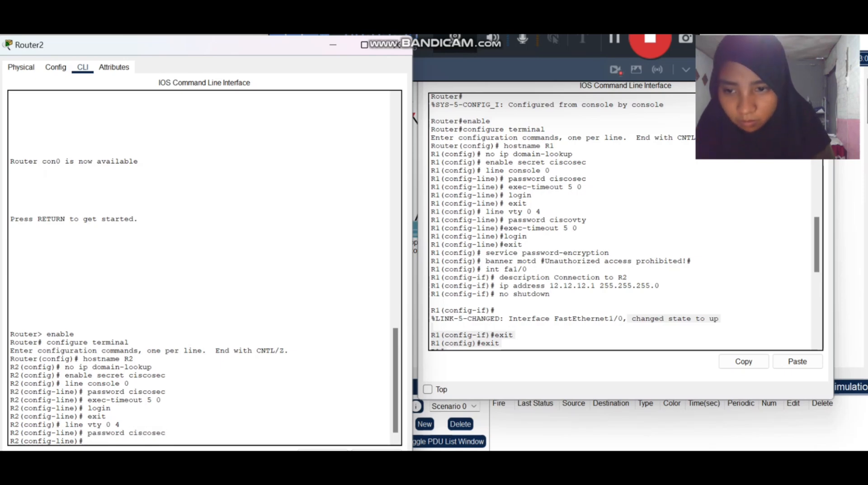
Begin a new password command for R2's vty lines 0 to 4.
type("password ciscovty")
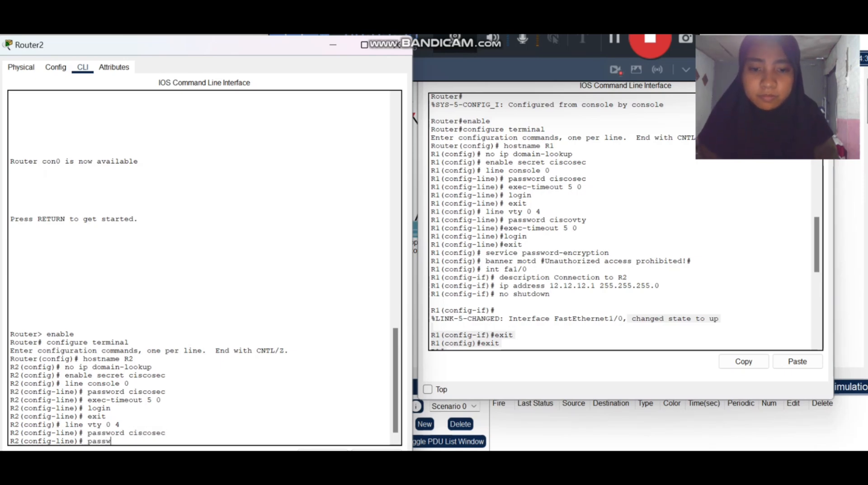
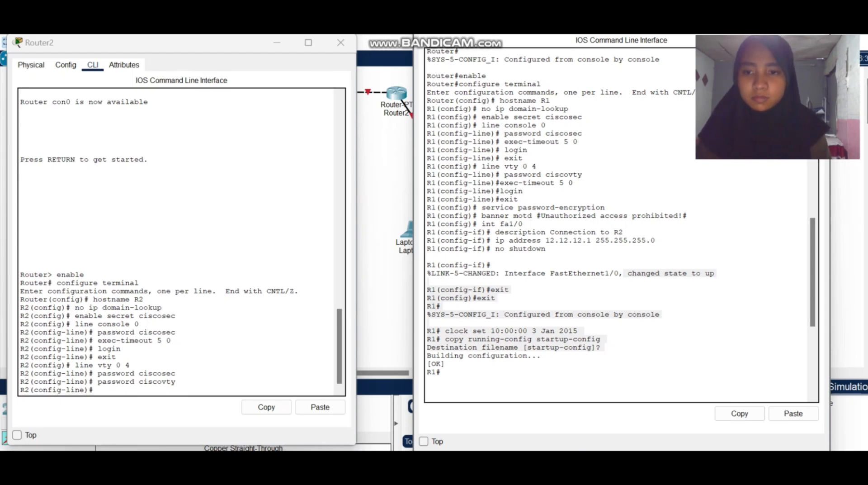
left_click_drag(97, 340, 172, 340)
left_click(267, 407)
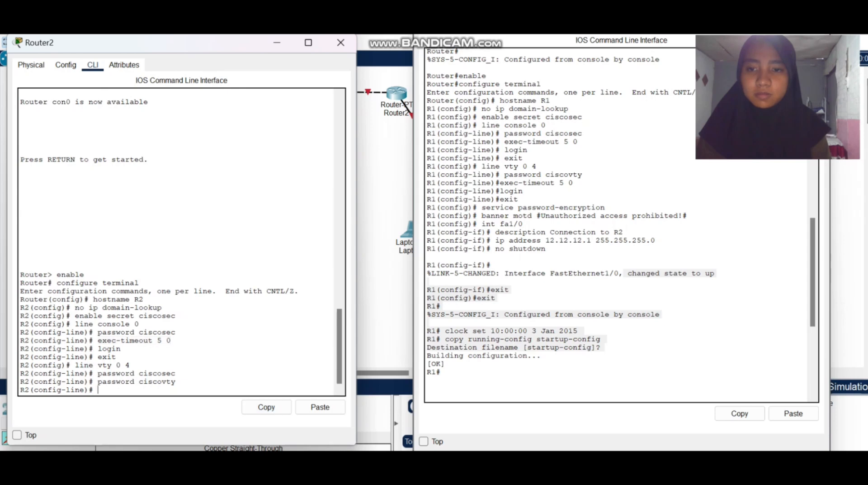
left_click(320, 407)
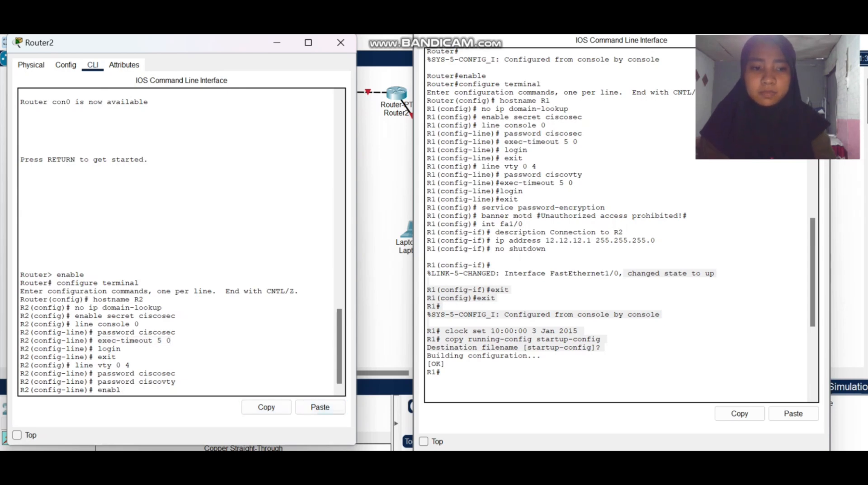
key("BackSpace")
key("BackSpace")
key("BackSpace")
key("BackSpace")
key("BackSpace")
key("BackSpace")
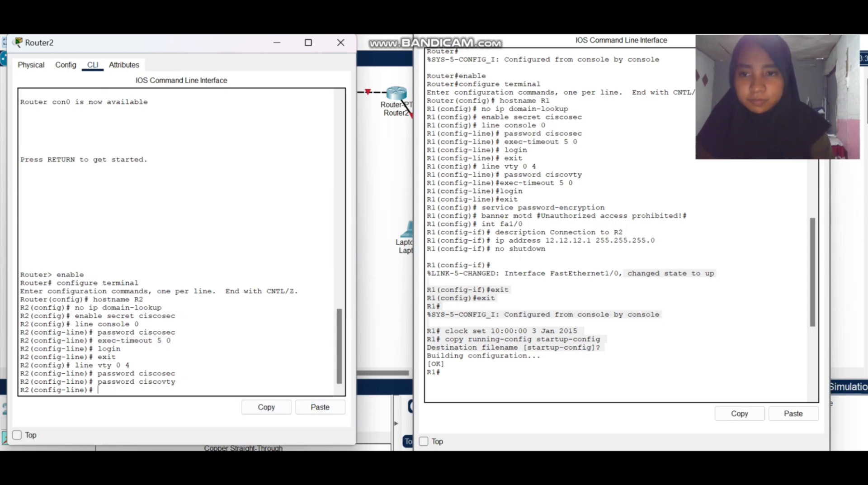
Set the timeout of R2's vty lines with exec-timeout 5 0, reusing the command entered for the console line.
left_click_drag(97, 340, 171, 340)
left_click(267, 407)
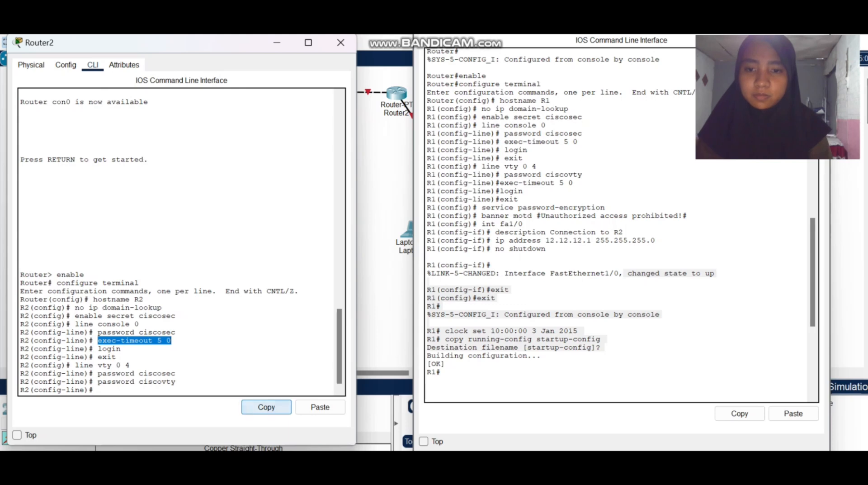
left_click(320, 407)
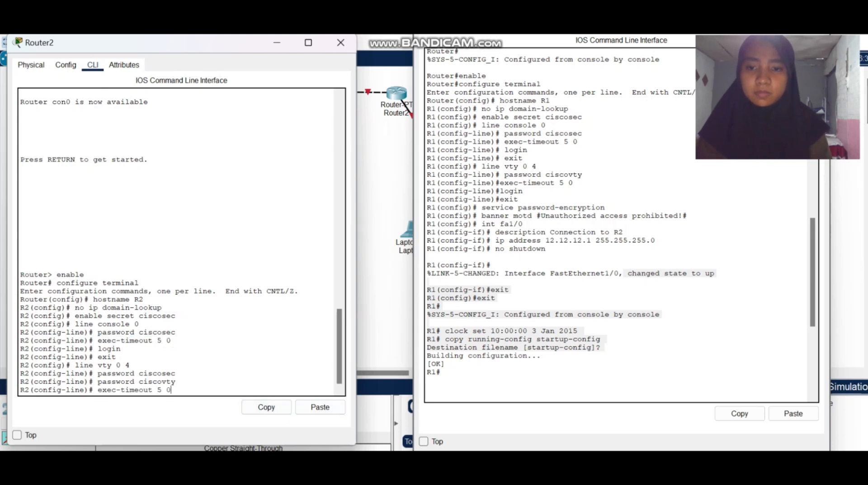
key("Return")
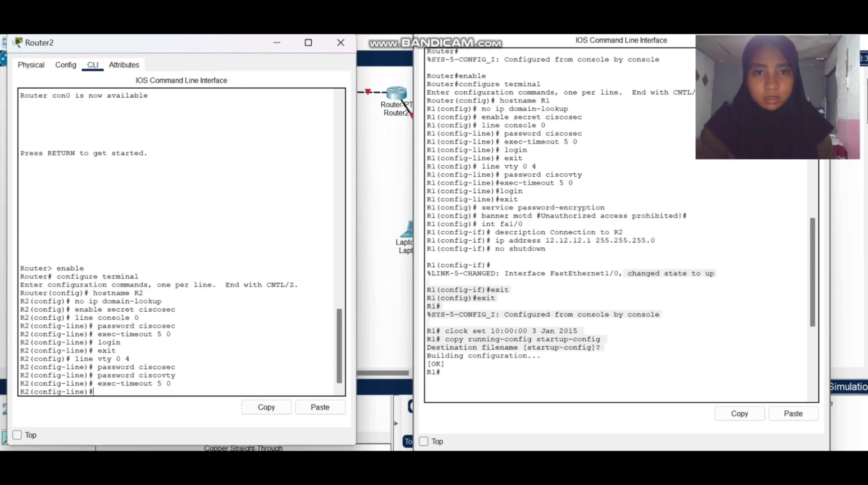
Enable login on R2's vty lines and exit to global configuration mode.
type("lo in")
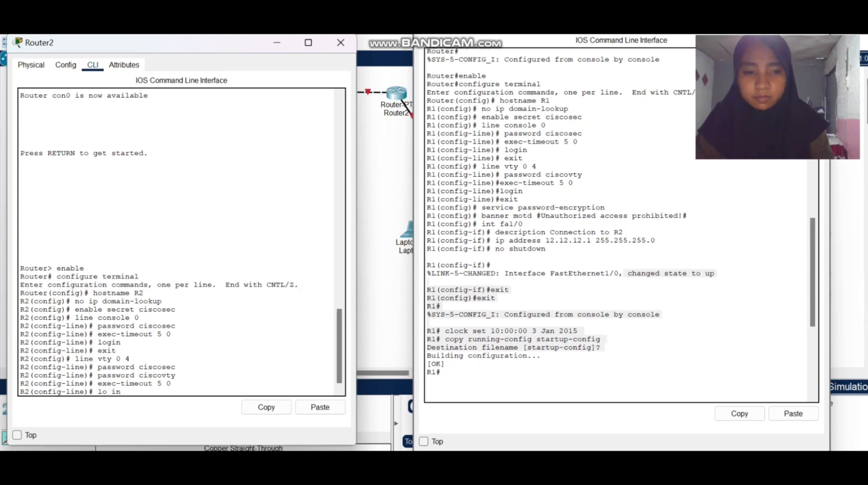
key("Return")
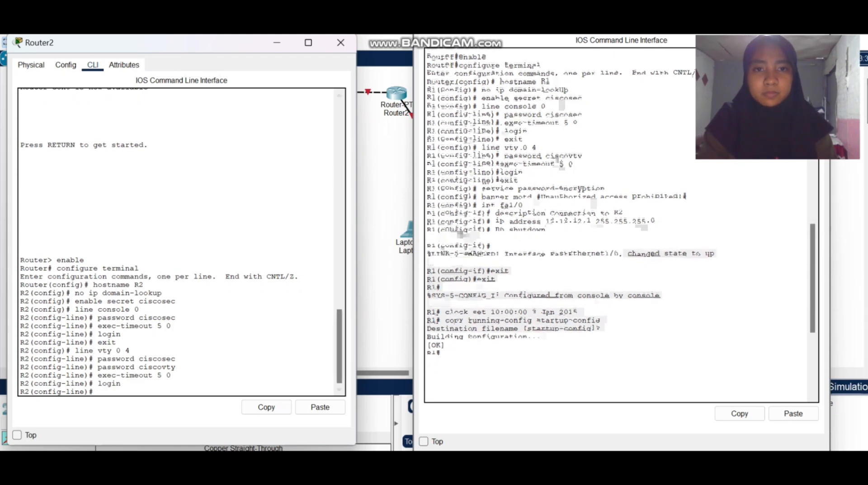
type("exit")
key("Return")
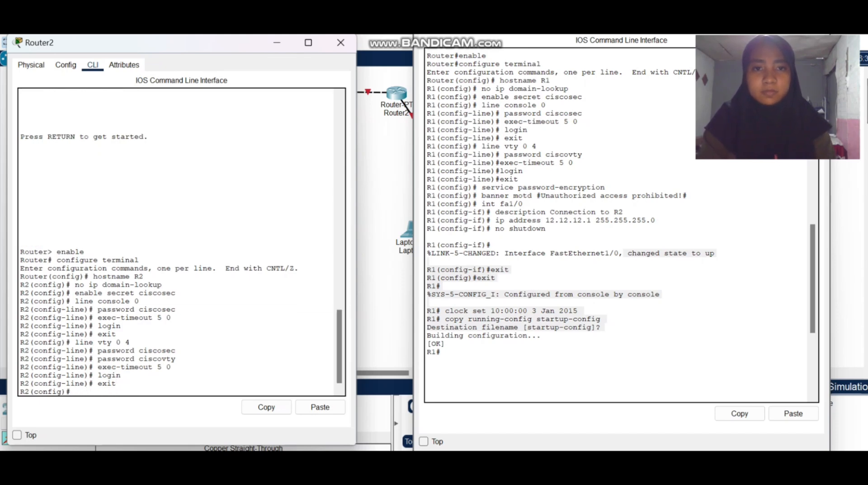
Run service password-encryption on R2, copying the command from R1's console.
left_click_drag(482, 187, 605, 187)
left_click(739, 413)
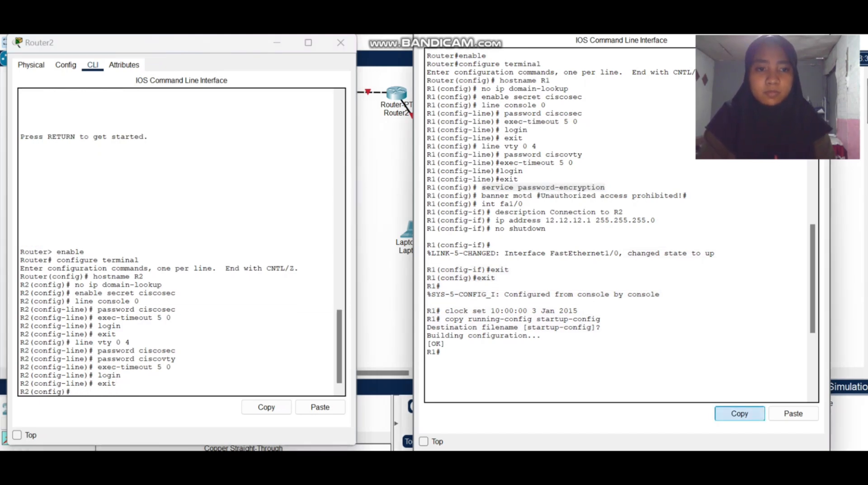
left_click(321, 407)
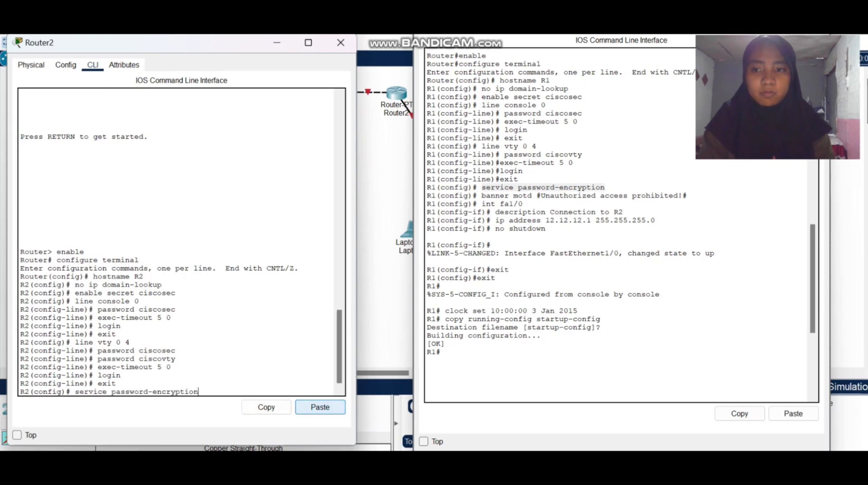
key("Return")
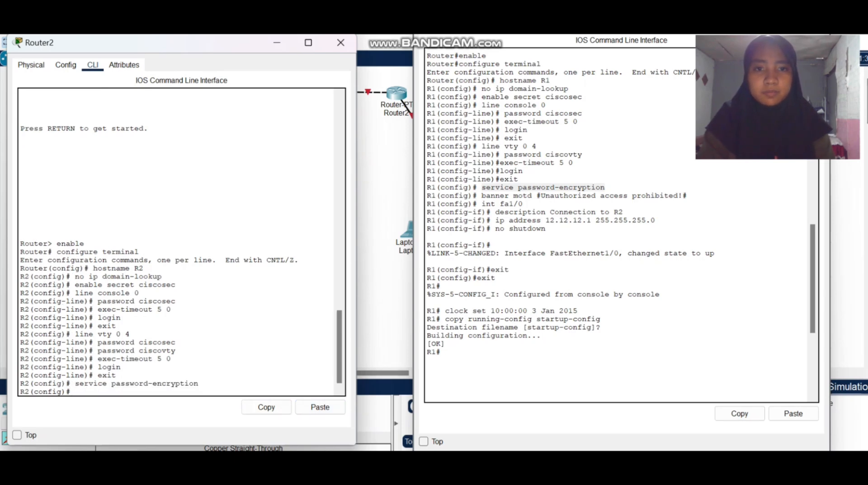
Set R2's login banner with banner motd #Unauthorized access prohibited!#, copied from R1's console.
left_click_drag(482, 196, 688, 196)
left_click(740, 413)
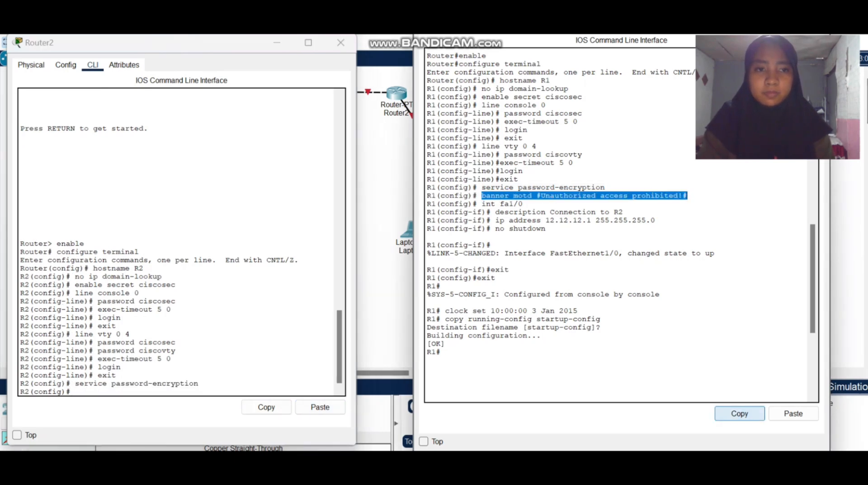
left_click(86, 392)
left_click(320, 407)
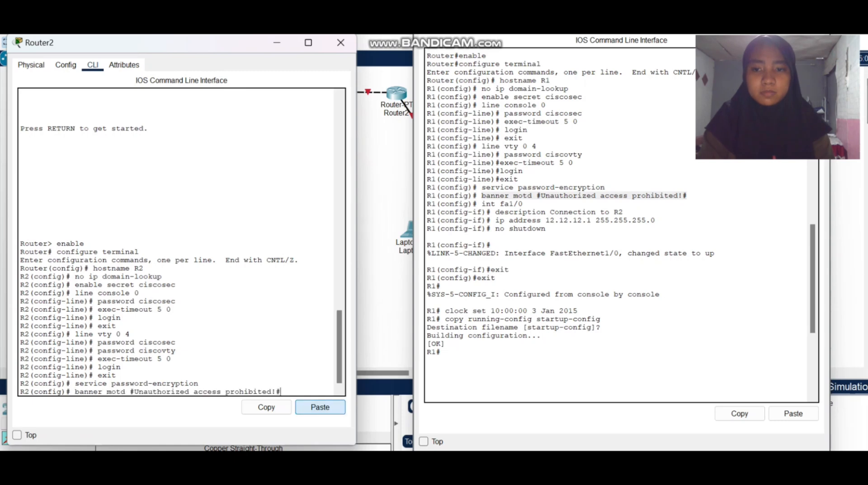
key("Return")
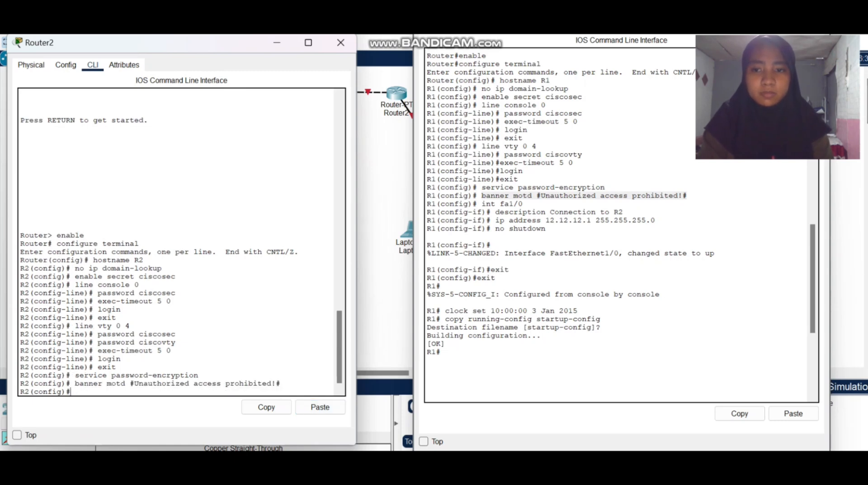
Enter R2's FastEthernet1/0 interface configuration with int fa1/0, copied from R1's console.
left_click(528, 212)
left_click_drag(482, 204, 523, 204)
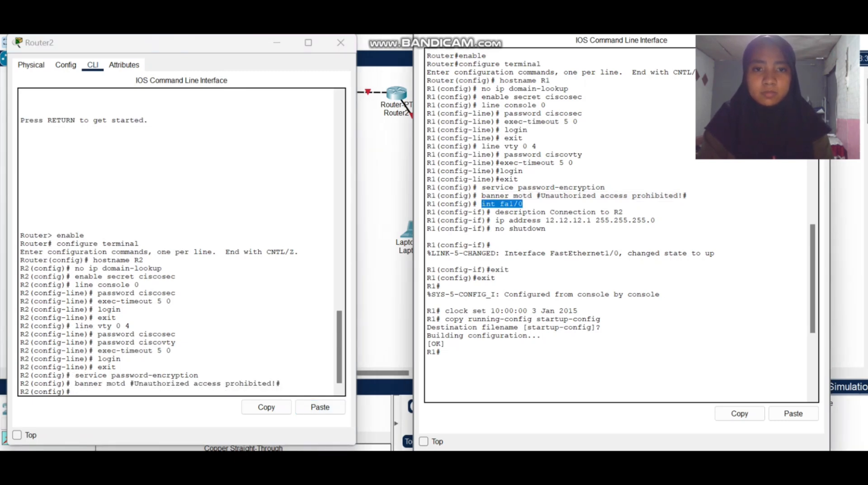
left_click(740, 412)
left_click(336, 391)
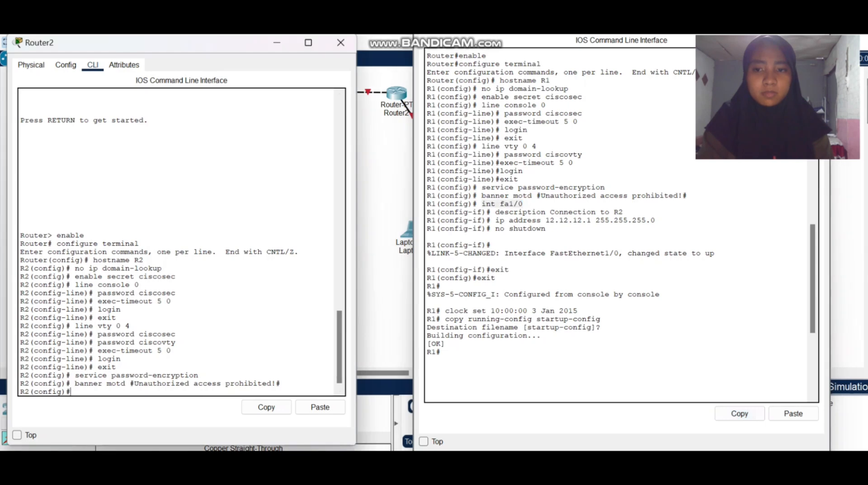
left_click(320, 407)
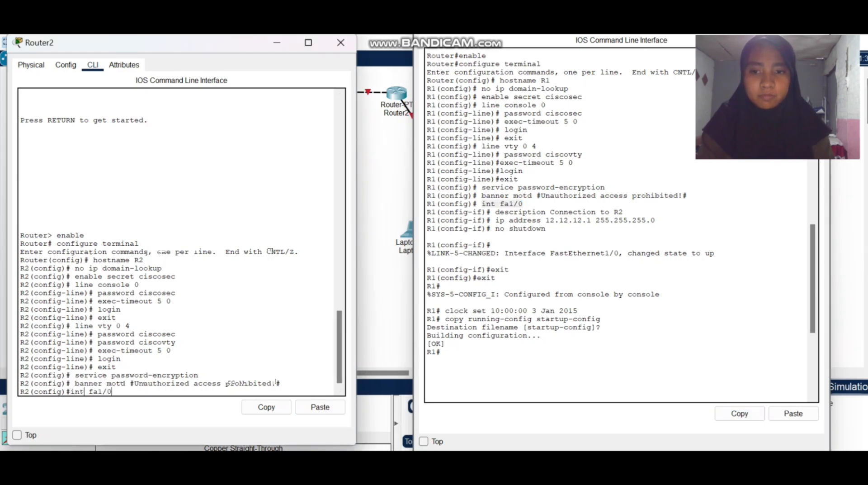
key("Return")
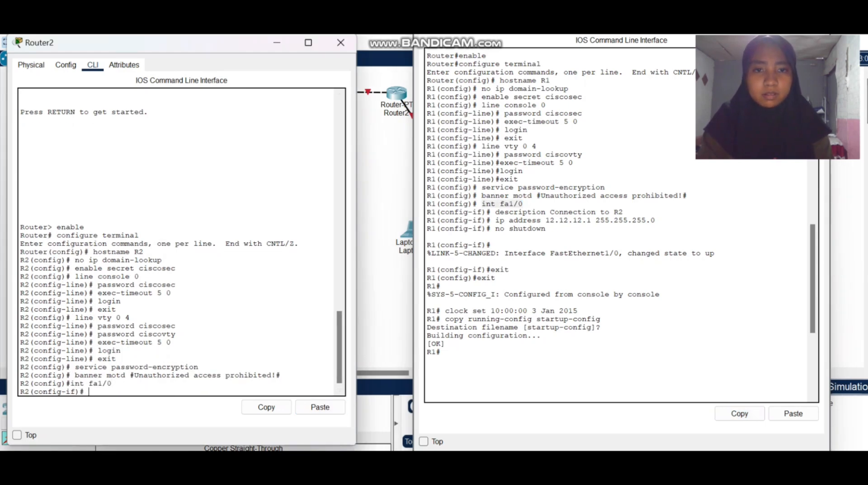
Copy R1's interface description command to R2 and adapt it to description Connection to R1.
left_click_drag(495, 212, 624, 212)
left_click(740, 413)
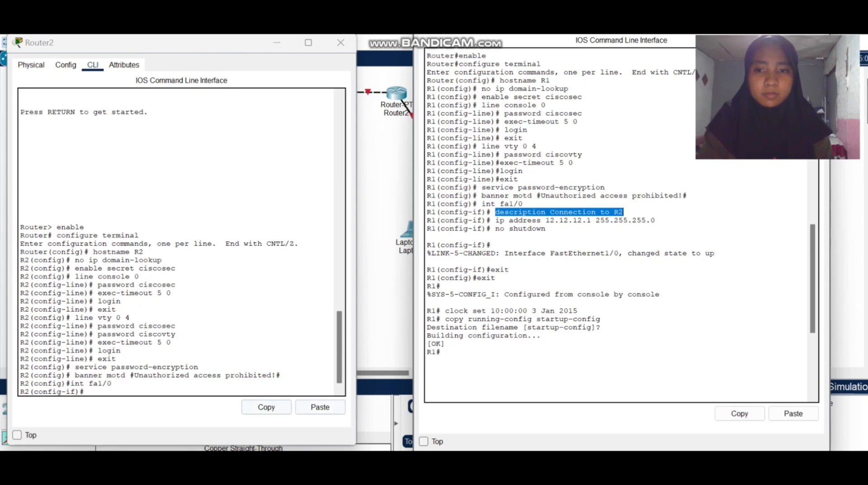
left_click(217, 391)
left_click(320, 407)
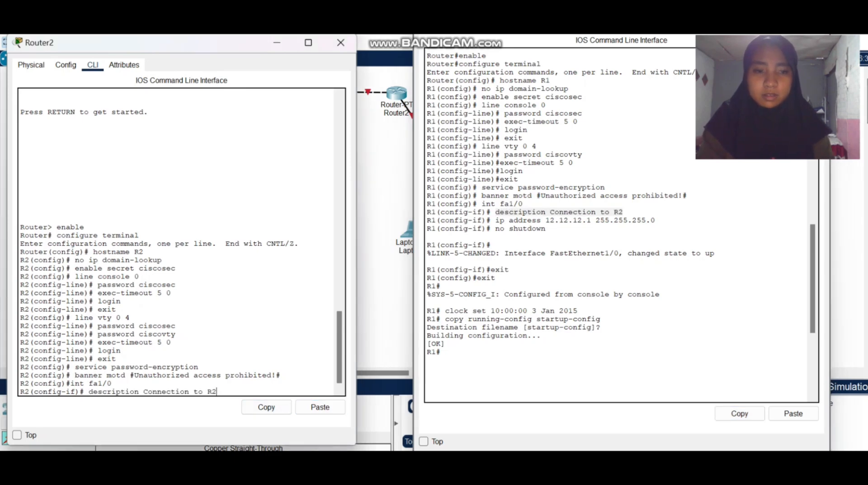
key("BackSpace")
type("1")
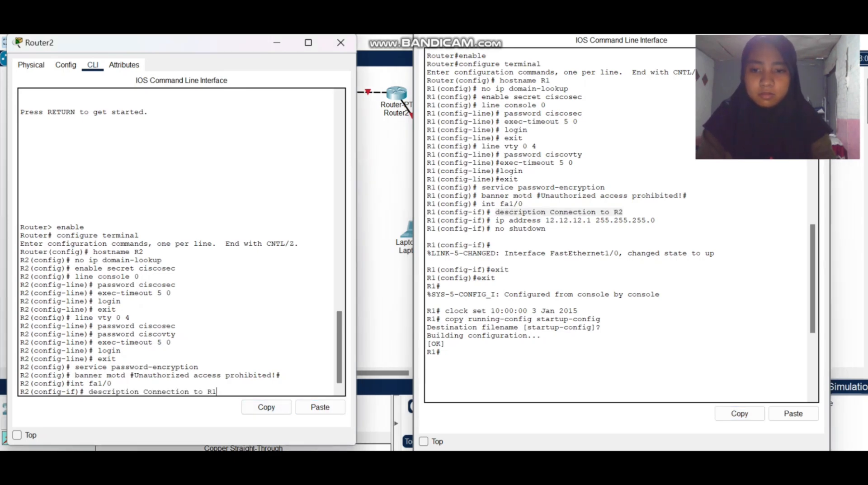
key("Return")
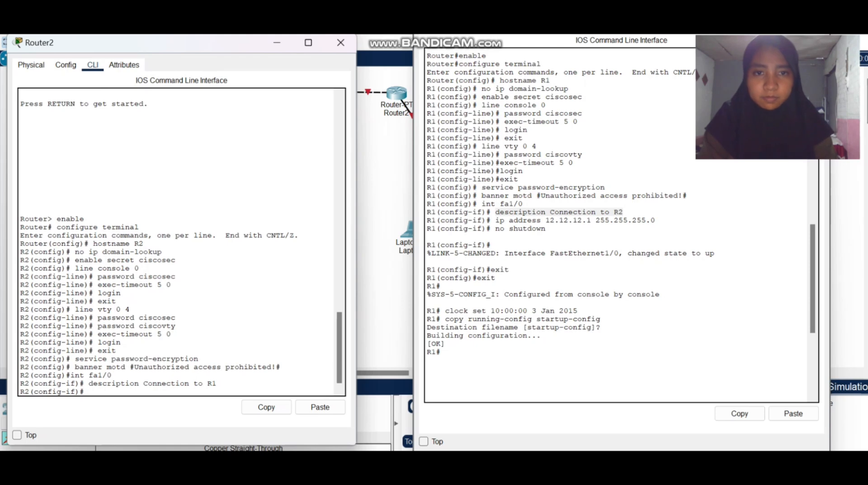
Assign IP address 12.12.12.2 with mask 255.255.255.0 to R2's fa1/0 by adapting the ip address command copied from R1.
left_click_drag(495, 221, 656, 221)
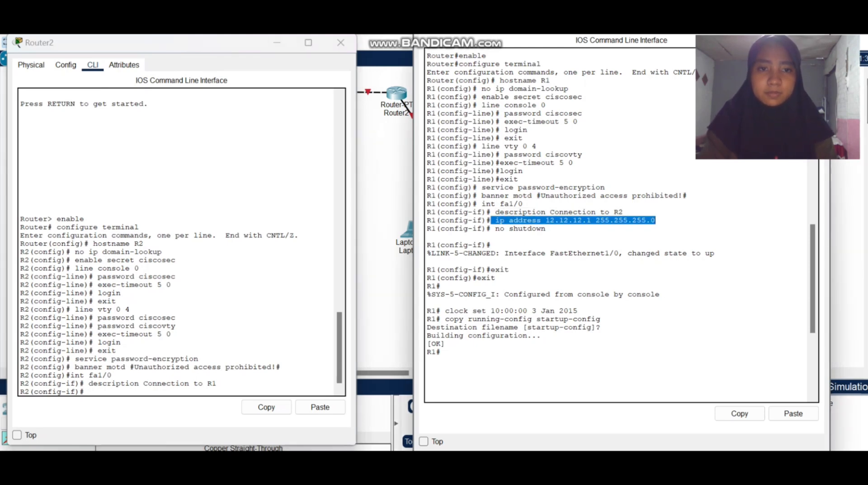
left_click(740, 413)
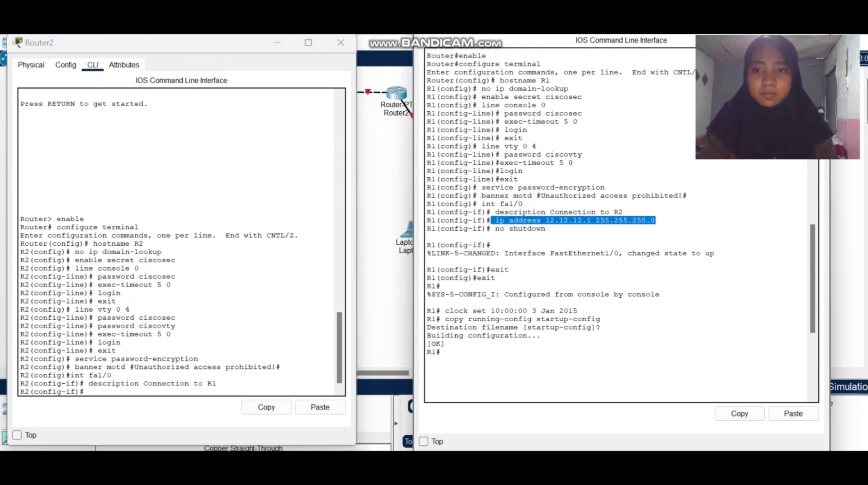
left_click(320, 407)
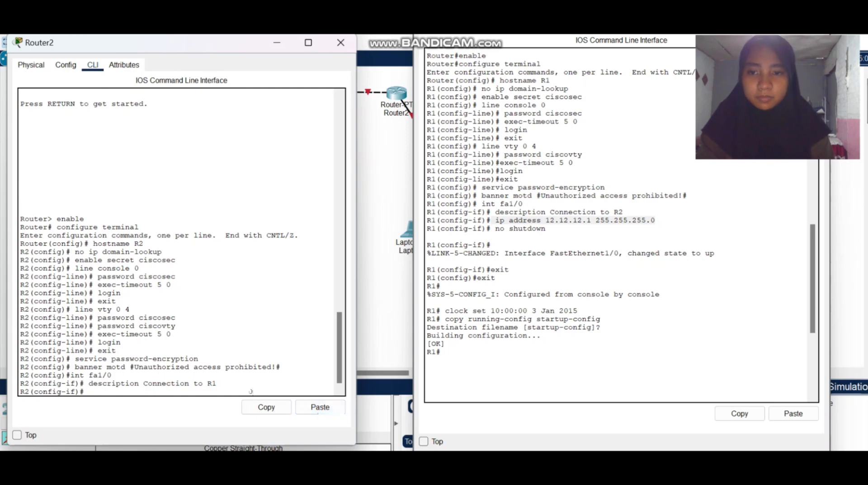
key("BackSpace")
type("2.12.12.1 255.255.255.2")
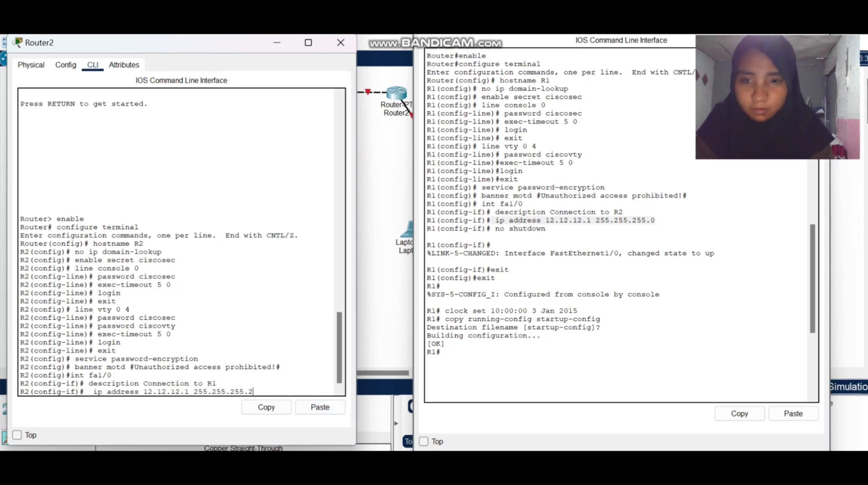
key("BackSpace")
type("0")
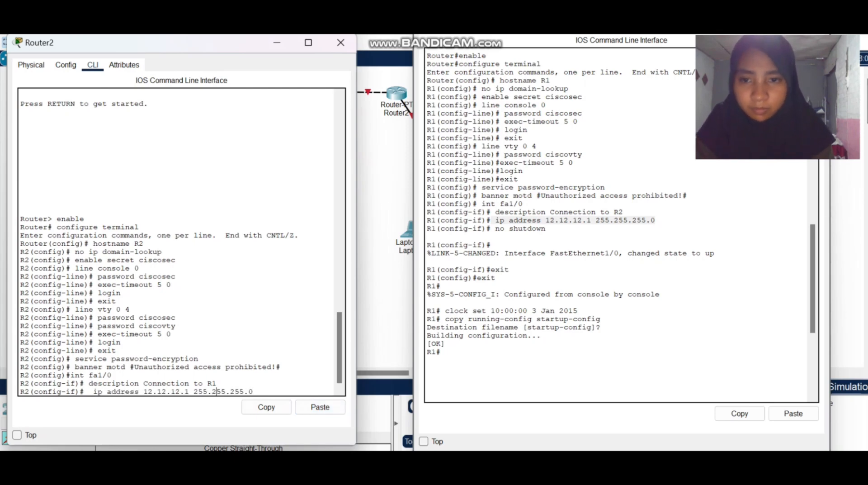
key("BackSpace")
type("2")
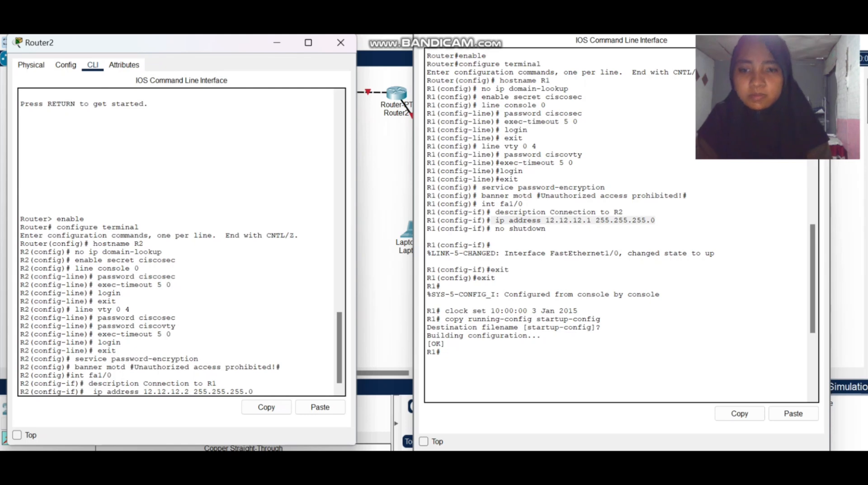
key("Return")
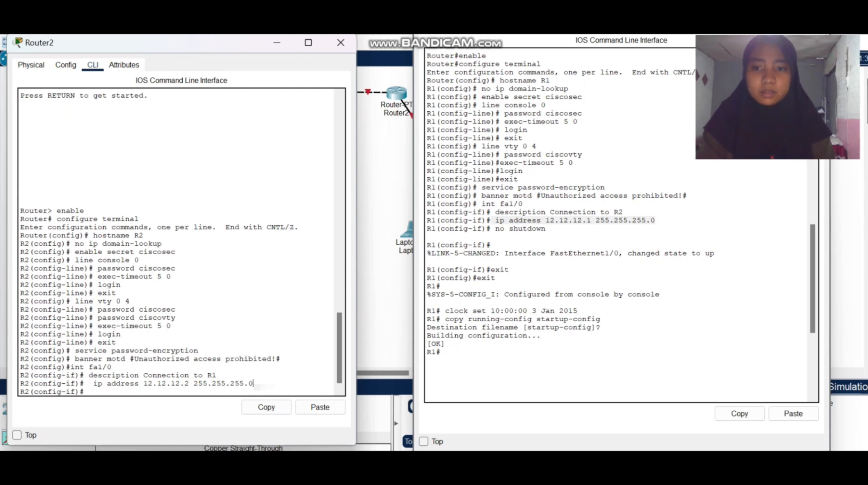
Activate R2's fa1/0 interface with no shutdown, copied from R1's console.
scroll(542, 208, "down", 1)
left_click_drag(496, 195, 546, 195)
left_click(739, 414)
left_click(320, 407)
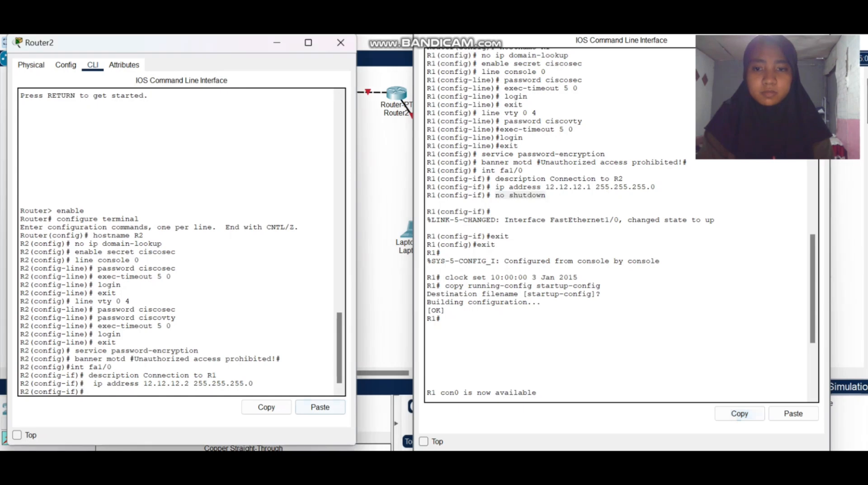
left_click(320, 407)
key("Return")
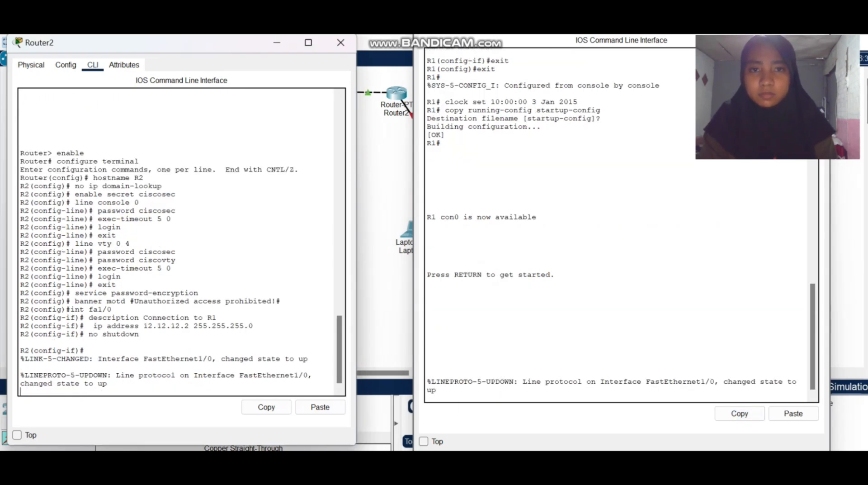
Exit R2's interface configuration to global configuration mode.
scroll(618, 226, "up", 3)
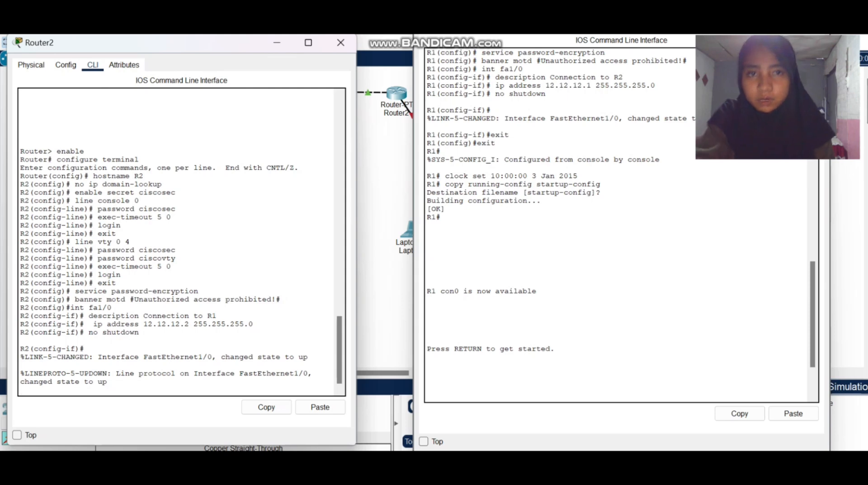
key("Return")
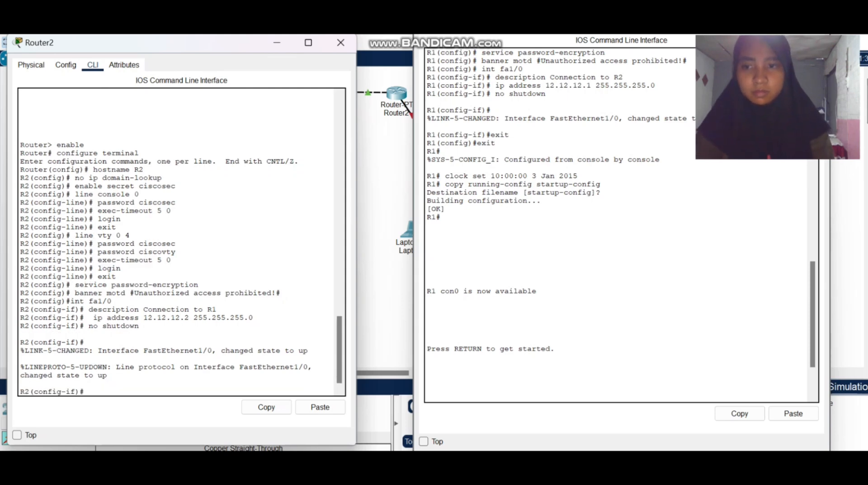
type("exit")
key("Return")
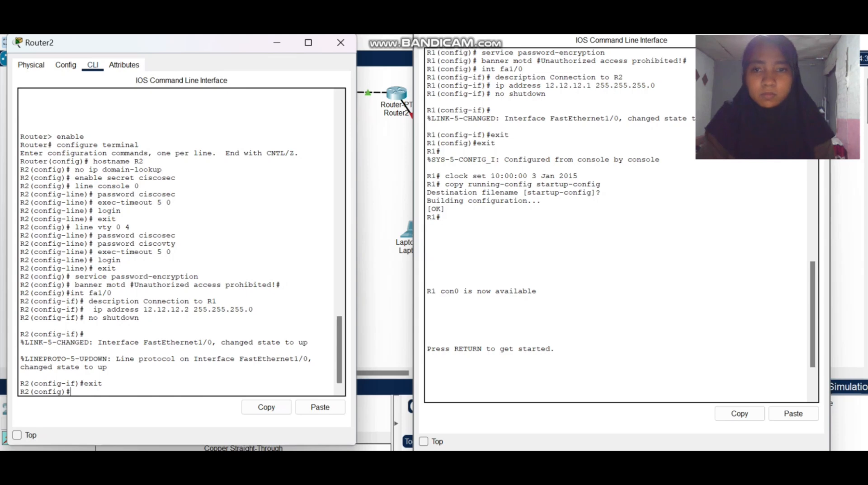
type("exit")
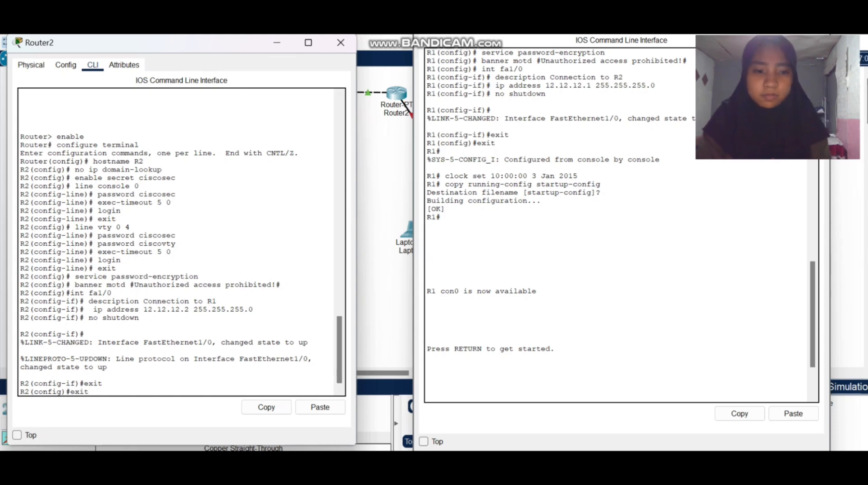
Exit R2's global configuration mode and set its clock with clock set 10:00:00 3 Jan 2015, copied from R1's console.
key("Return")
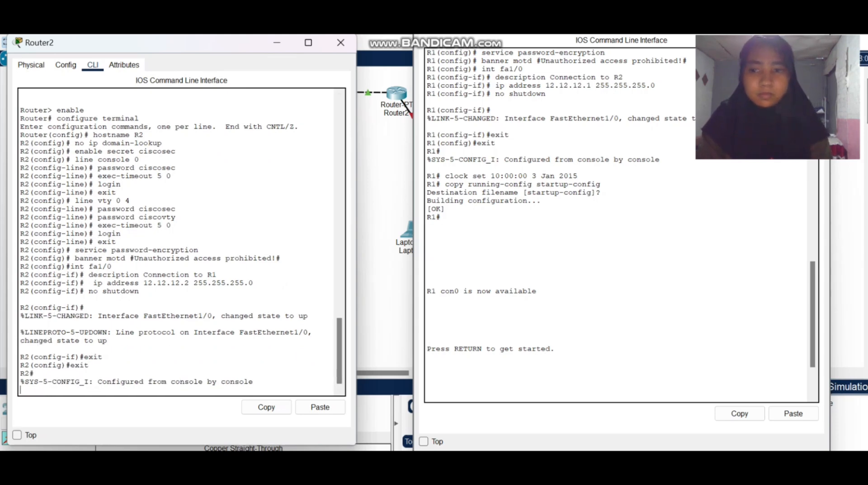
left_click_drag(445, 175, 578, 175)
left_click(739, 414)
left_click(35, 389)
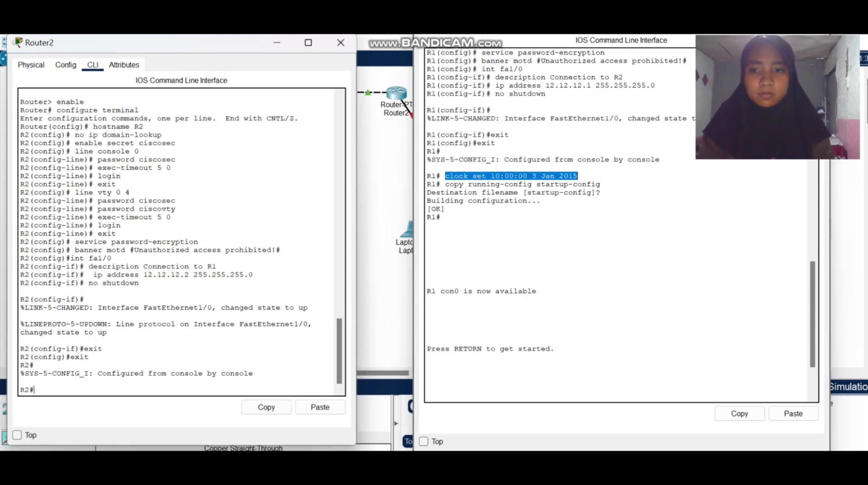
left_click(320, 407)
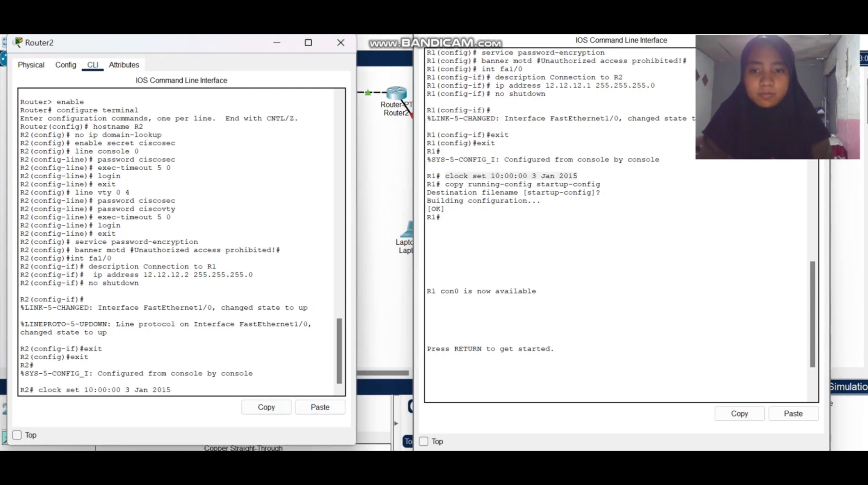
key("Return")
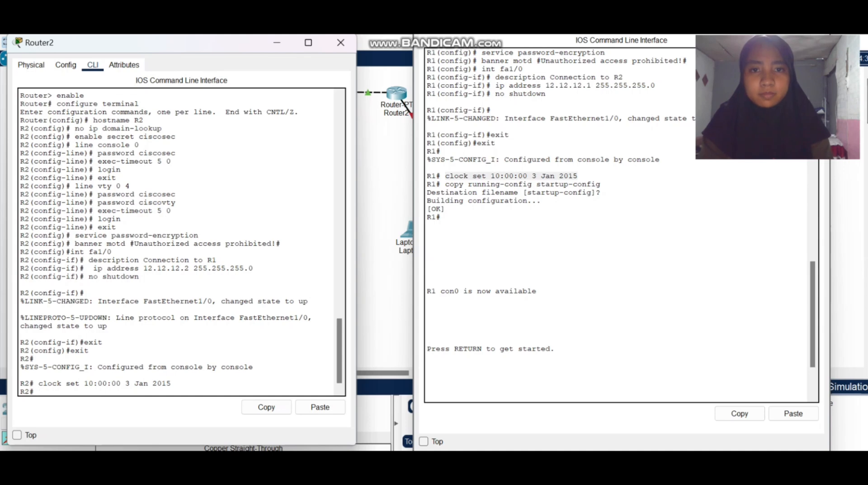
Save R2's configuration with copy running-config startup-config, copied from R1's console, accepting the default destination filename.
left_click_drag(445, 184, 605, 184)
left_click(739, 413)
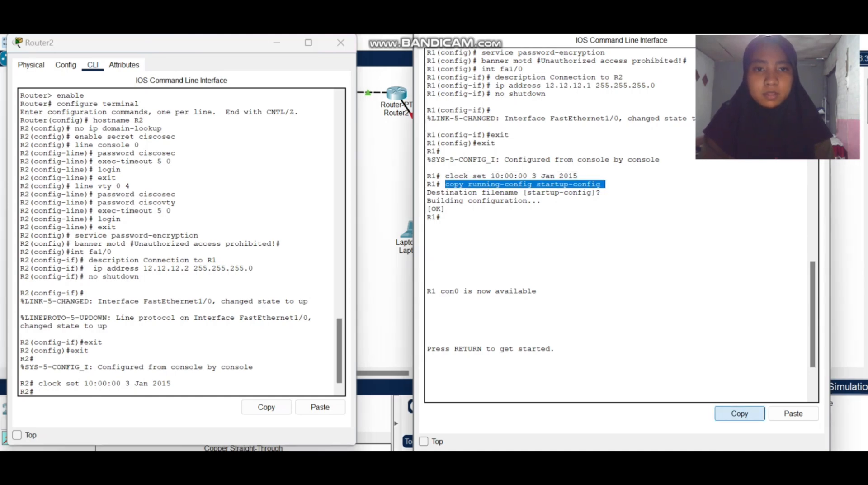
left_click(171, 383)
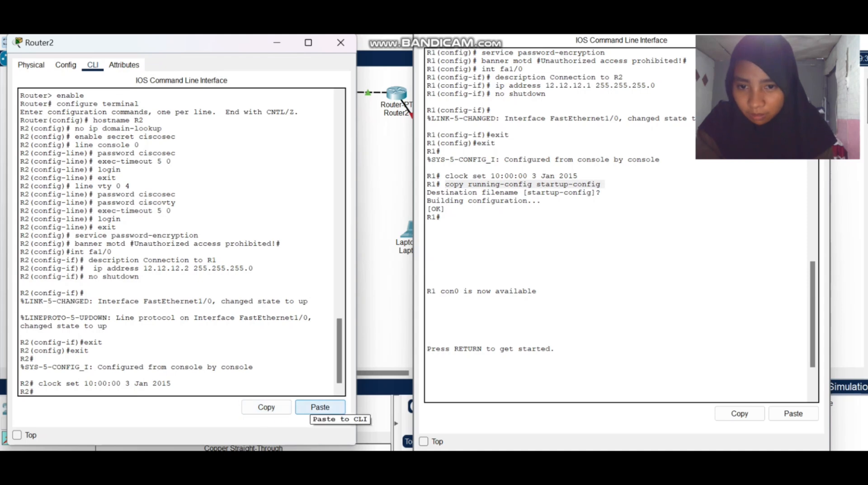
left_click(319, 408)
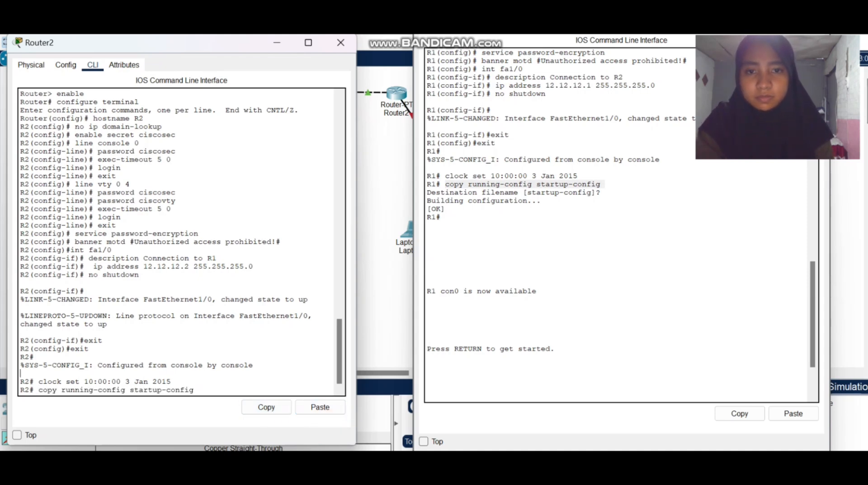
key("Return")
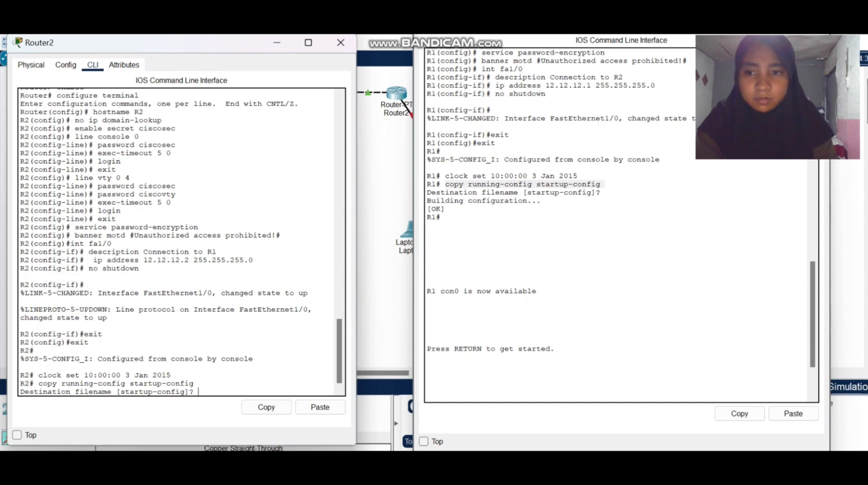
key("Return")
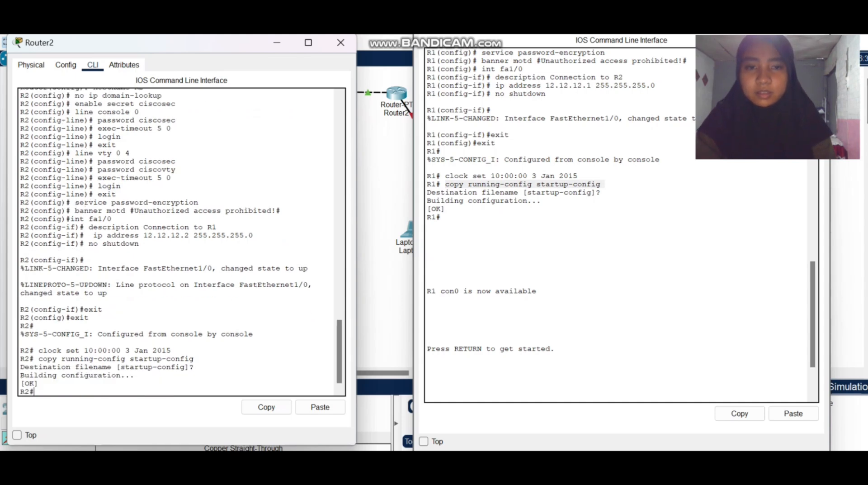
scroll(182, 241, "up", 1)
scroll(182, 242, "down", 1)
key("Return")
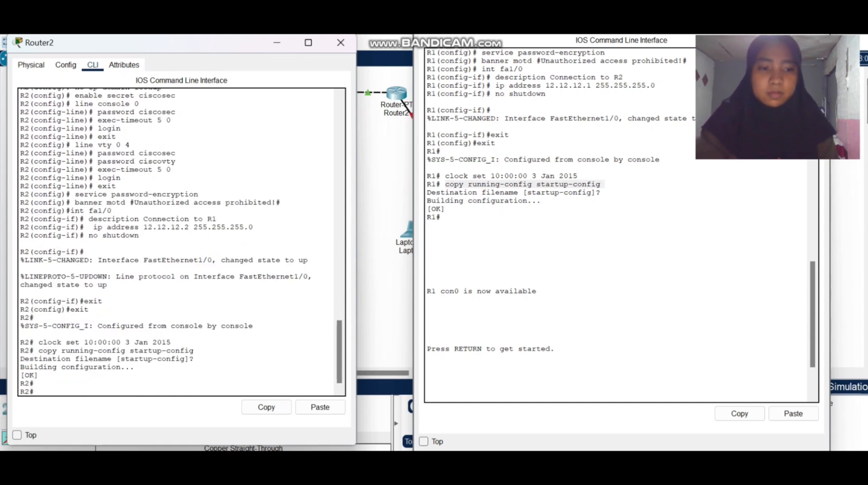
Close both router windows and move Router1 and Router2 slightly farther apart in the topology.
left_click(341, 42)
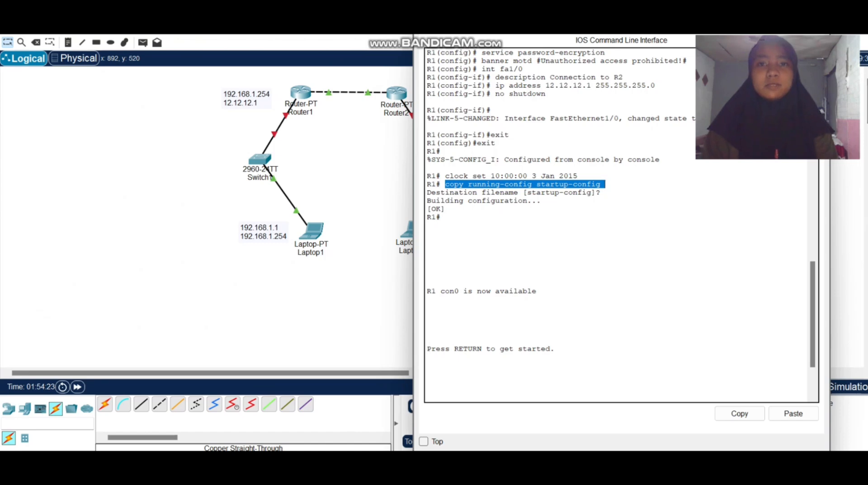
left_click(819, 9)
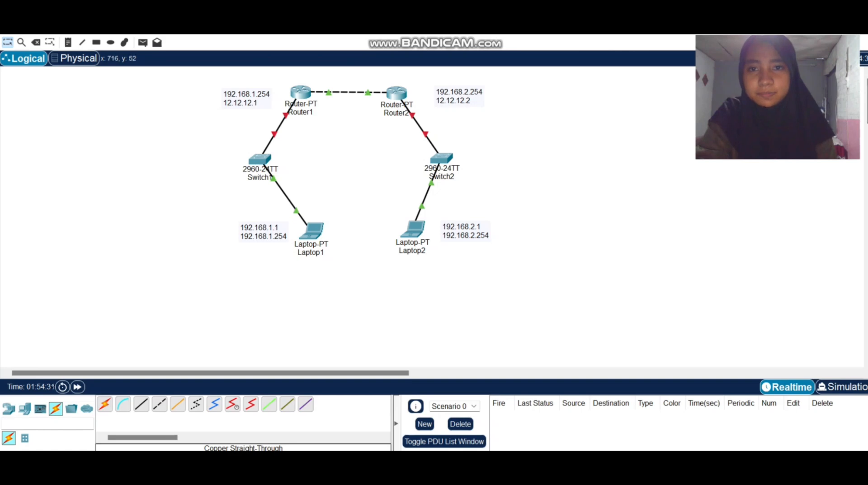
left_click_drag(302, 93, 301, 95)
left_click_drag(393, 96, 399, 98)
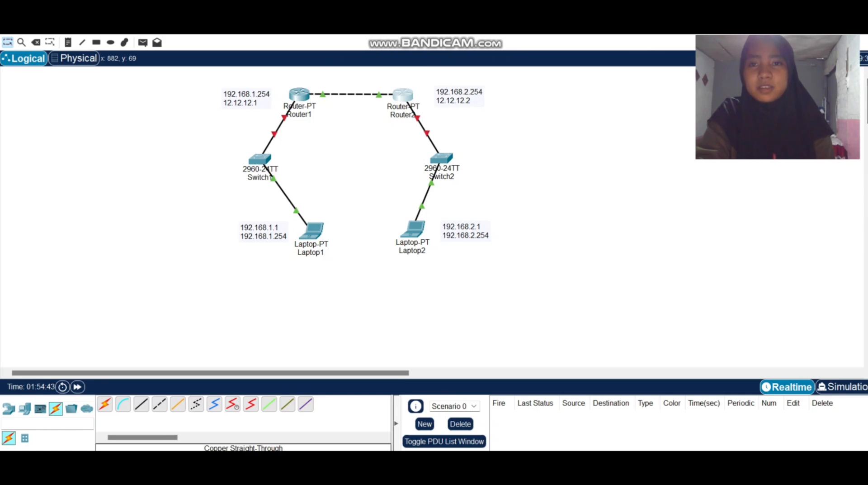
Reopen Router1's console, get past the login, and exit the FastEthernet0/0 interface and global configuration modes to privileged EXEC mode.
left_click(299, 94)
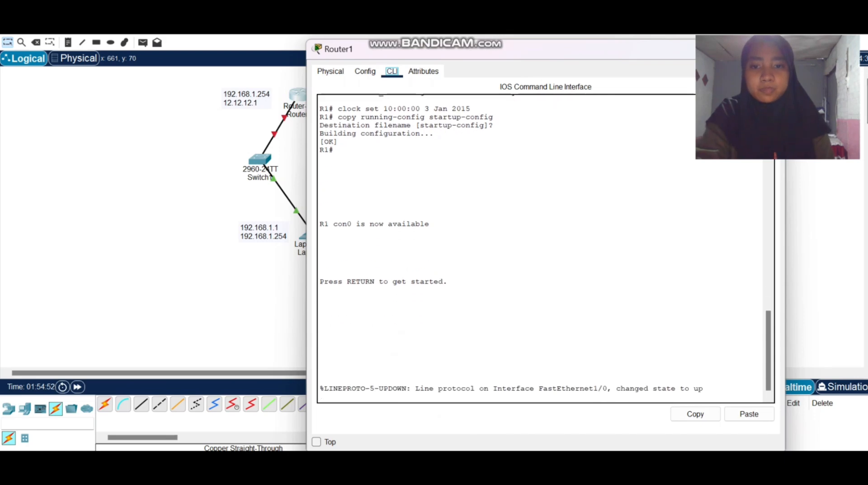
mouse_move(476, 48)
left_mouse_down()
mouse_move(224, 73)
mouse_move(346, 80)
mouse_move(513, 69)
mouse_move(306, 119)
mouse_move(193, 83)
mouse_move(171, 35)
left_mouse_up()
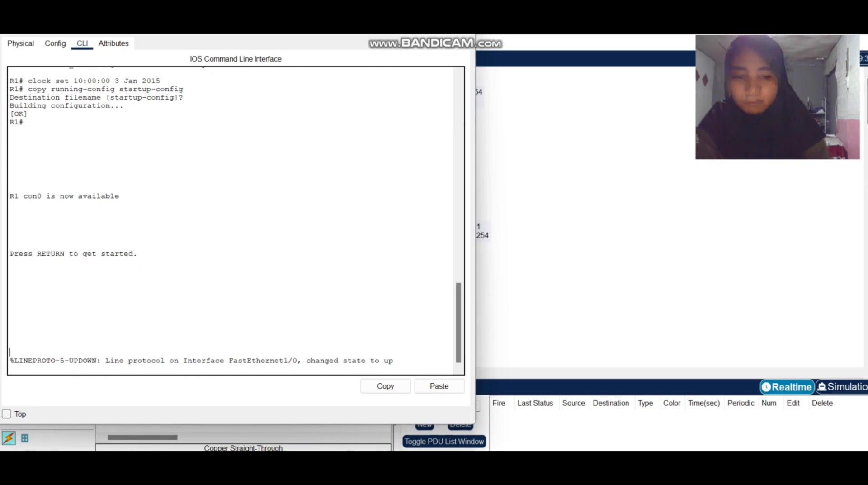
key("Return")
left_click(56, 43)
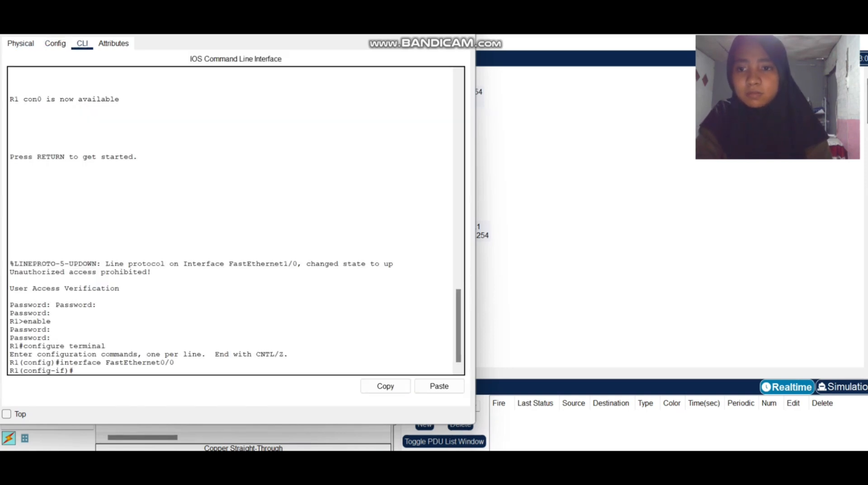
type("exit")
key("Return")
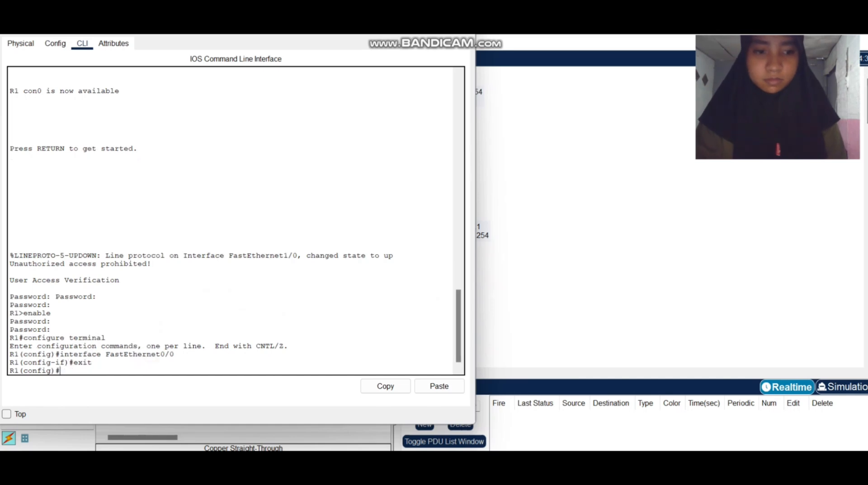
type("exit")
key("Return")
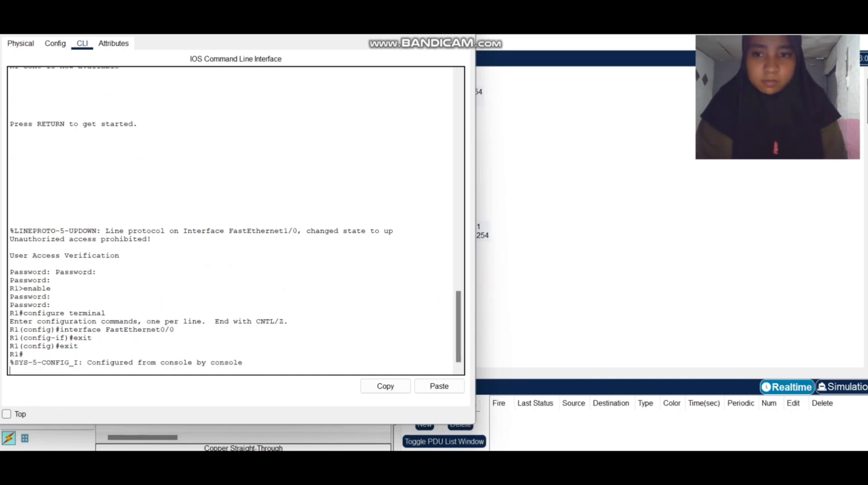
key("Return")
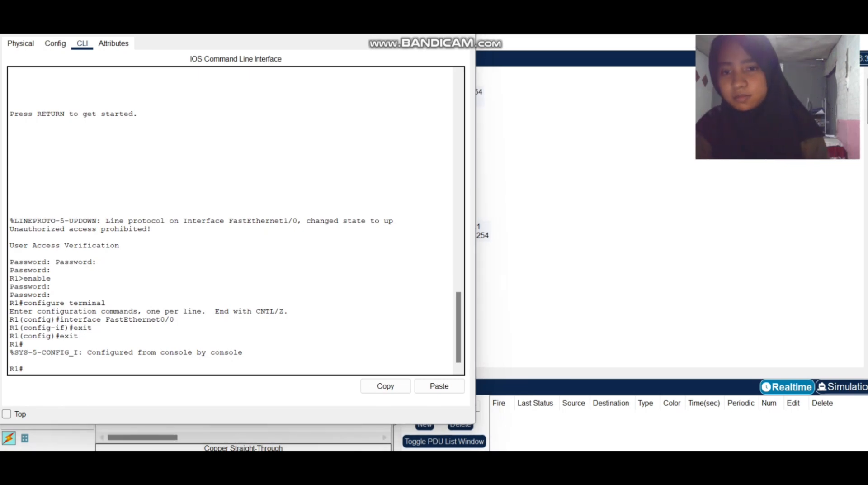
Test the link from R1 to R2 with ping 12.12.12.2.
type("pi")
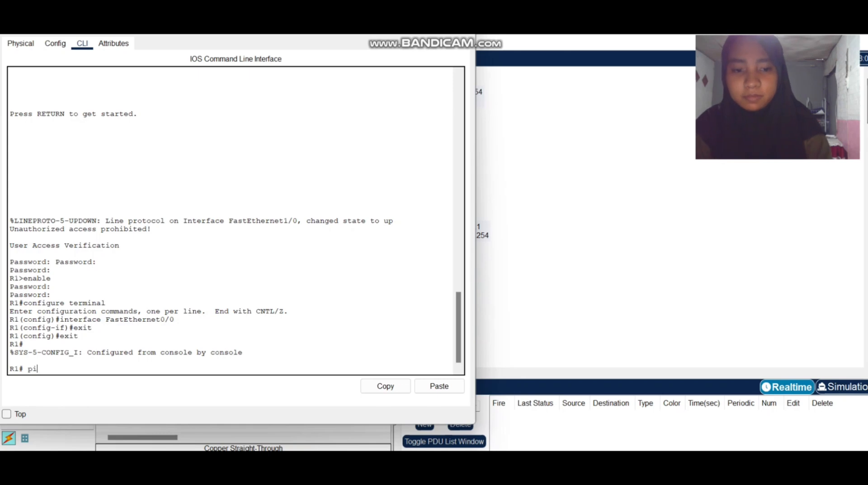
type("ng 12.12.12")
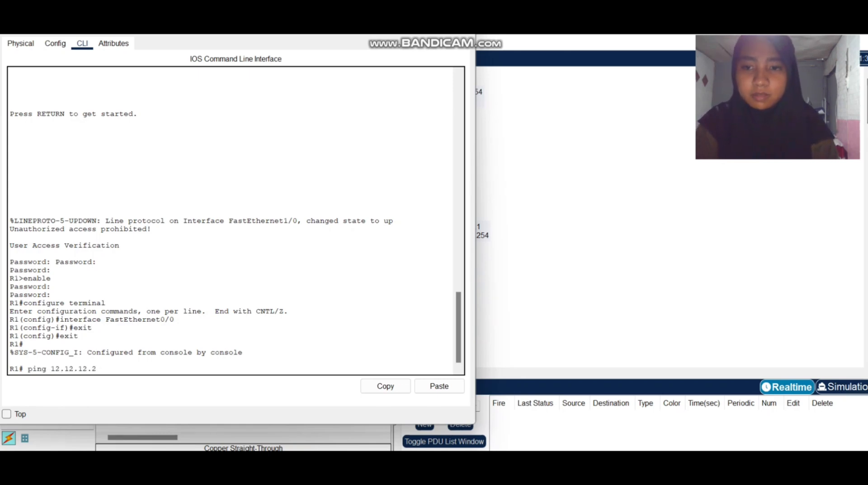
type(".2")
key("Return")
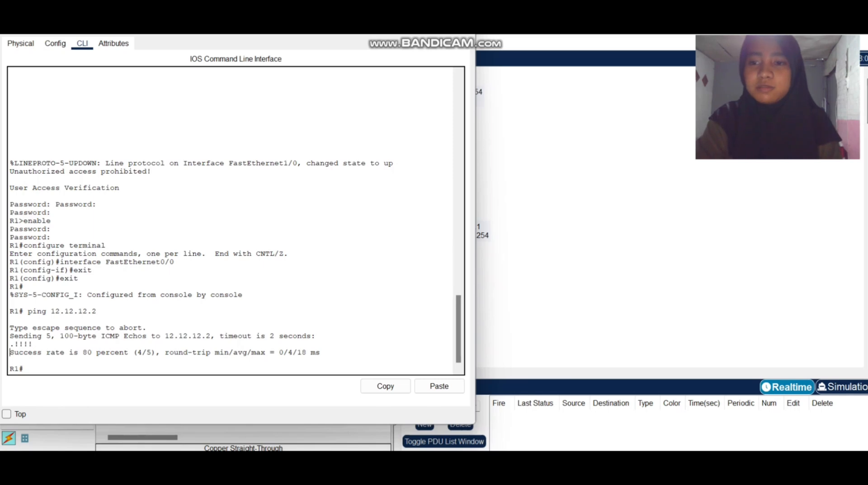
mouse_move(10, 352)
left_mouse_down()
mouse_move(74, 352)
mouse_move(10, 360)
left_mouse_up()
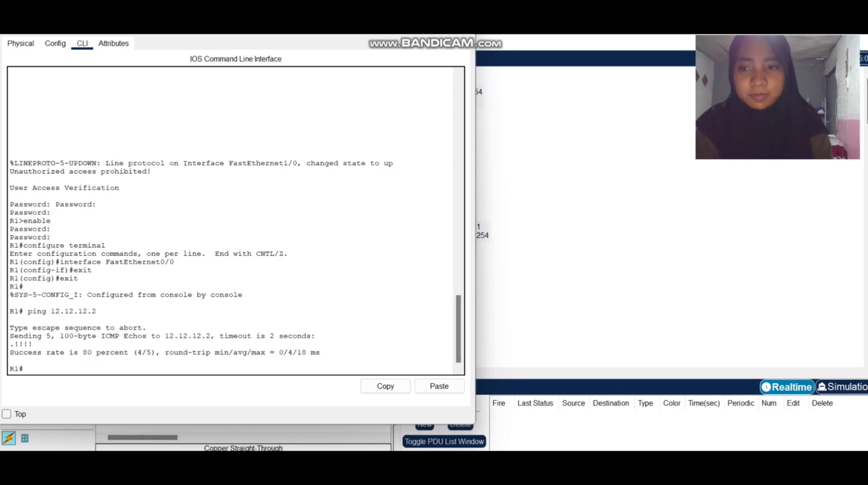
Begin a second ping command at R1's privileged EXEC prompt.
type("ping")
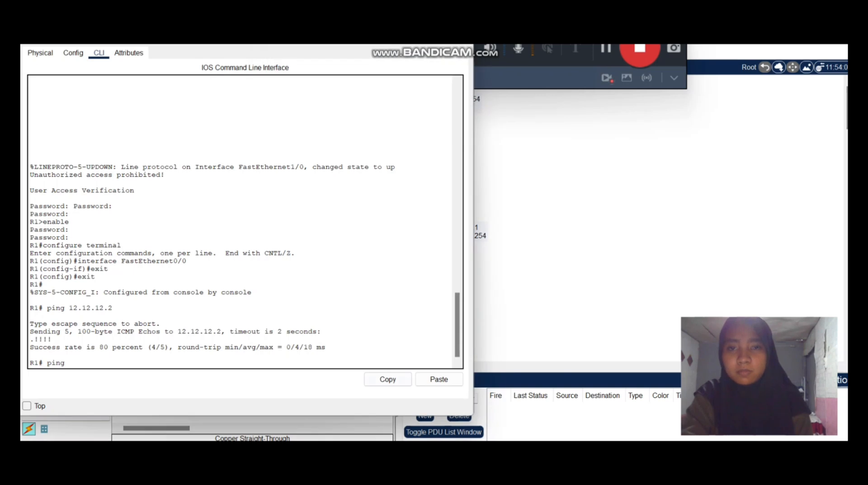
left_click(439, 379)
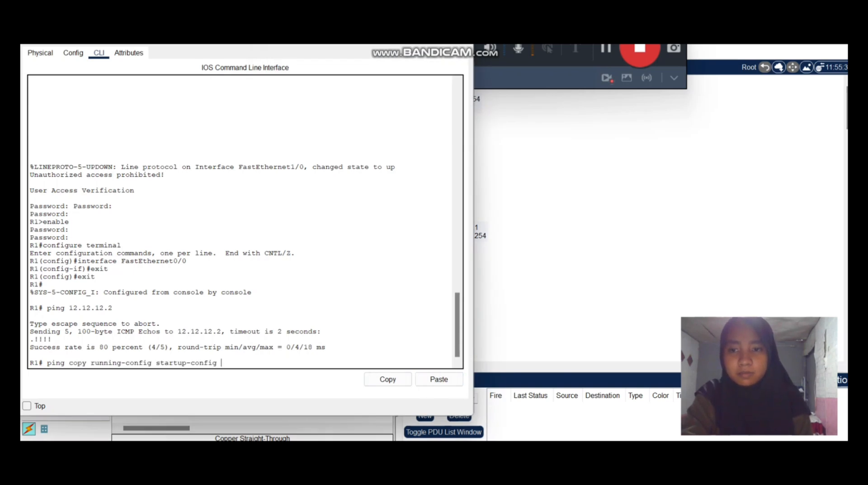
key("BackSpace")
key("BackSpace")
key("BackSpace")
key("BackSpace")
key("BackSpace")
key("BackSpace")
key("BackSpace")
key("BackSpace")
key("BackSpace")
key("BackSpace")
key("BackSpace")
key("BackSpace")
key("BackSpace")
key("BackSpace")
key("BackSpace")
key("BackSpace")
key("BackSpace")
key("BackSpace")
key("BackSpace")
key("BackSpace")
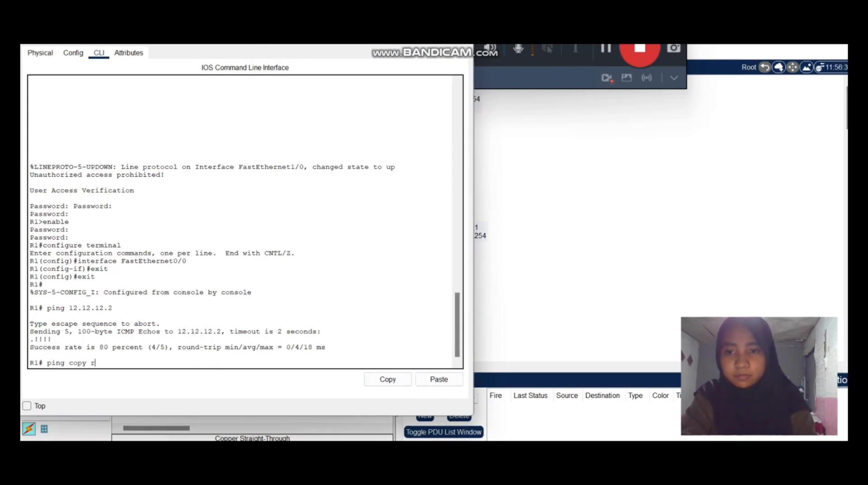
key("BackSpace")
key("BackSpace")
key("BackSpace")
key("BackSpace")
key("BackSpace")
key("BackSpace")
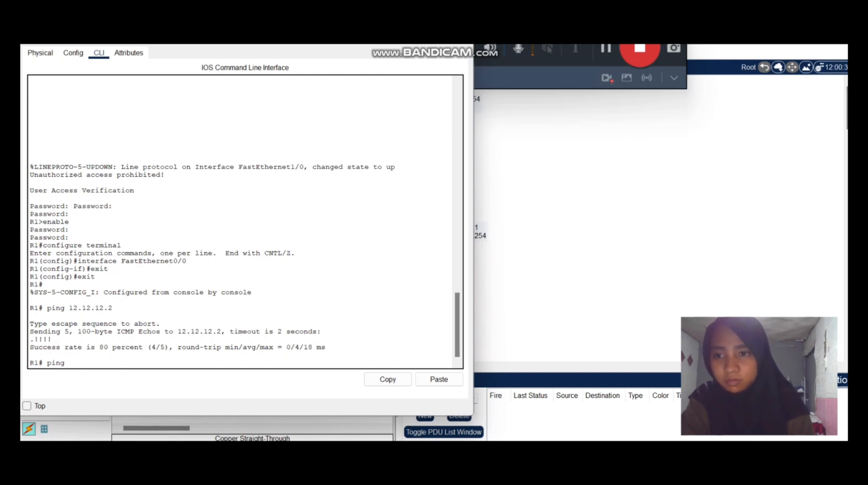
Complete the ping command with address 12.12.12.2 copied from the previous ping, and run it on R1.
double_click(91, 307)
key("ctrl+c")
left_click(388, 379)
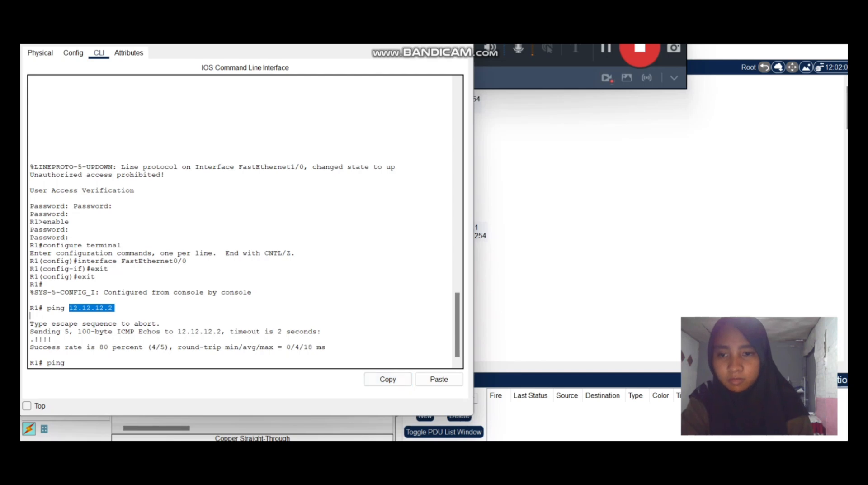
left_click(438, 379)
key("Return")
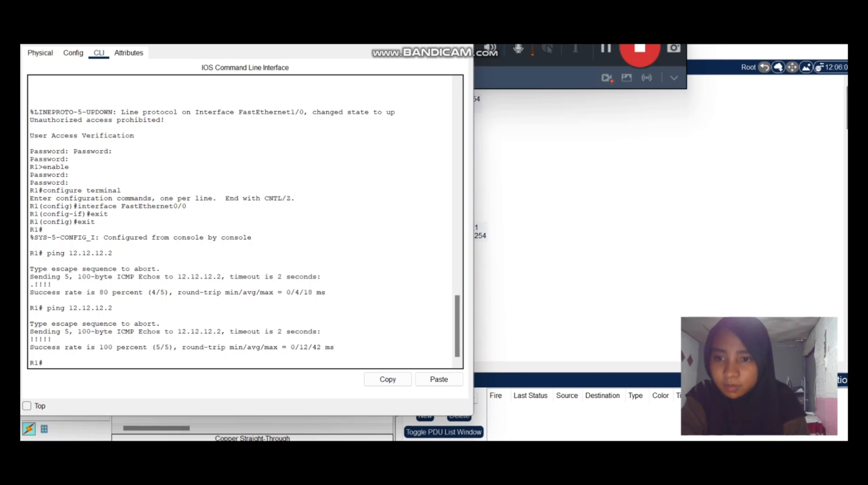
Compare the success rates of the two pings to 12.12.12.2 in R1's console output.
scroll(245, 222, "up", 1)
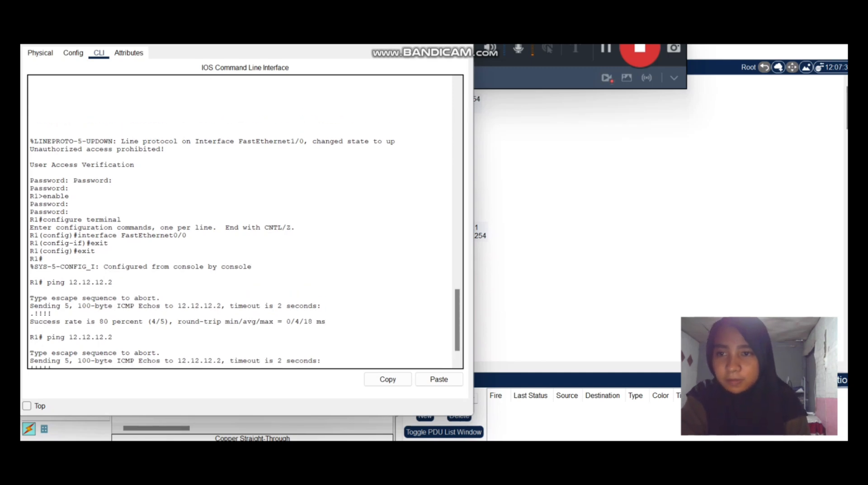
scroll(245, 221, "down", 1)
scroll(245, 222, "down", 1)
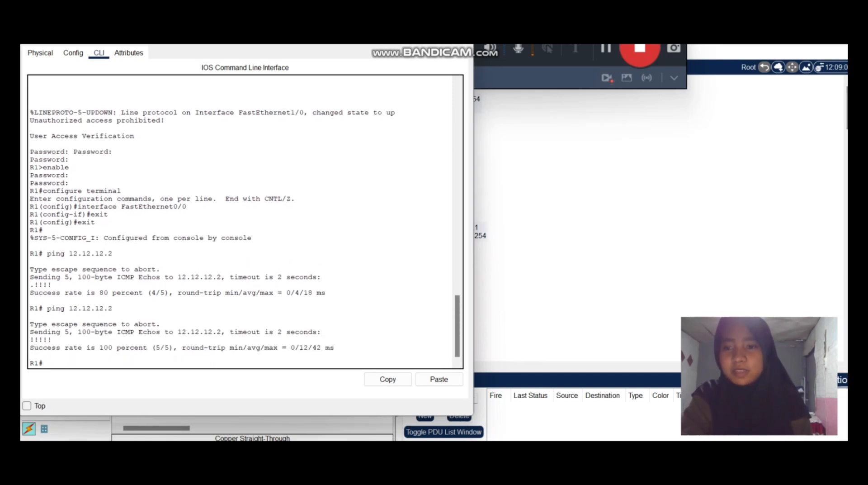
scroll(245, 222, "up", 1)
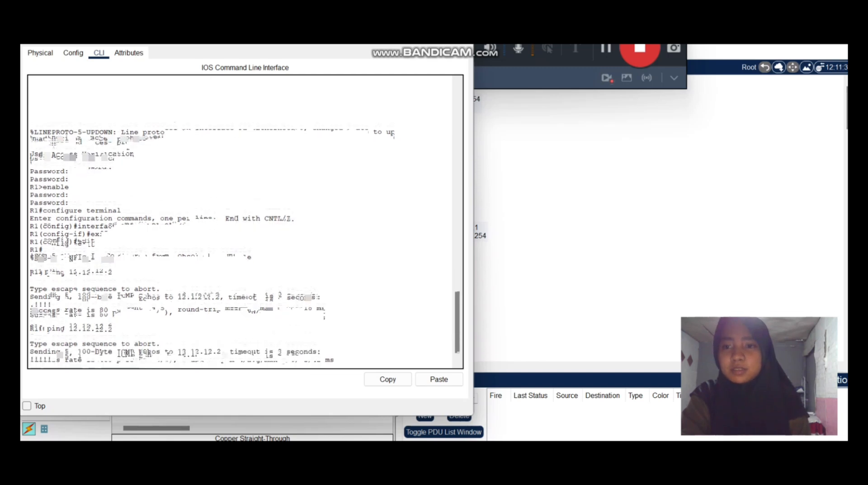
left_click_drag(30, 305, 130, 305)
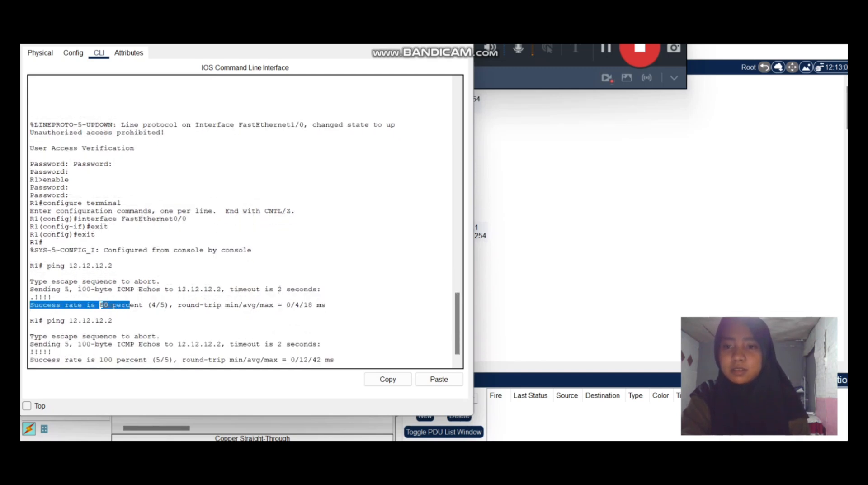
key("Return")
left_click(112, 307)
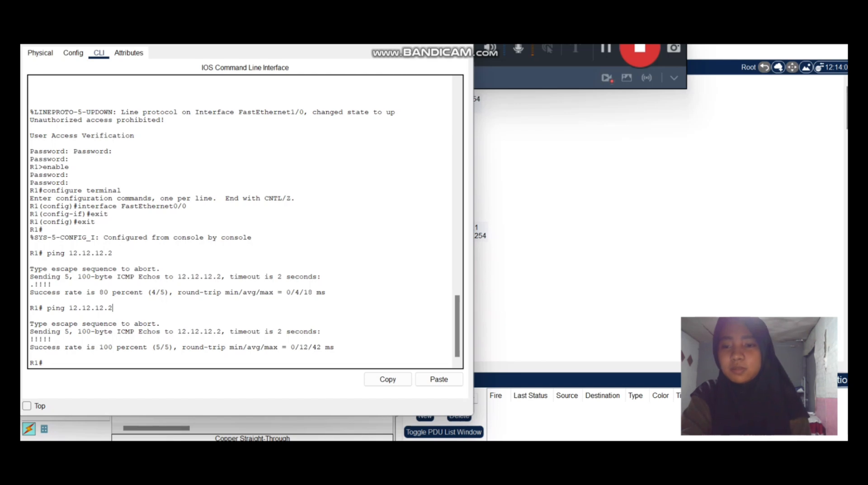
Review R1's earlier console output back to the clock setting and startup-config save commands.
left_click(108, 307)
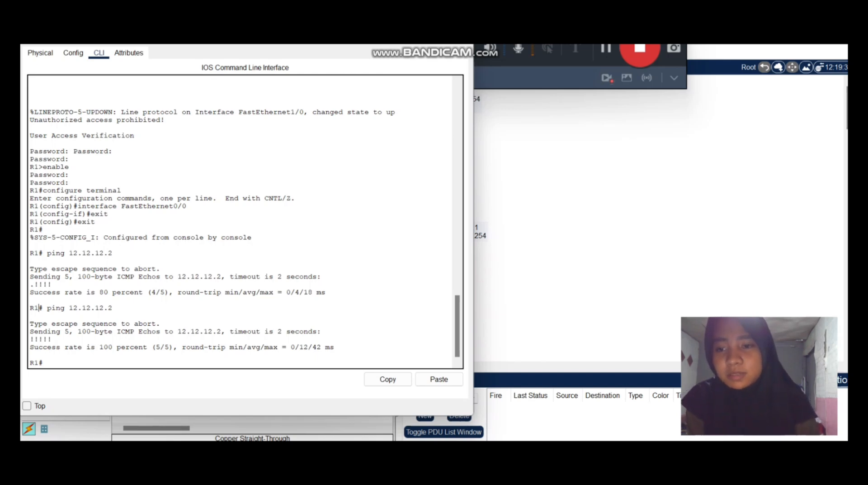
scroll(245, 222, "up", 2)
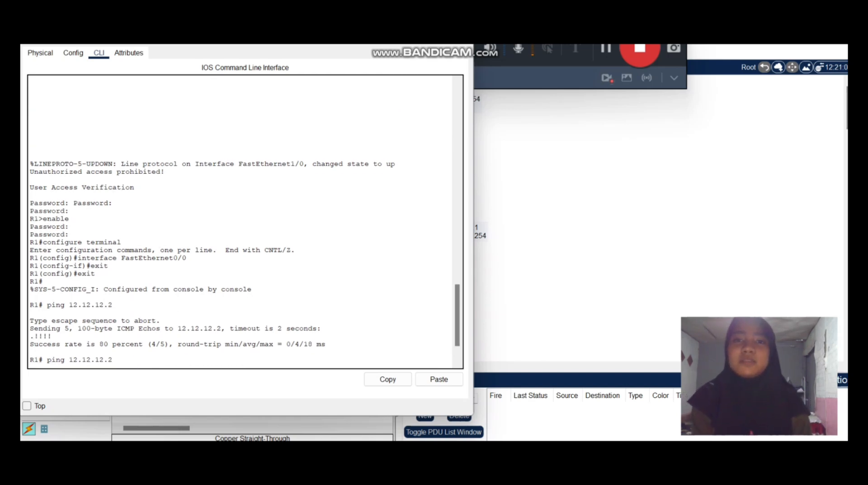
scroll(244, 222, "up", 10)
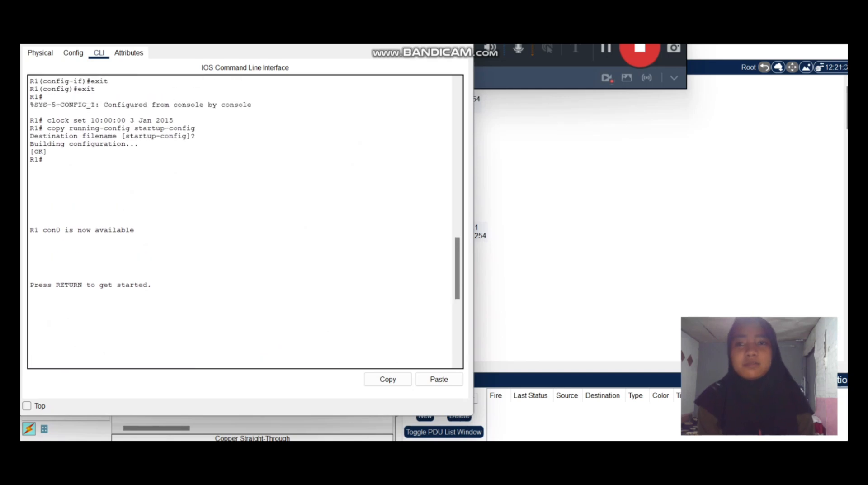
scroll(245, 222, "up", 6)
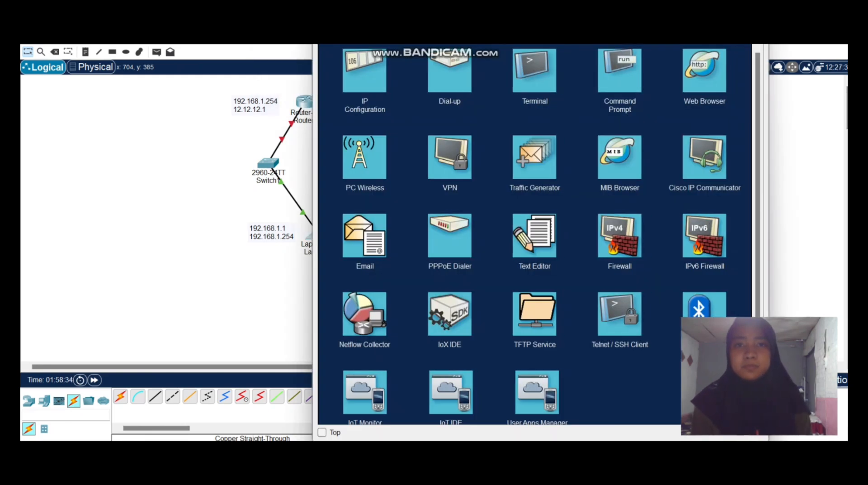
Check Laptop1's IP configuration for its IPv4 address, subnet mask and default gateway, and close the laptop's window.
left_click_drag(430, 8, 430, 60)
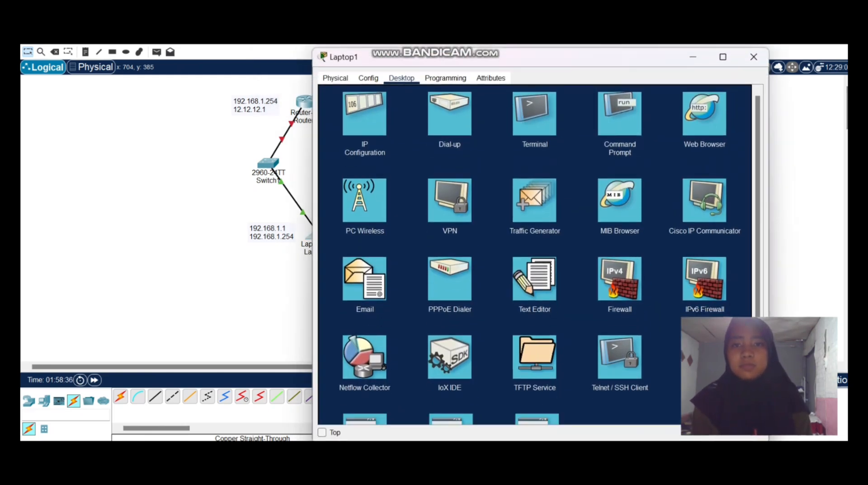
left_click(365, 113)
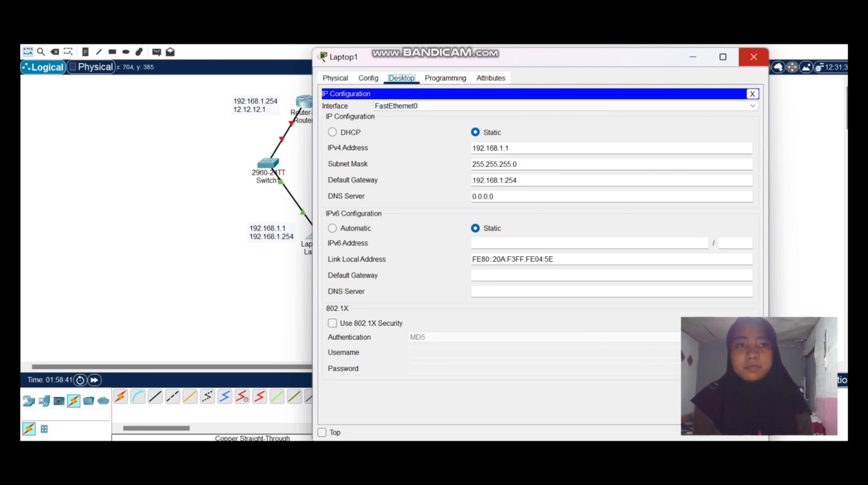
left_click(754, 56)
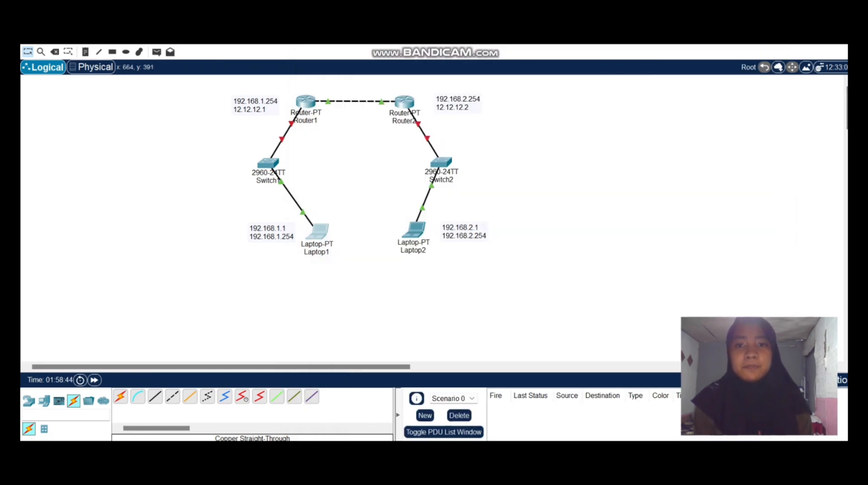
Test connectivity from Laptop1 to Laptop2 by running ping 192.168.2.1 in Laptop1's Command Prompt.
left_click(318, 232)
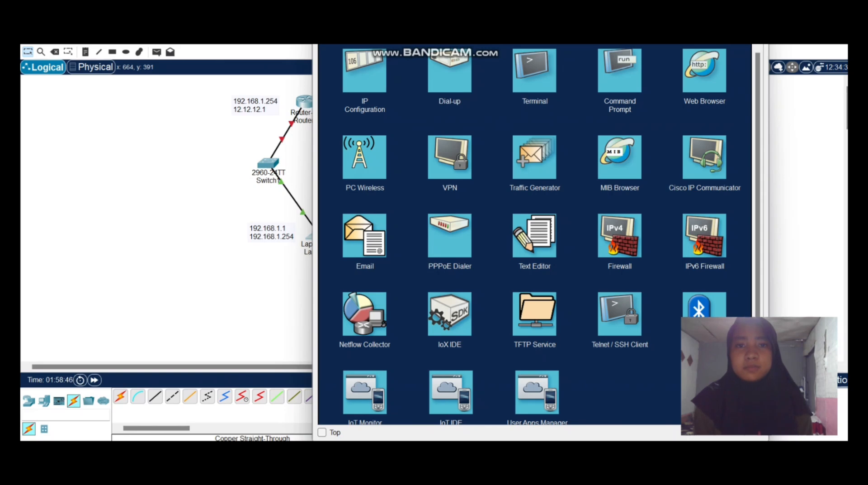
left_click(619, 70)
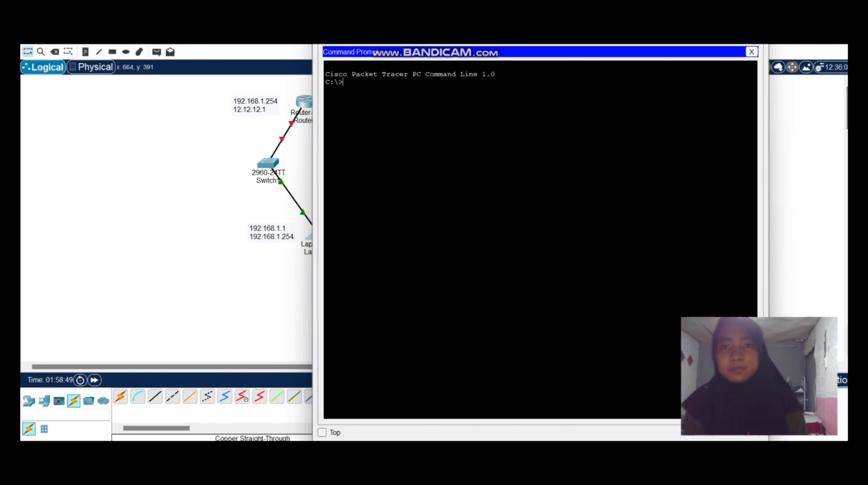
type("ping")
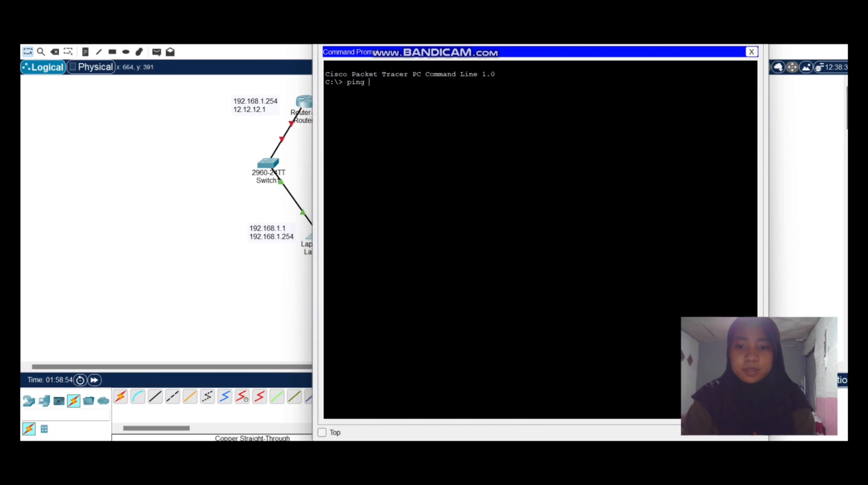
type(" 192.")
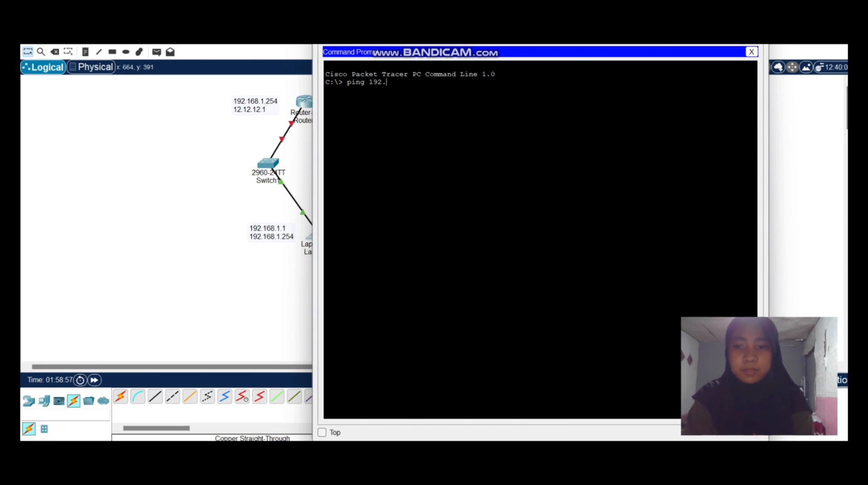
type("168.")
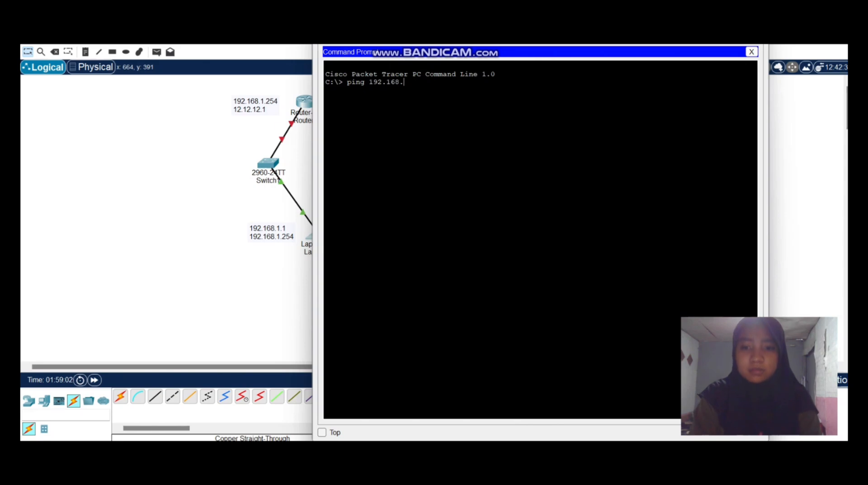
type("2")
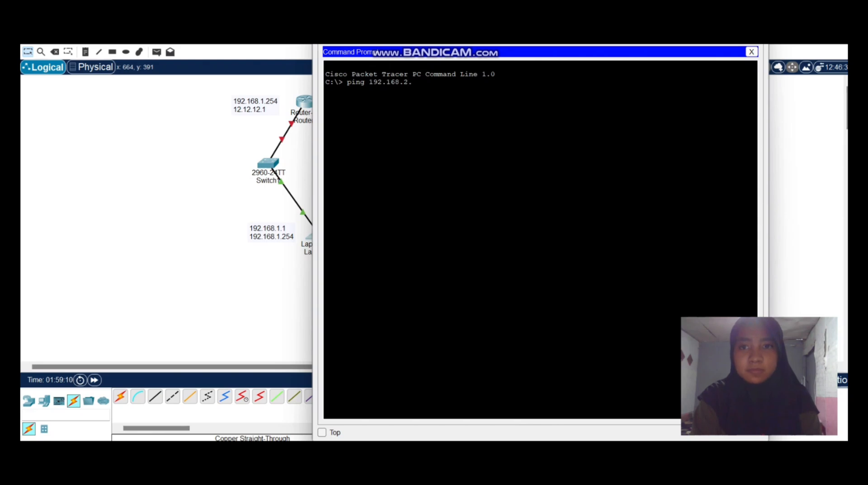
type(".1")
key("Return")
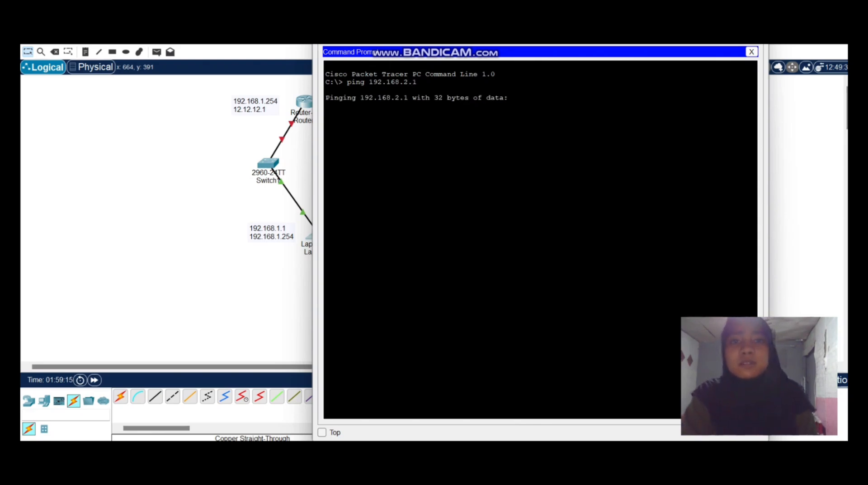
Examine the replies and packet statistics of the ping to 192.168.2.1 in Laptop1's Command Prompt.
left_click_drag(516, 11, 249, 60)
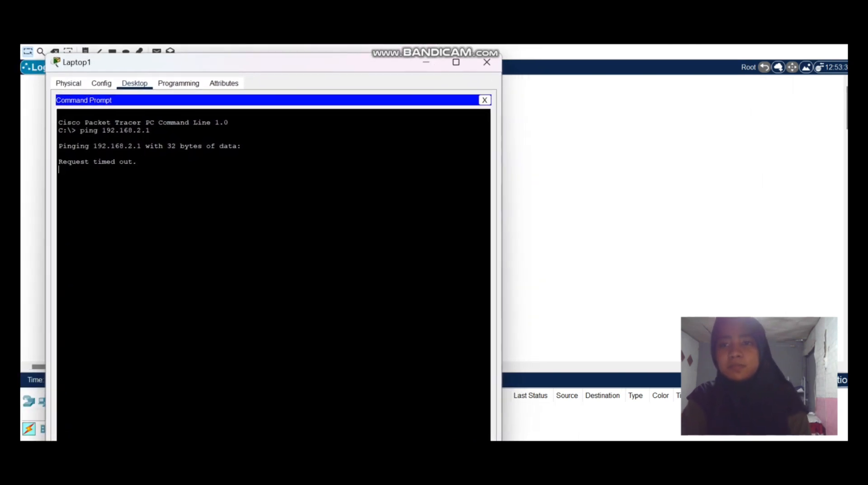
left_click(456, 62)
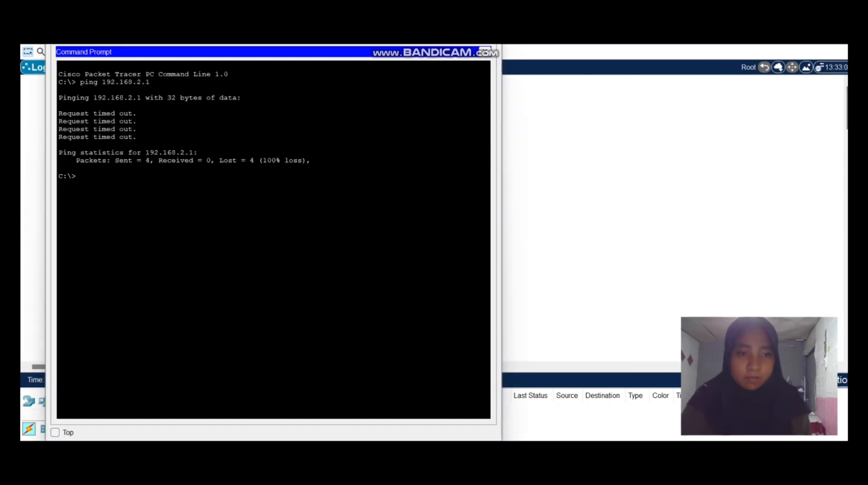
left_click_drag(310, 162, 108, 136)
left_click(181, 129)
left_click(109, 136)
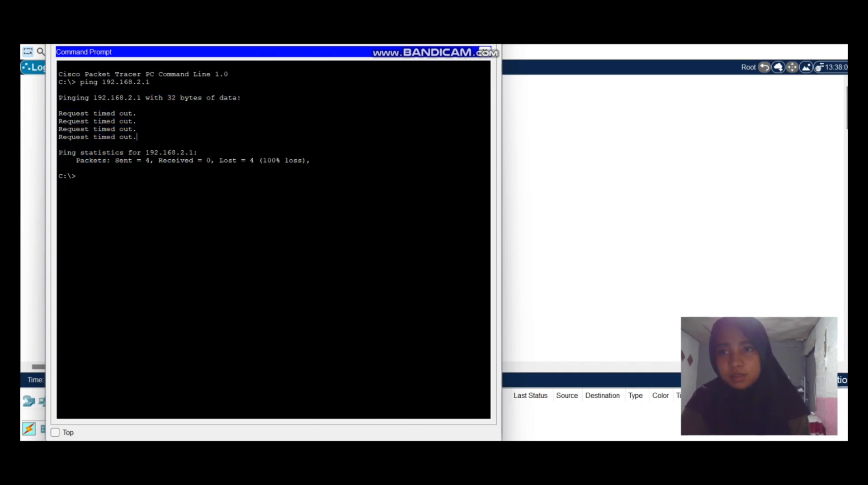
left_click_drag(58, 95, 76, 176)
left_click(76, 176)
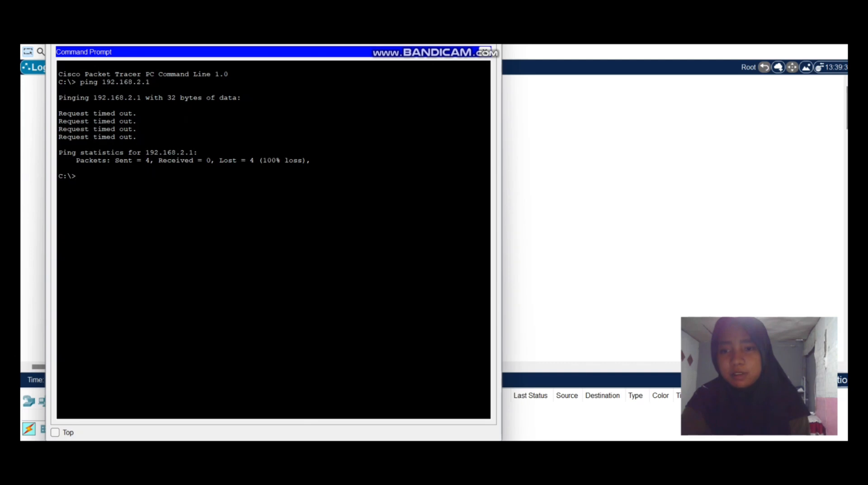